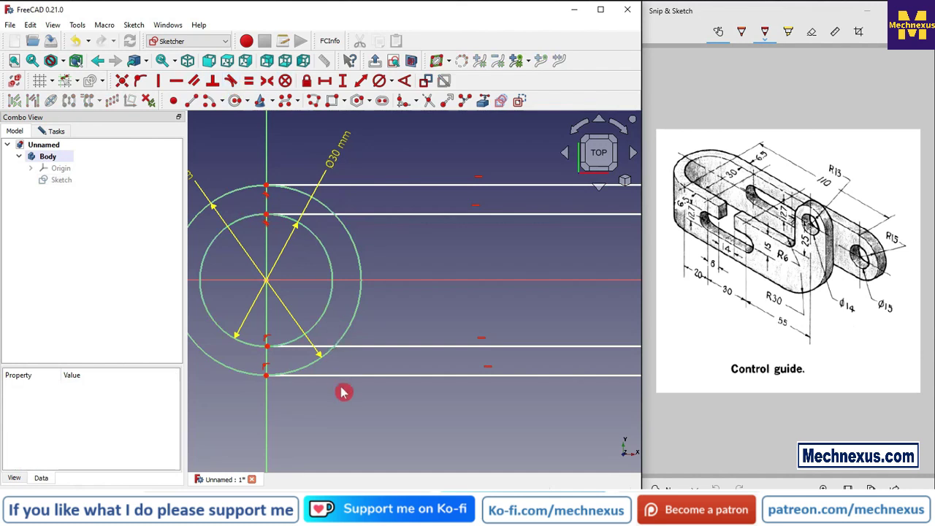
Make the inner and outer lower horizontal lines tangent to the 30 mm and 43 mm circles respectively
left_click(344, 346)
left_click(312, 336)
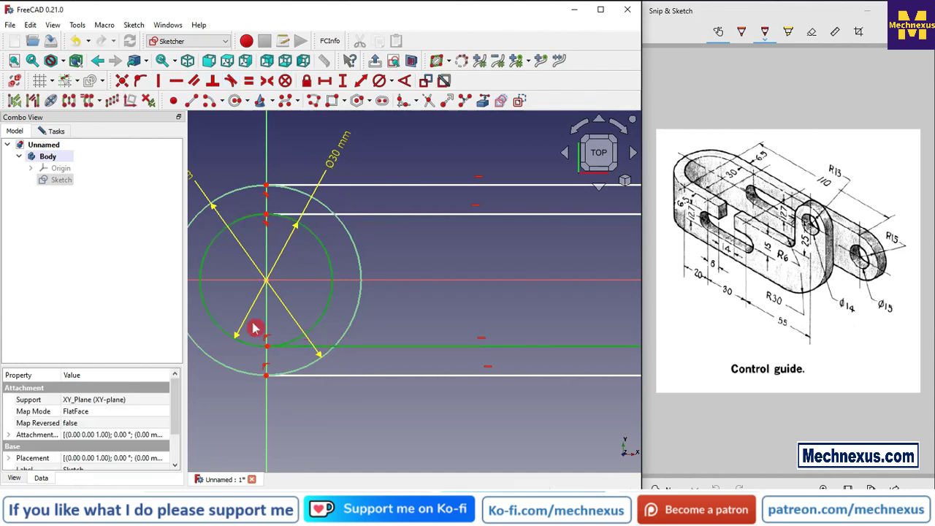
left_click(230, 83)
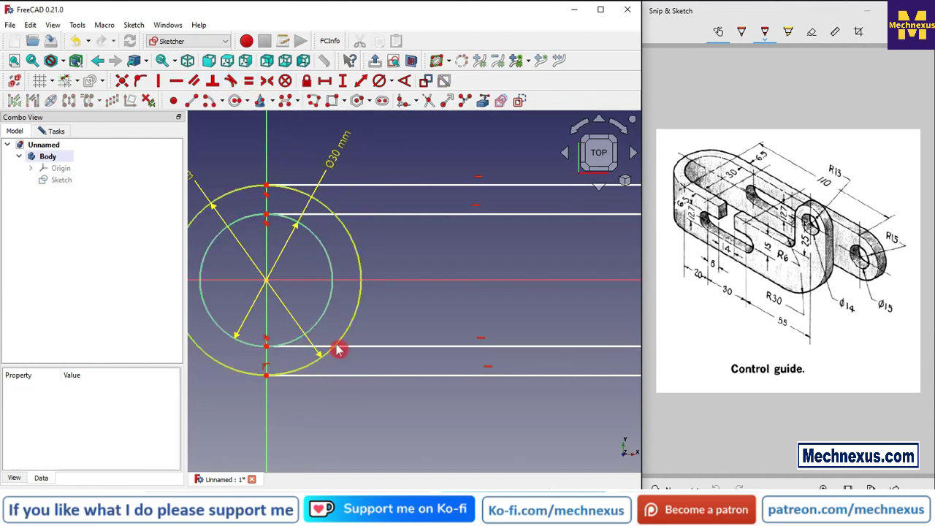
left_click(322, 374)
left_click(313, 369)
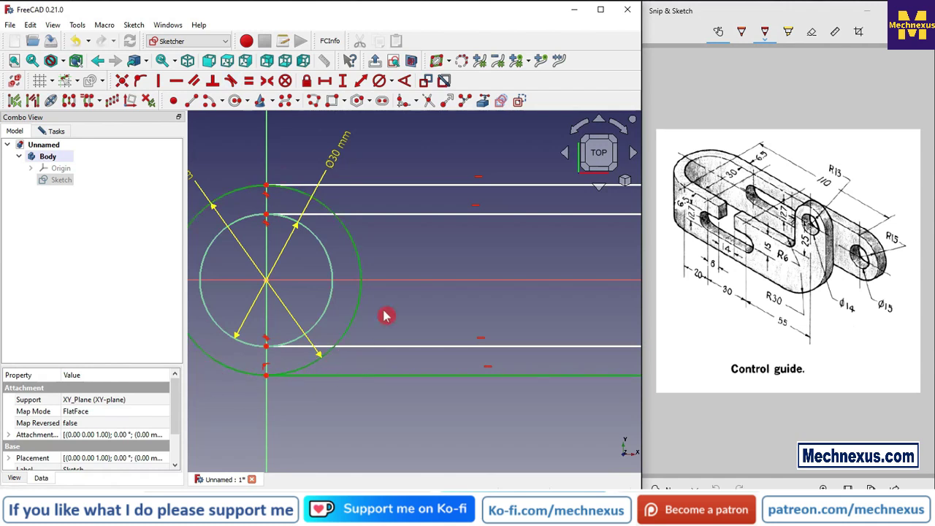
left_click(231, 83)
Close the open ends of the upper and lower line pairs with one short connecting line each
scroll(314, 288, "down", 3)
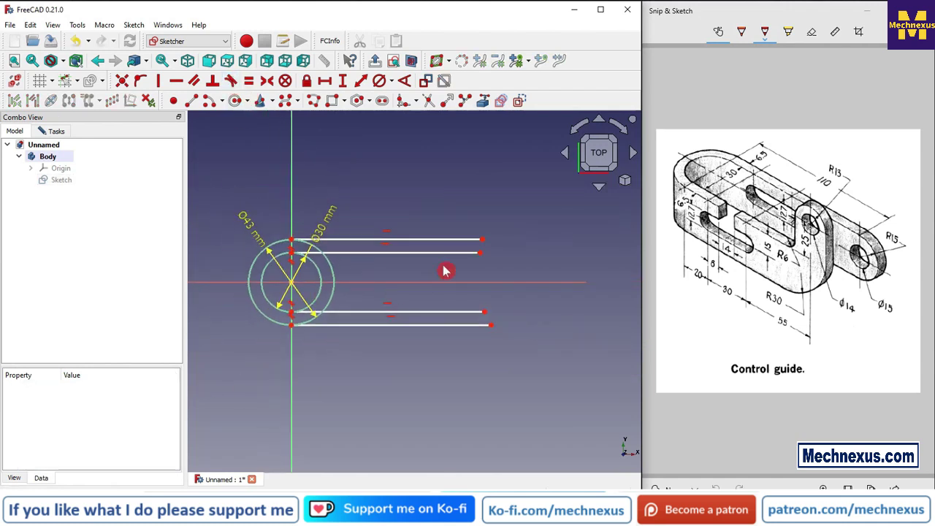
scroll(445, 269, "up", 2)
left_click(199, 102)
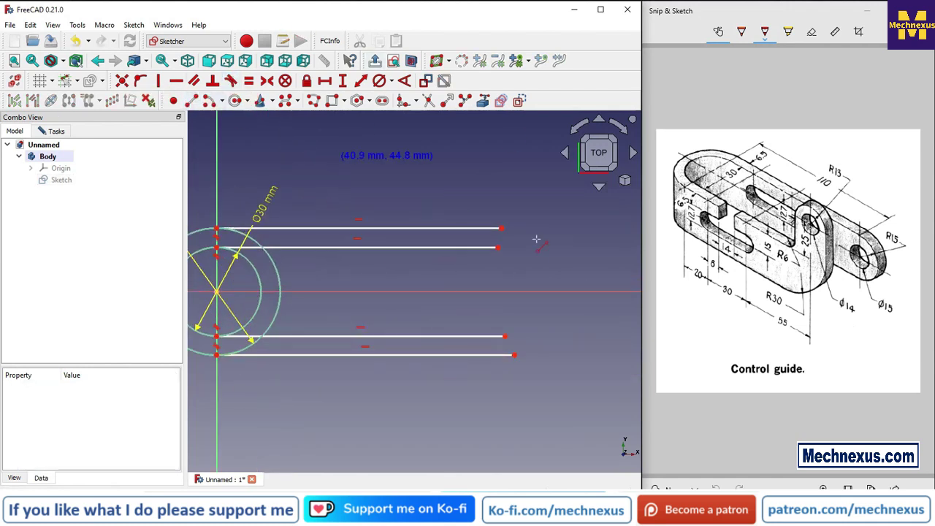
left_click(498, 248)
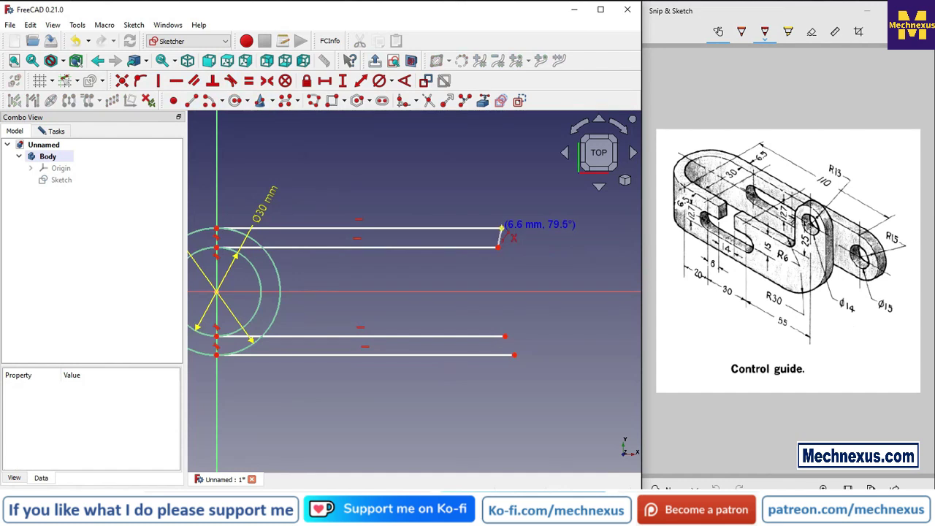
left_click(501, 229)
left_click(514, 355)
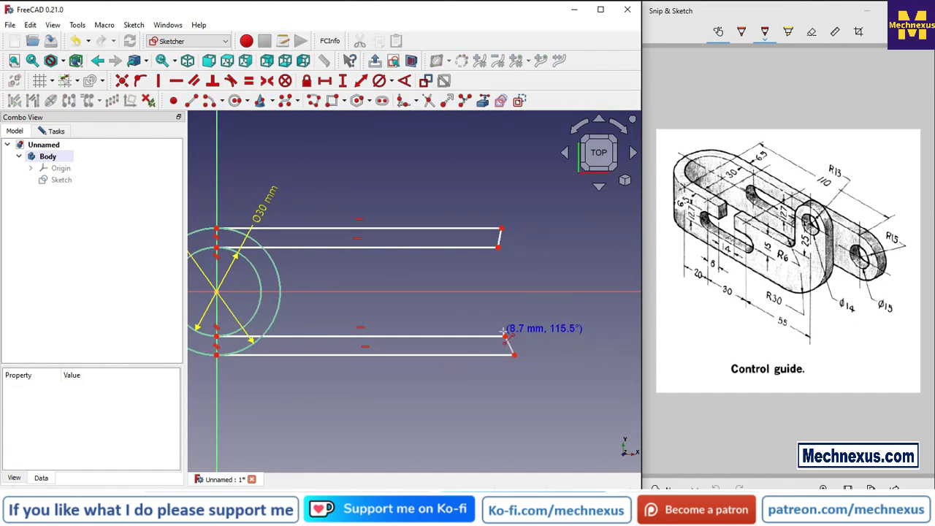
left_click(504, 337)
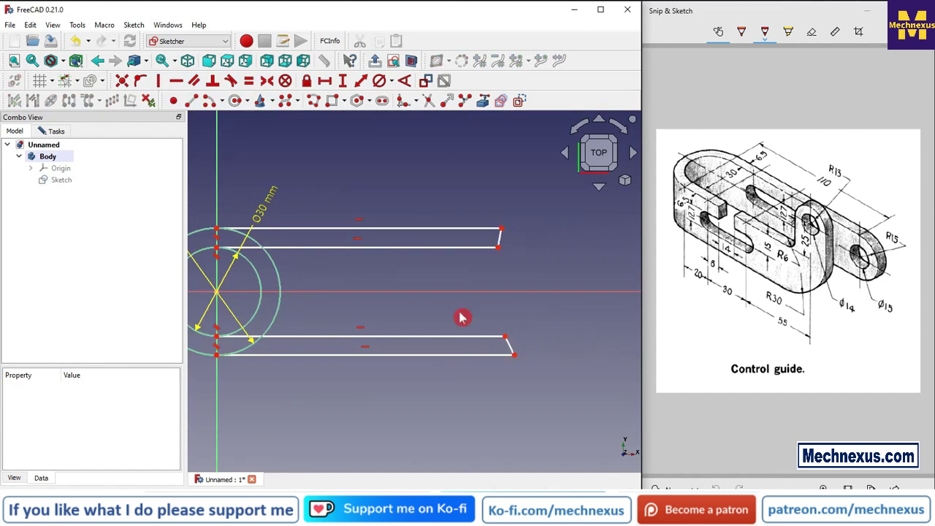
Constrain the short end lines of both the upper and lower arms to be vertical
left_click(500, 243)
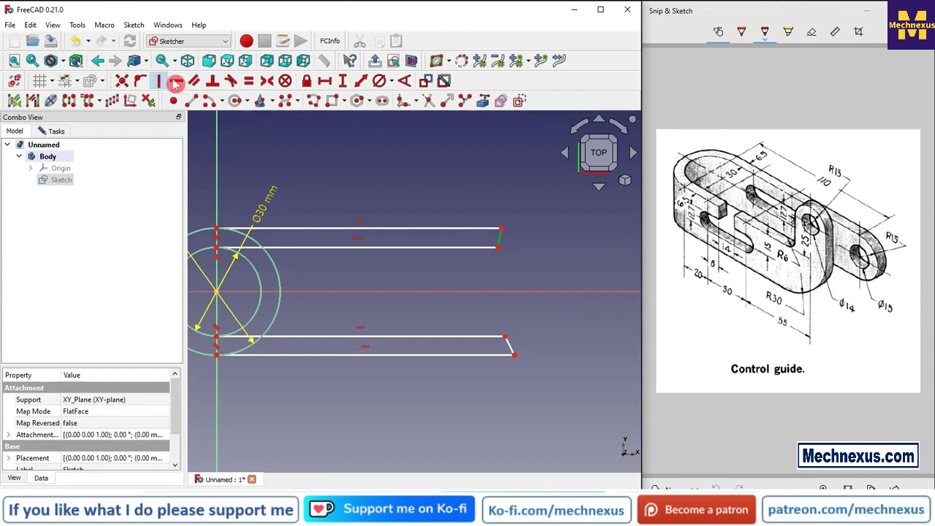
left_click(159, 80)
left_click(509, 346)
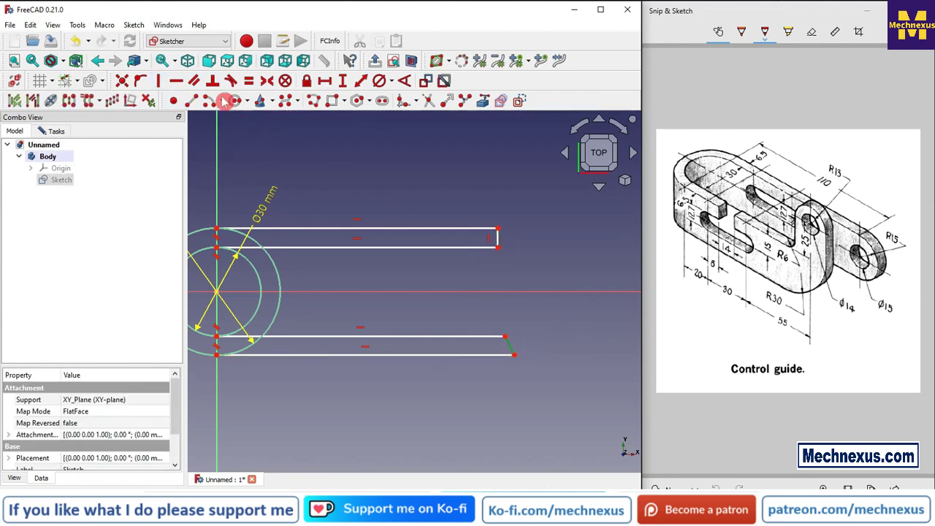
left_click(159, 80)
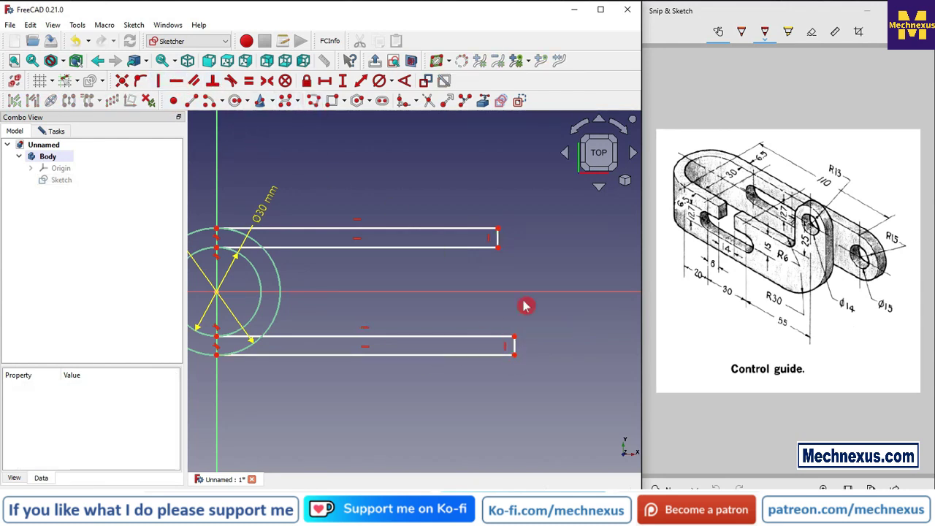
Trim away the inner-side halves of both circles between the arms, leaving two concentric semicircular arcs joined to the lines
scroll(526, 306, "down", 3)
scroll(487, 313, "up", 3)
scroll(334, 270, "up", 1)
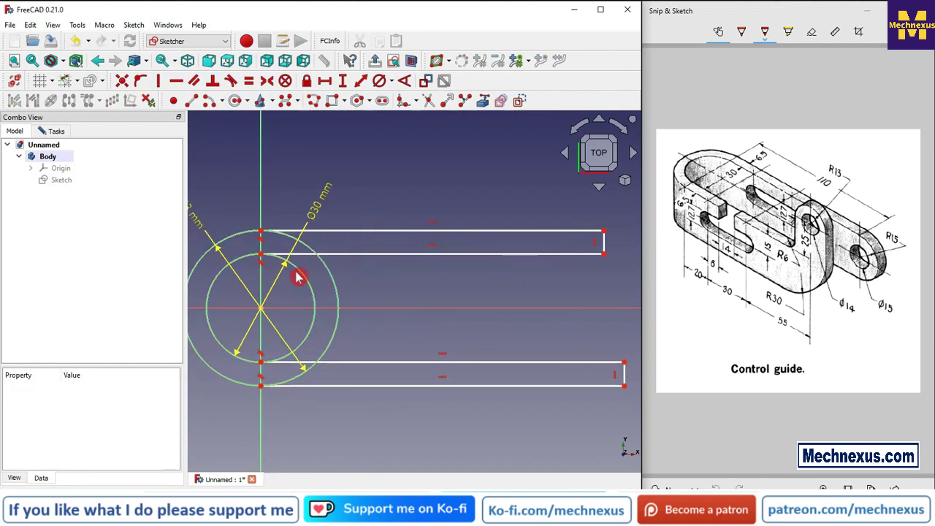
left_click(428, 103)
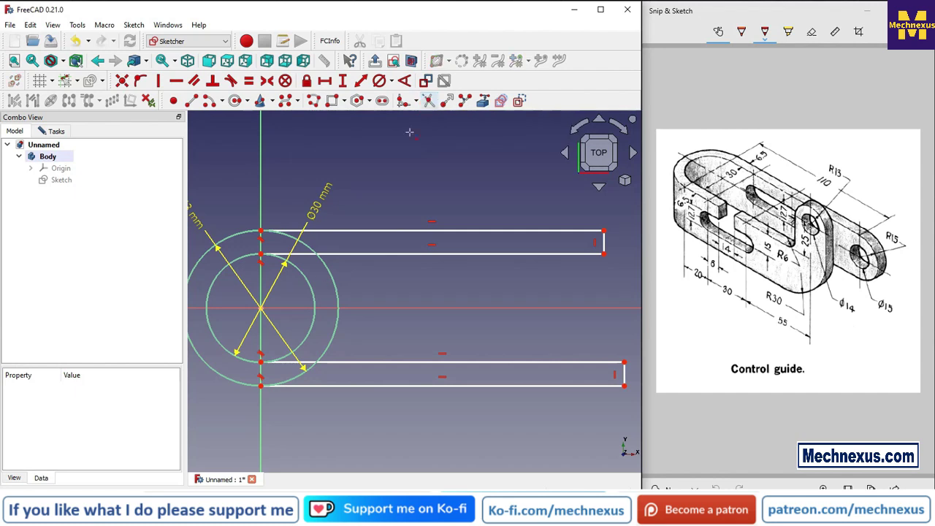
left_click(335, 285)
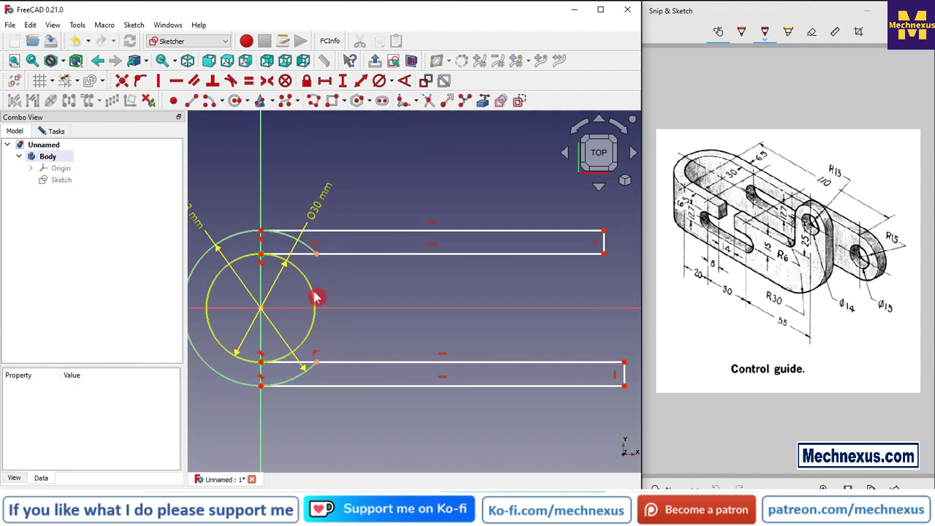
left_click(315, 296)
scroll(288, 286, "up", 1)
left_click(315, 242)
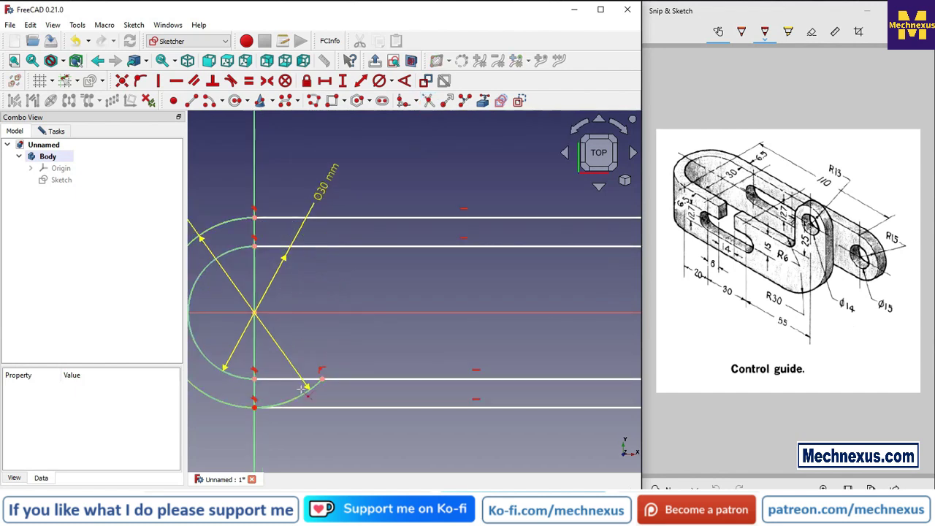
left_click(300, 395)
Stretch the upper arm to about 115 mm long, past the end of the lower arm
scroll(361, 319, "down", 3)
scroll(364, 321, "up", 1)
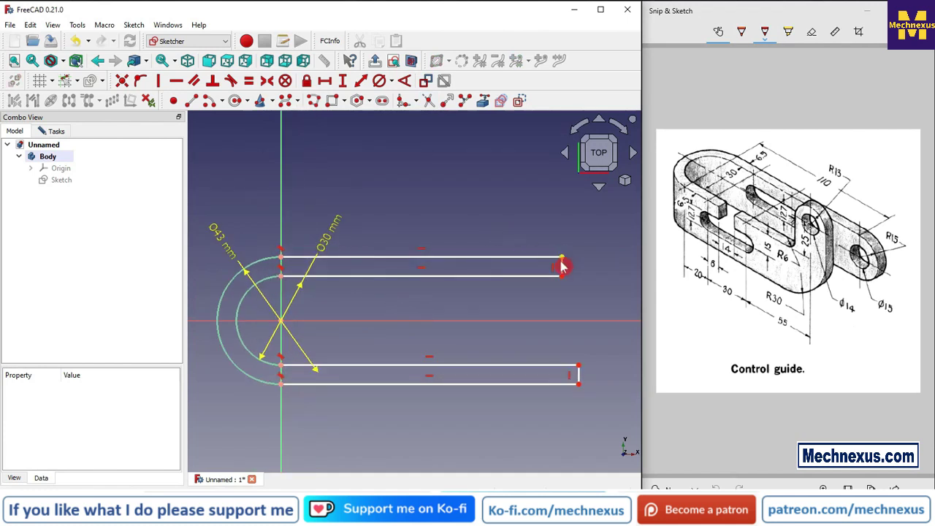
left_click_drag(569, 274, 621, 268)
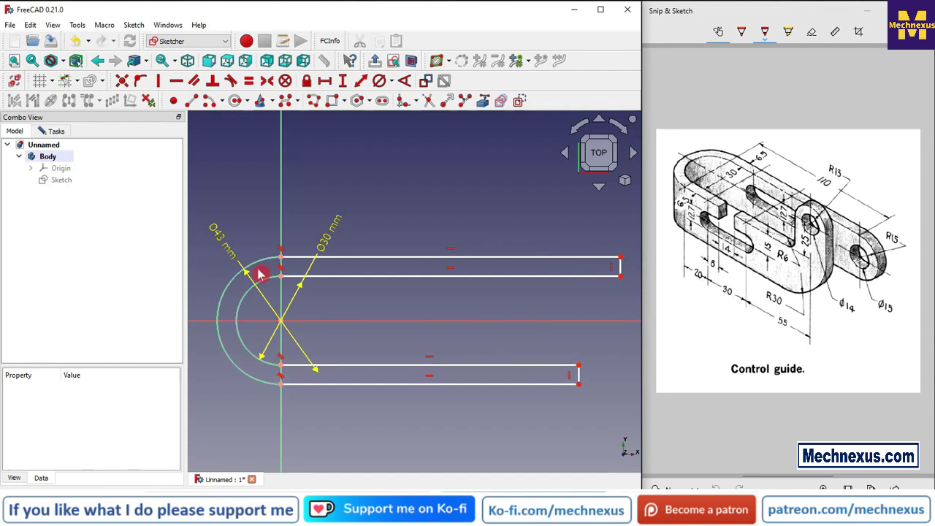
Constrain the horizontal distance from the origin to the lower arm's end to 20+30+55 mm and place the dimension below the profile
left_click(327, 82)
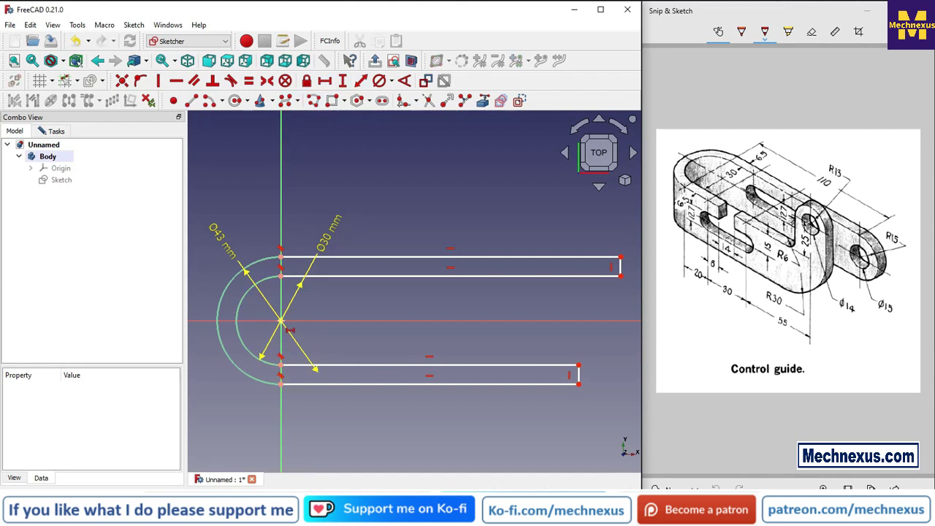
left_click(282, 322)
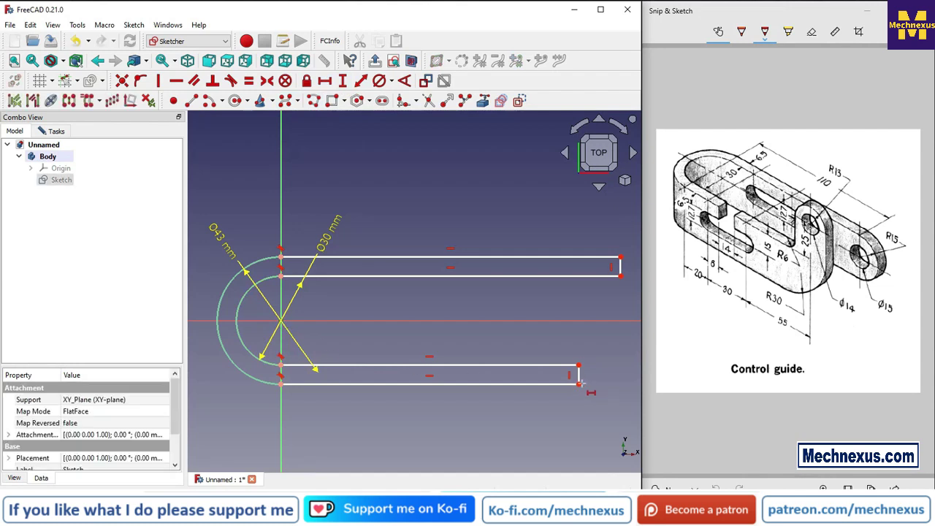
left_click(579, 383)
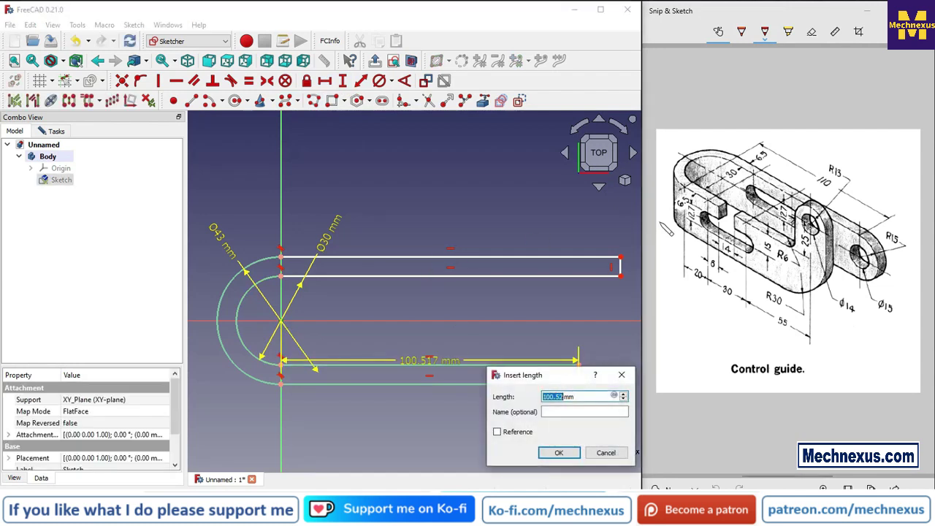
type("20+30+55")
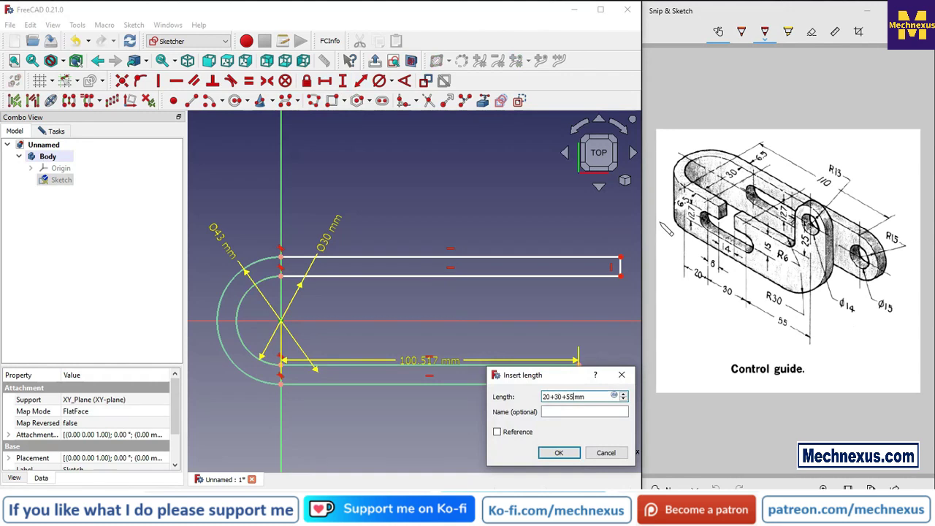
key("Return")
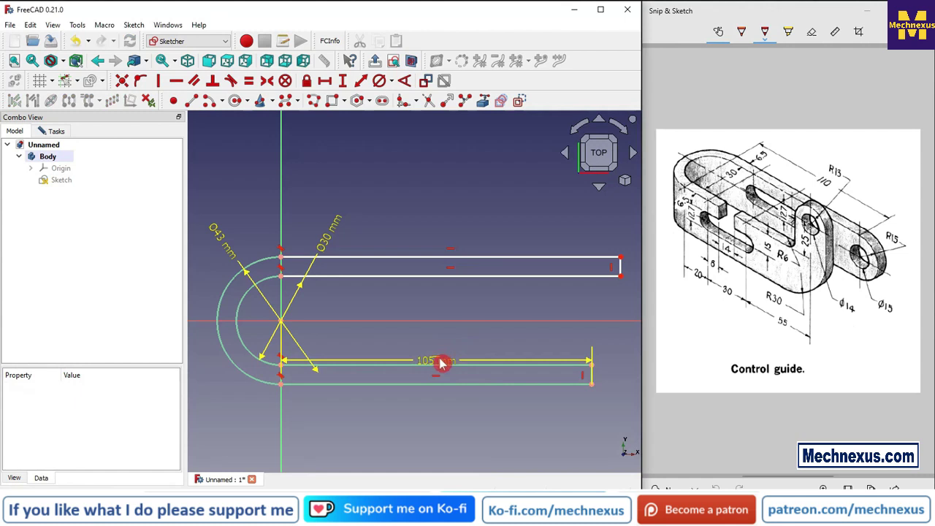
left_click_drag(441, 362, 437, 417)
left_click_drag(451, 363, 444, 421)
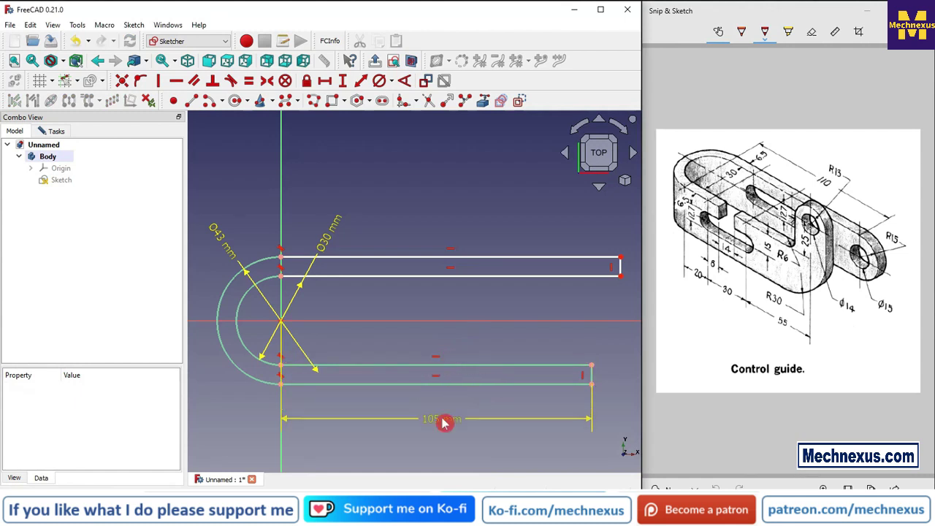
Constrain the upper arm's end to a horizontal distance of 125 mm and move the 30 mm diameter label outside the rounded end
left_click(326, 81)
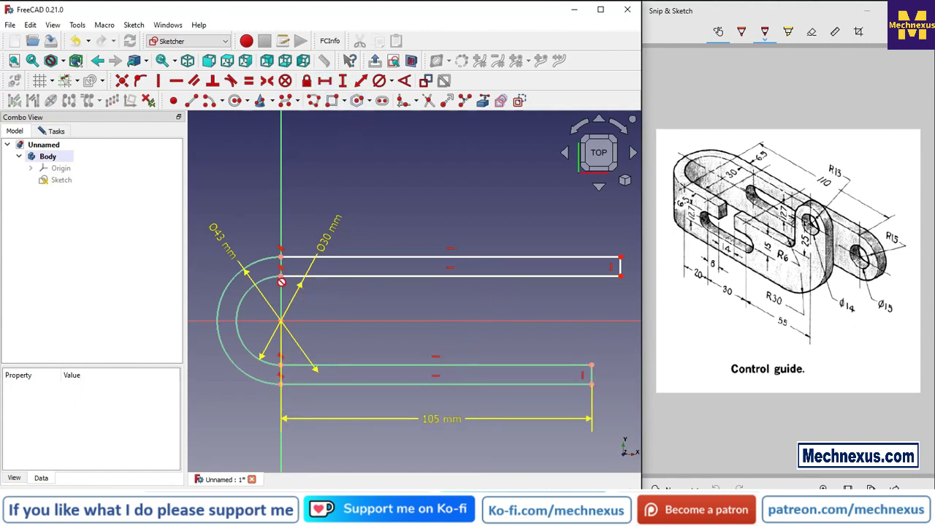
left_click(617, 256)
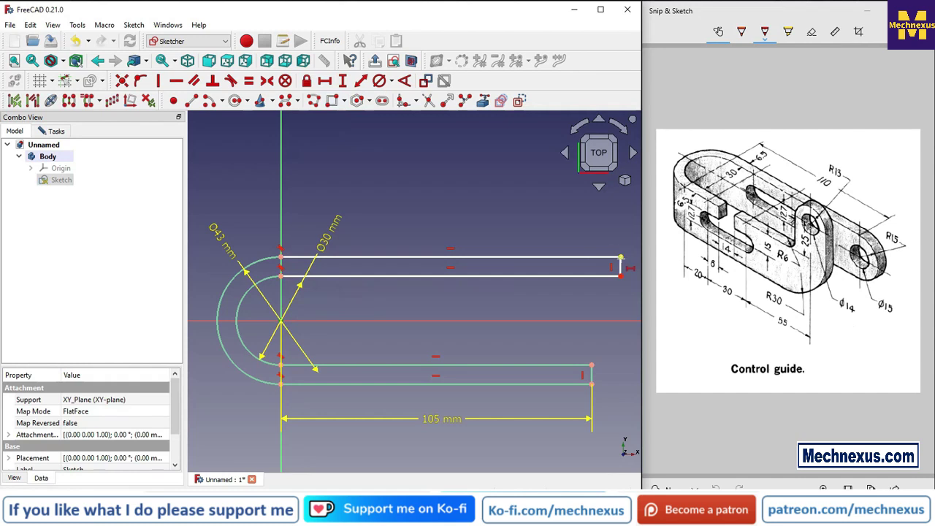
left_click(619, 257)
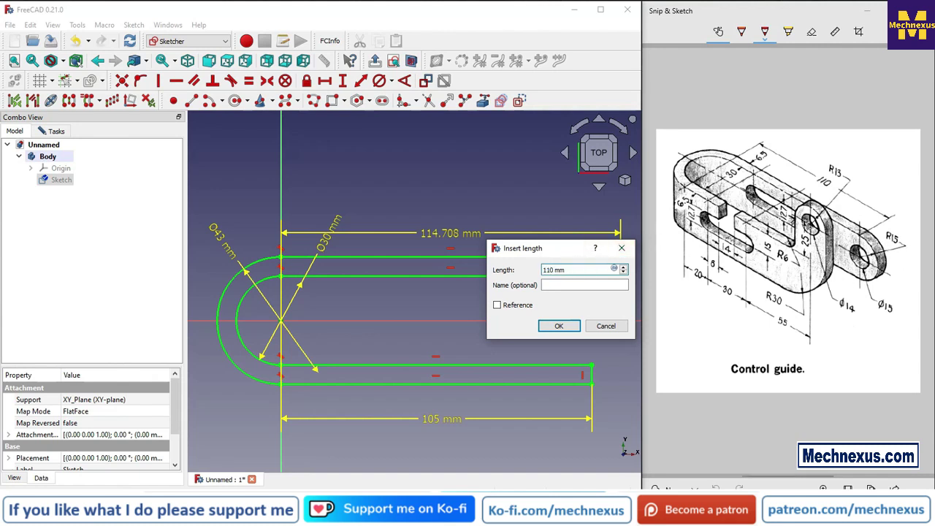
type("15")
key("Return")
scroll(329, 230, "down", 3)
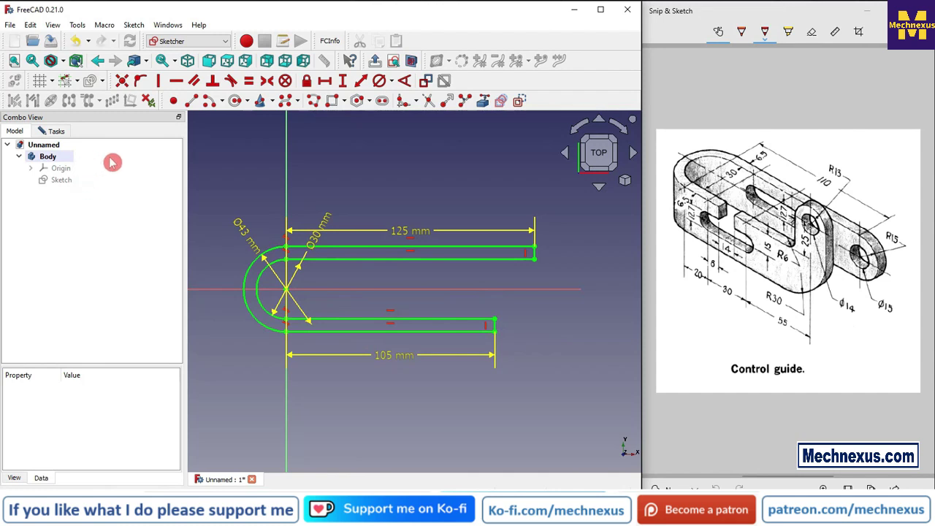
left_click_drag(316, 244, 216, 251)
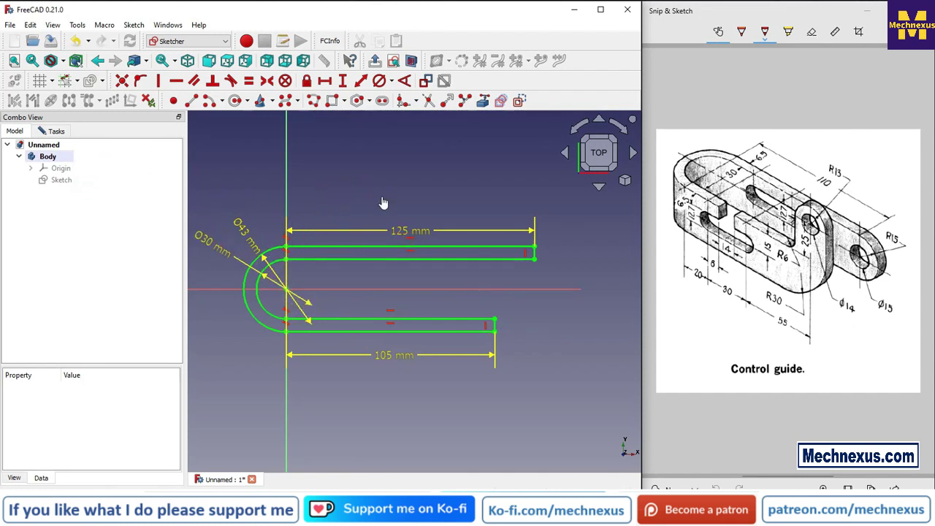
Finish editing and close the U-shaped profile sketch
left_click(624, 184)
left_click(649, 217)
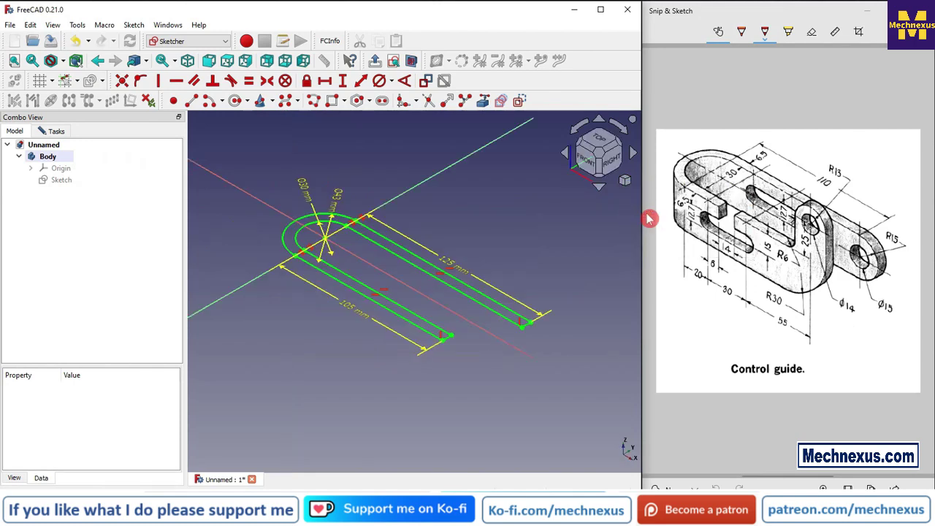
left_click(48, 131)
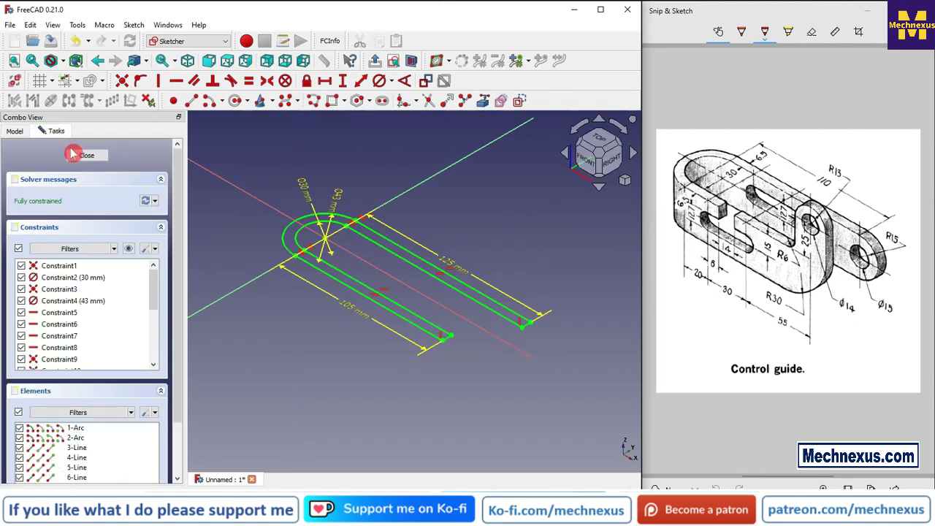
left_click(85, 156)
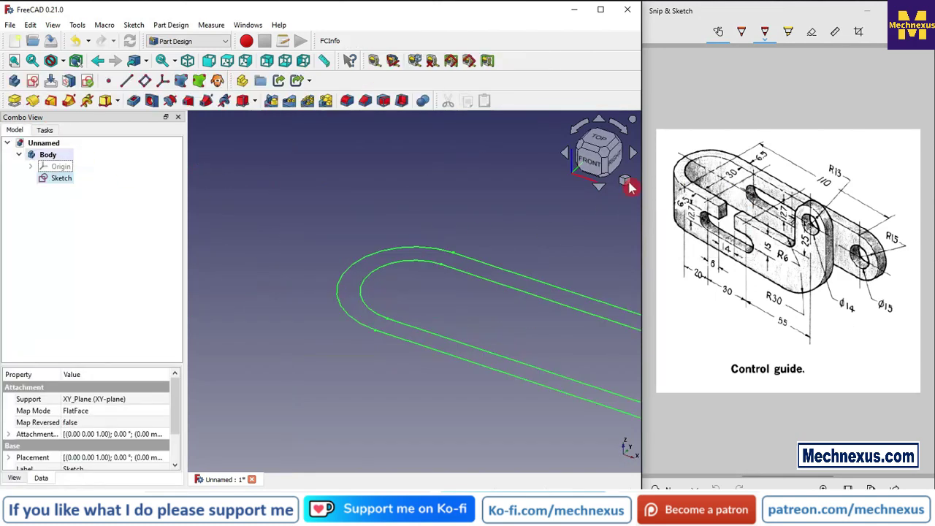
Pad the closed U-shaped profile sketch to a length of 30+25+13 mm
left_click(634, 184)
left_click(625, 181)
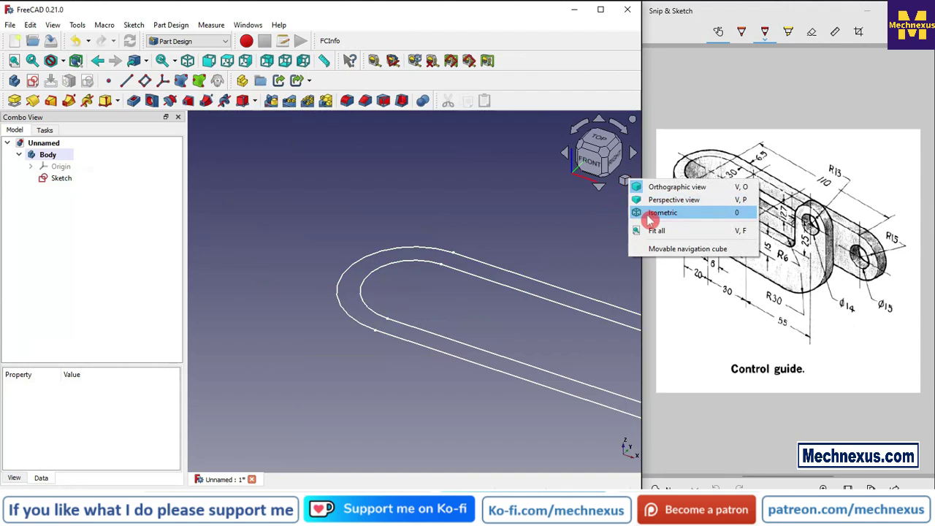
left_click(651, 218)
left_click(626, 182)
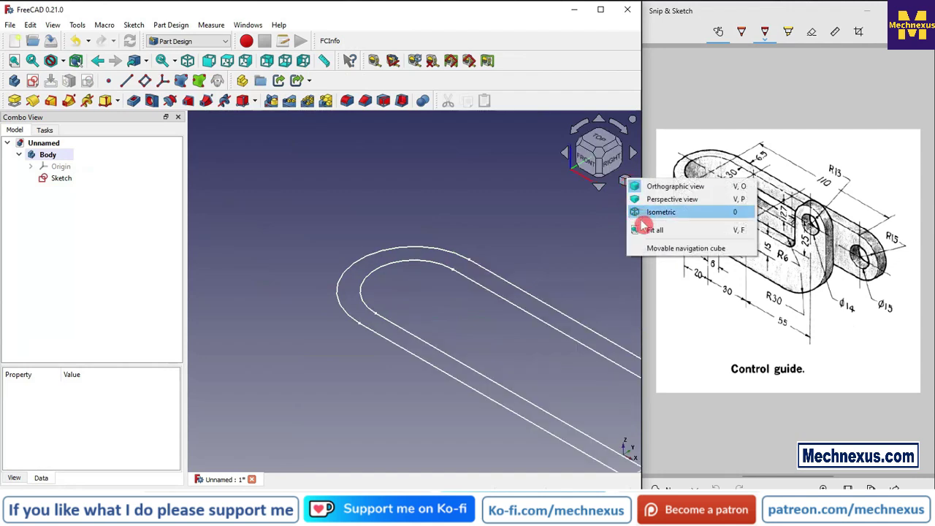
left_click(637, 230)
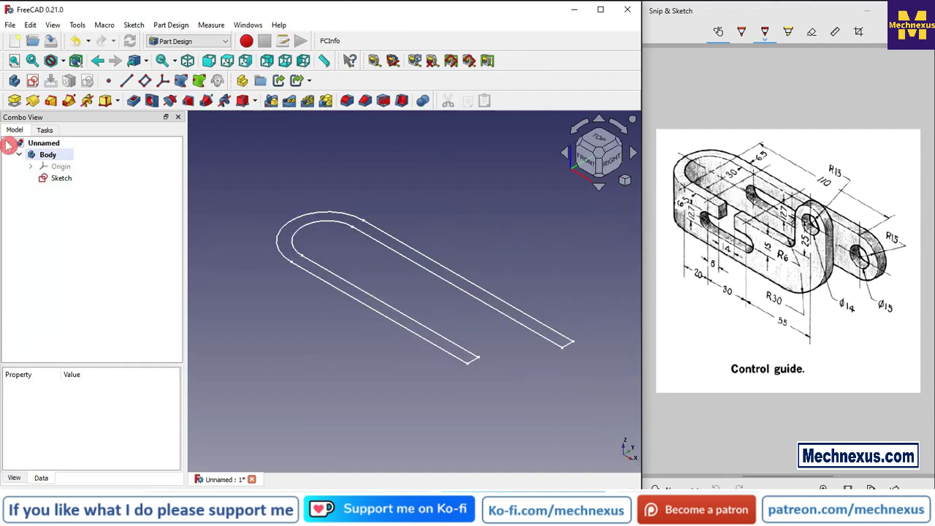
left_click(52, 178)
left_click(13, 101)
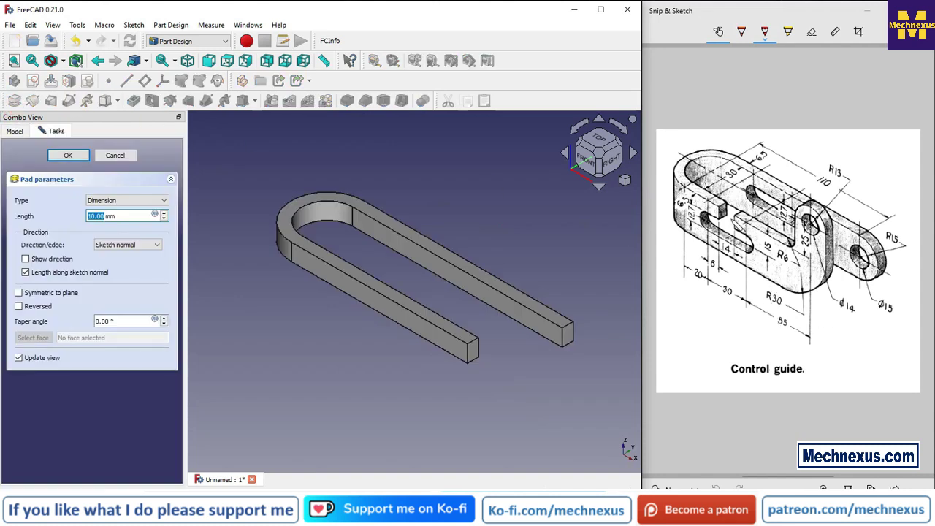
left_click(757, 228)
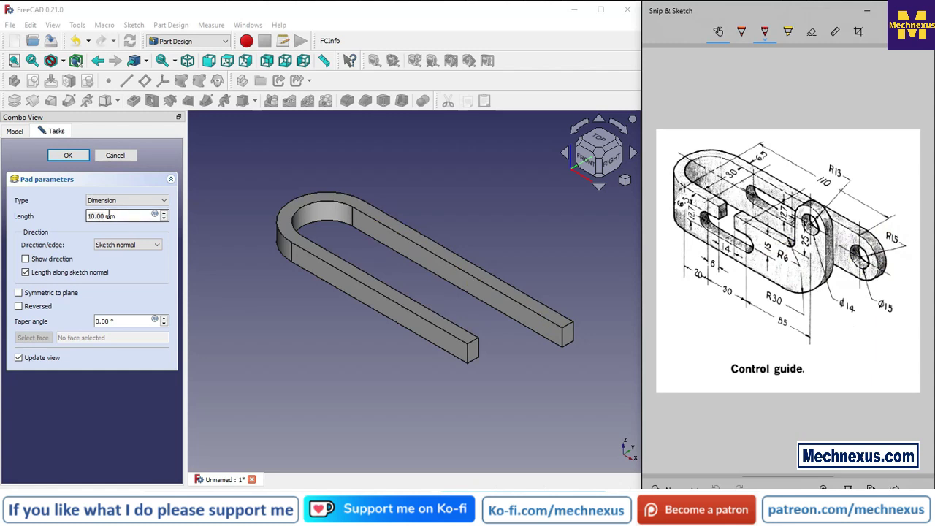
left_click_drag(117, 216, 60, 210)
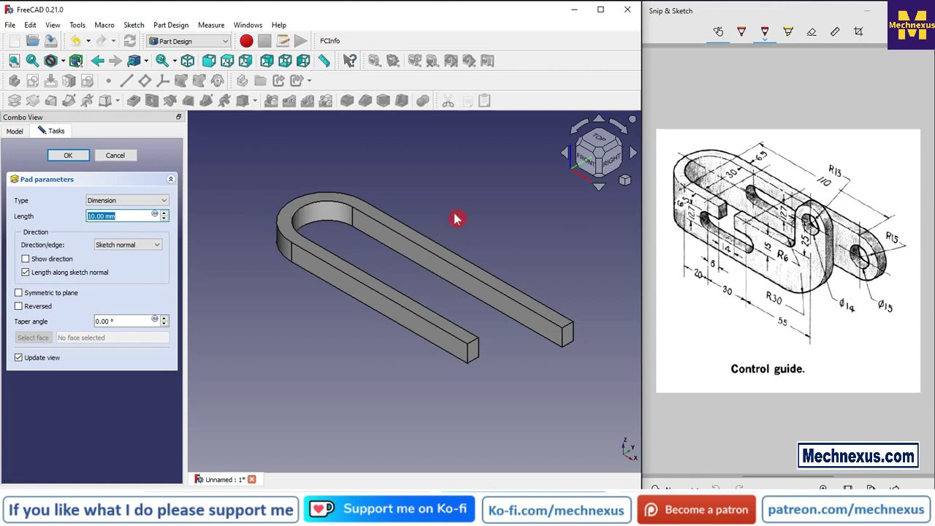
type("30+25+13")
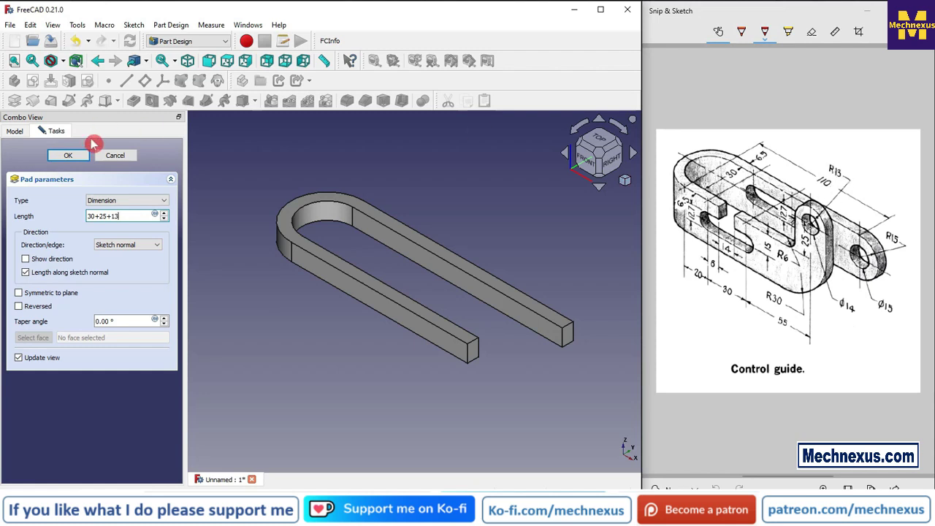
left_click(68, 155)
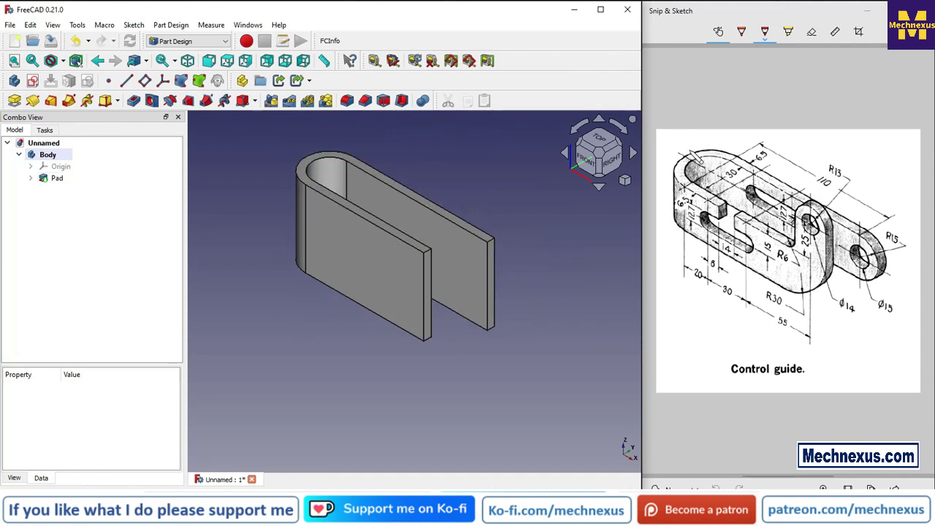
Start a sketch on the shorter arm's outer face and project its top edge, end edge and the rounded end's top edge as external geometry
left_click(720, 175)
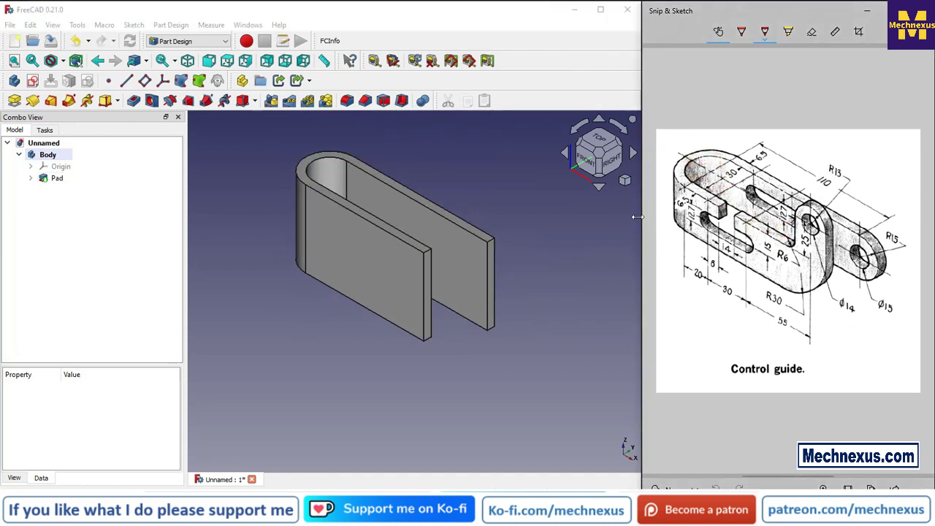
left_click(369, 262)
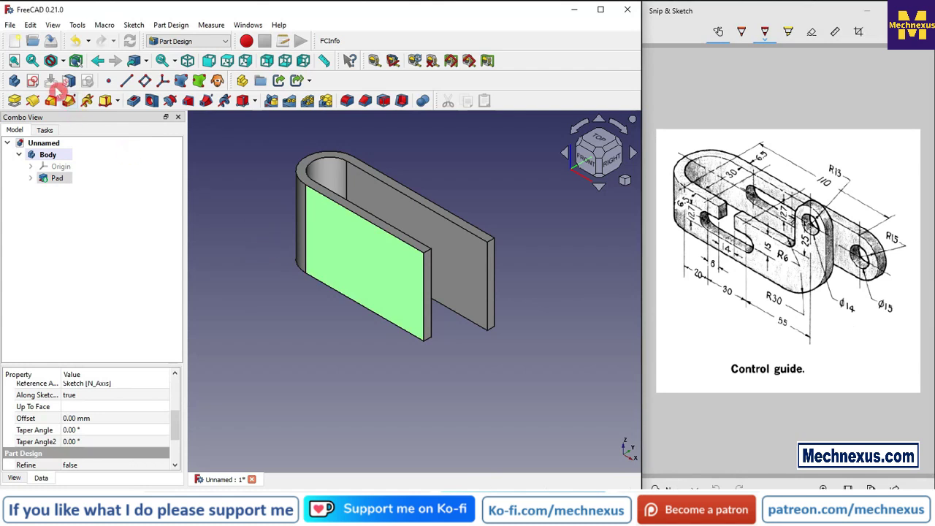
left_click(33, 80)
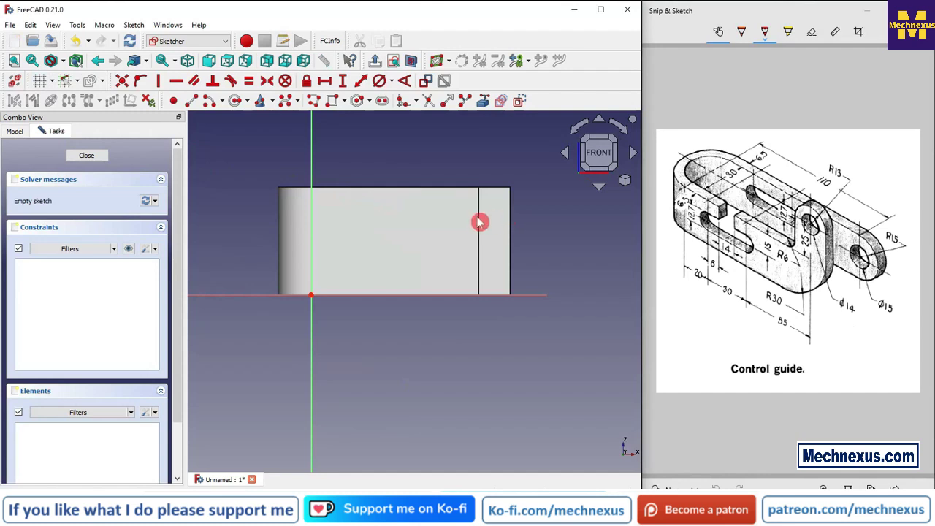
left_click(483, 101)
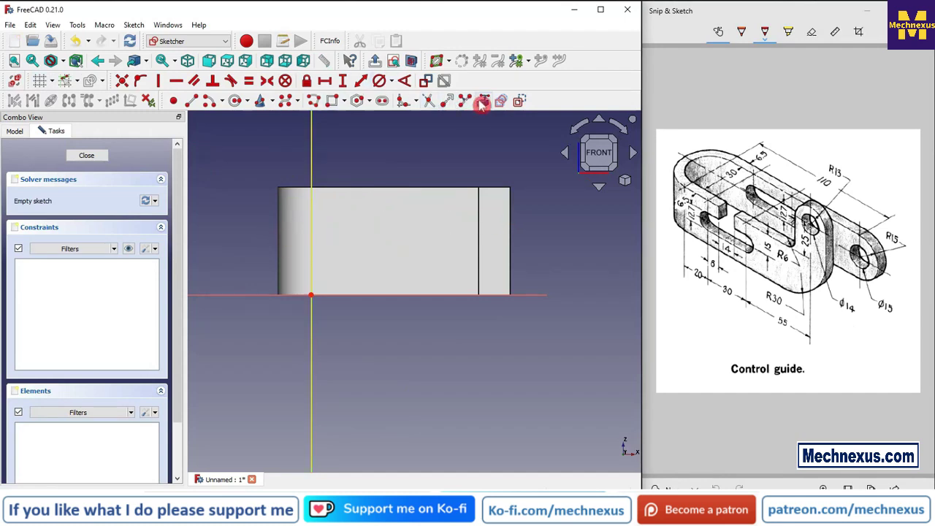
left_click(410, 192)
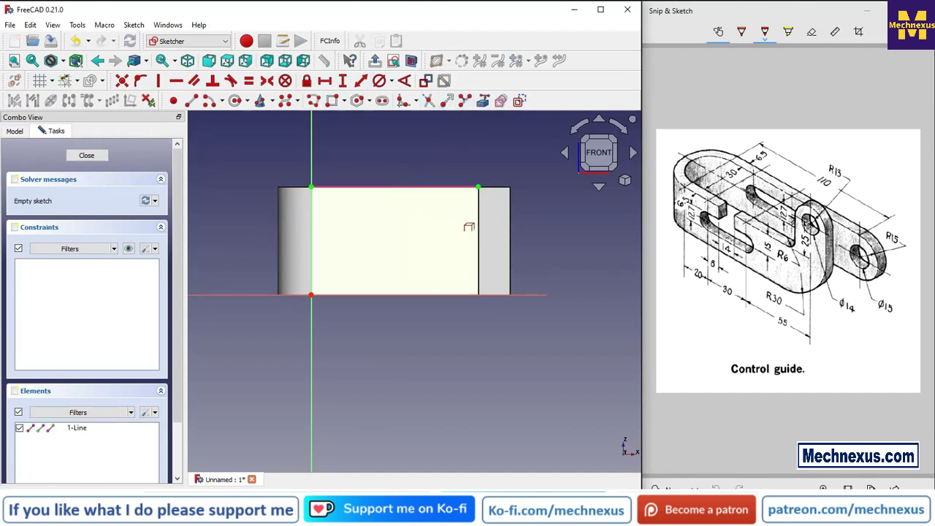
left_click(480, 216)
middle_click_drag(301, 260, 290, 292)
left_click(291, 199)
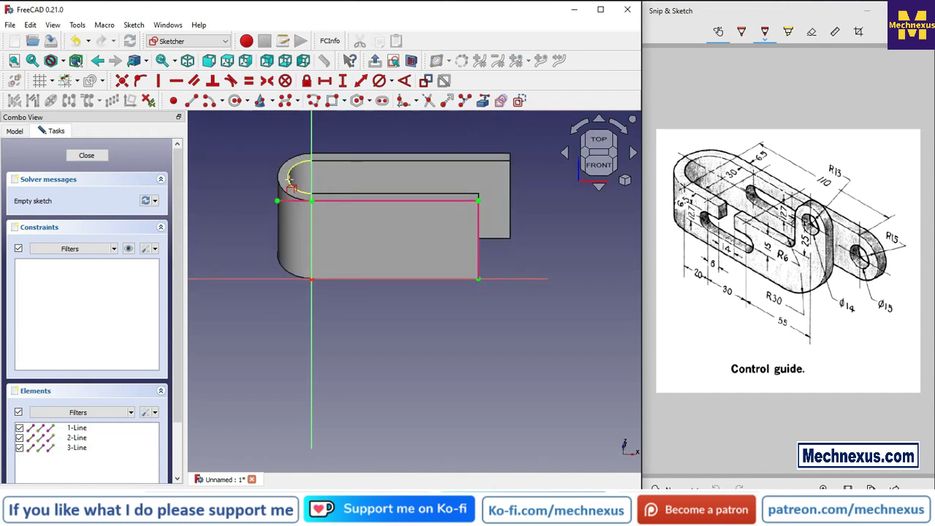
left_click(603, 168)
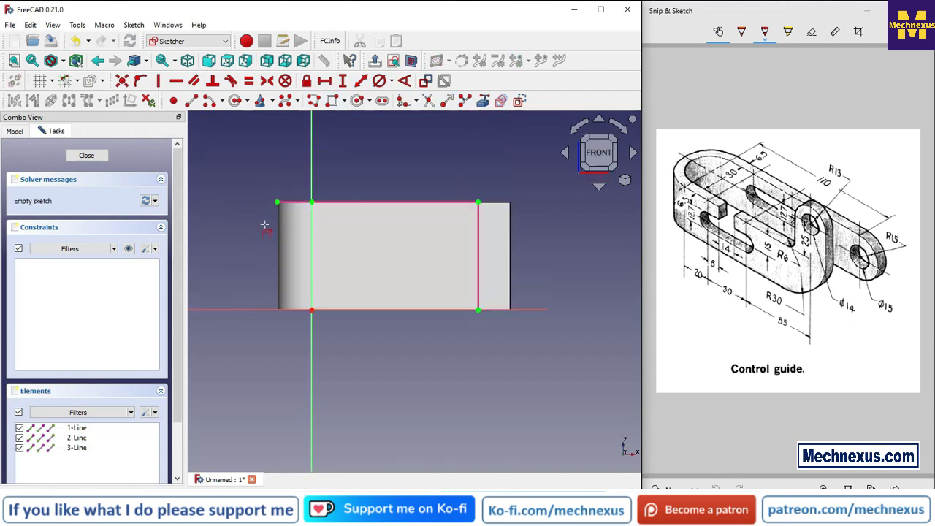
Draw a rectangle down from the projected top edge past the rounded end, and constrain its outer side onto the rounded end's projected extreme point
left_click(333, 102)
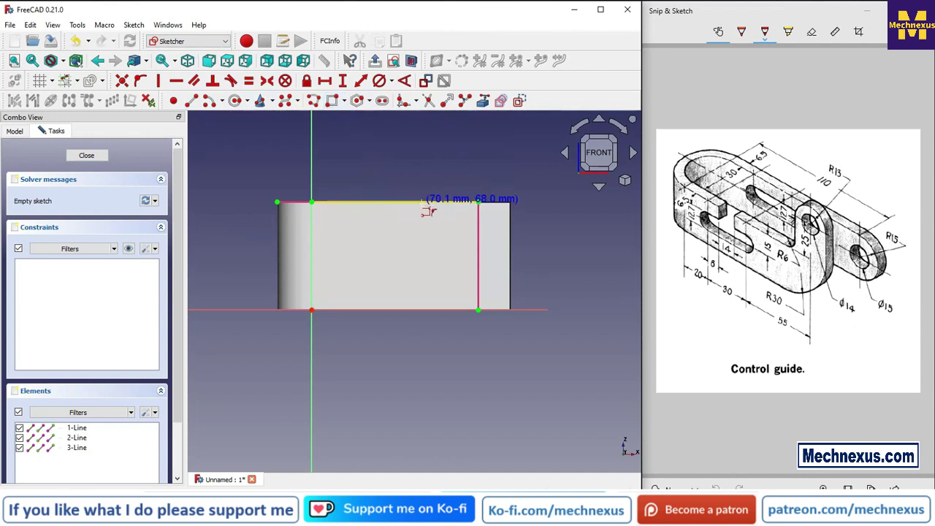
left_click(423, 202)
left_click(245, 291)
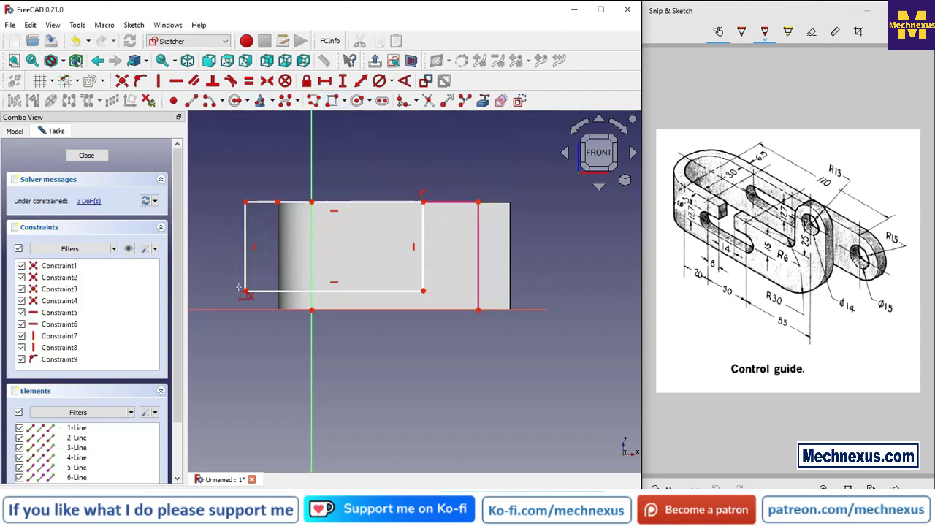
right_click(238, 185)
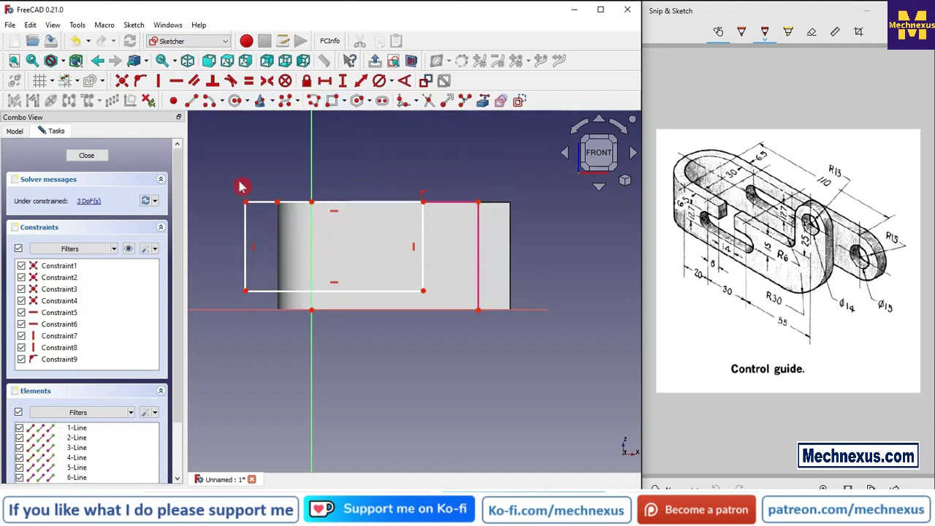
left_click(245, 230)
left_click(278, 203)
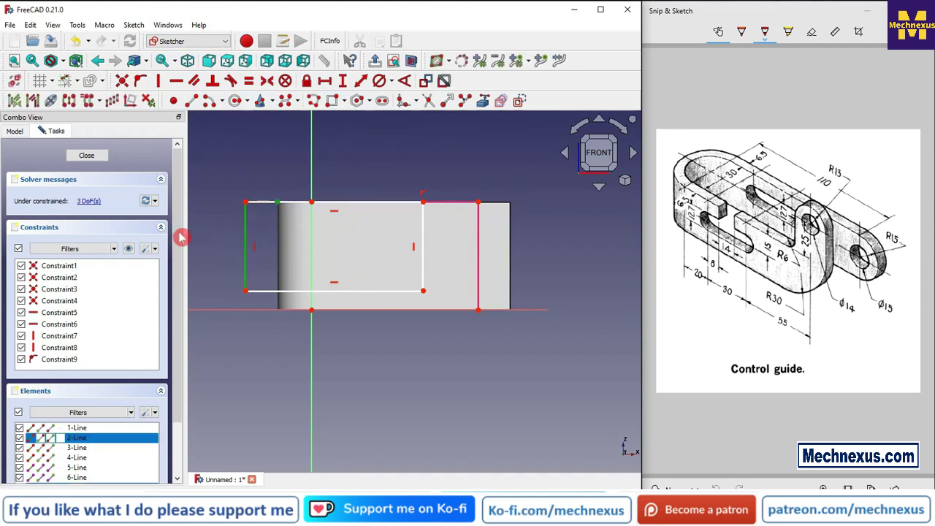
left_click(141, 80)
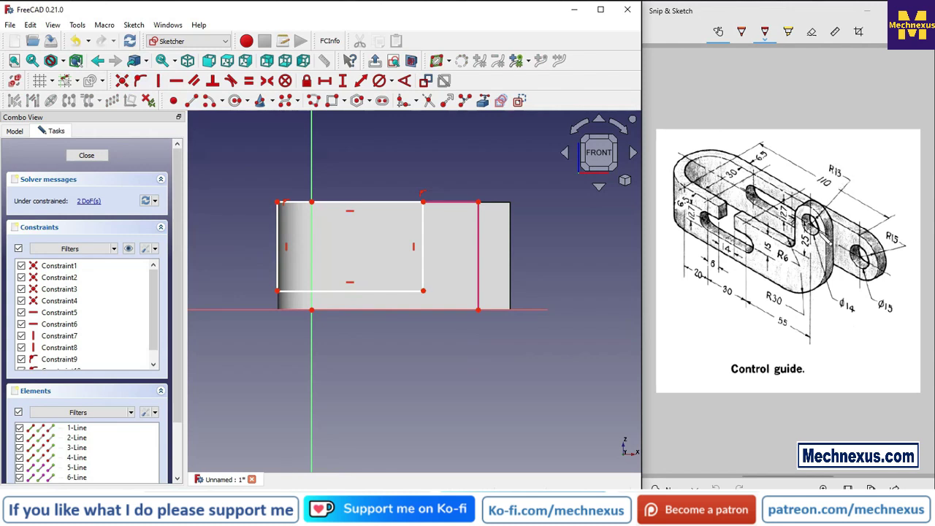
Constrain the horizontal distance between the rectangle's inner top corner and the arm's upper end corner to 26 mm
left_click(423, 203)
left_click(478, 202)
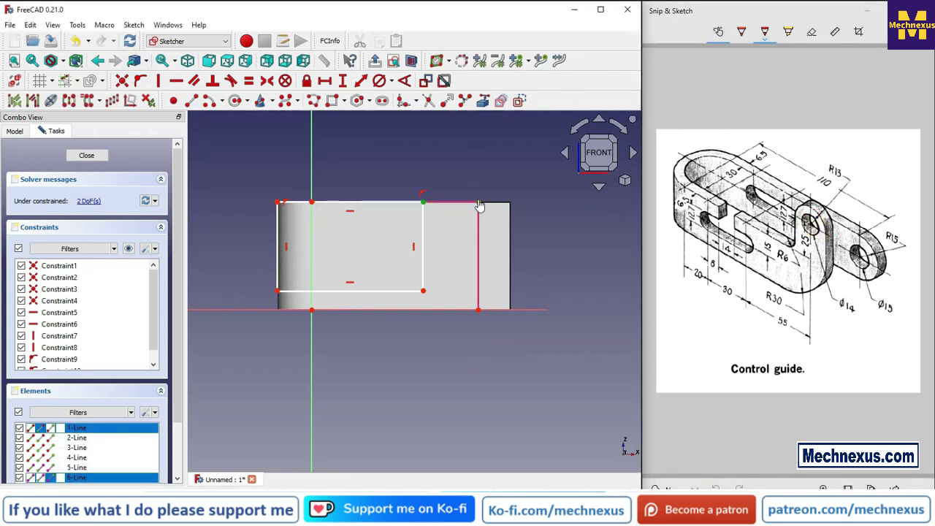
left_click(326, 81)
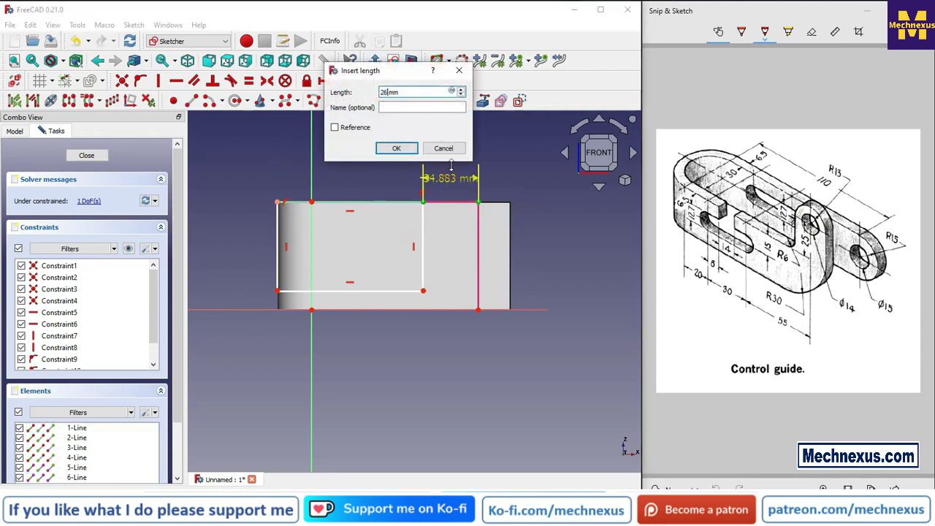
type("26")
key("Return")
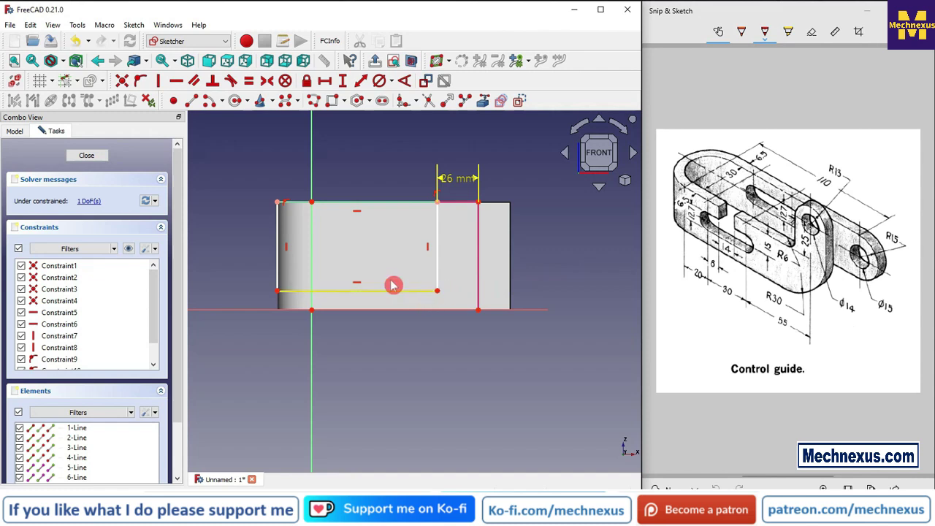
Constrain the rectangle's lower edge to 30 mm above the origin and move the 30 mm and 26 mm labels outside their extension lines
left_click(281, 259)
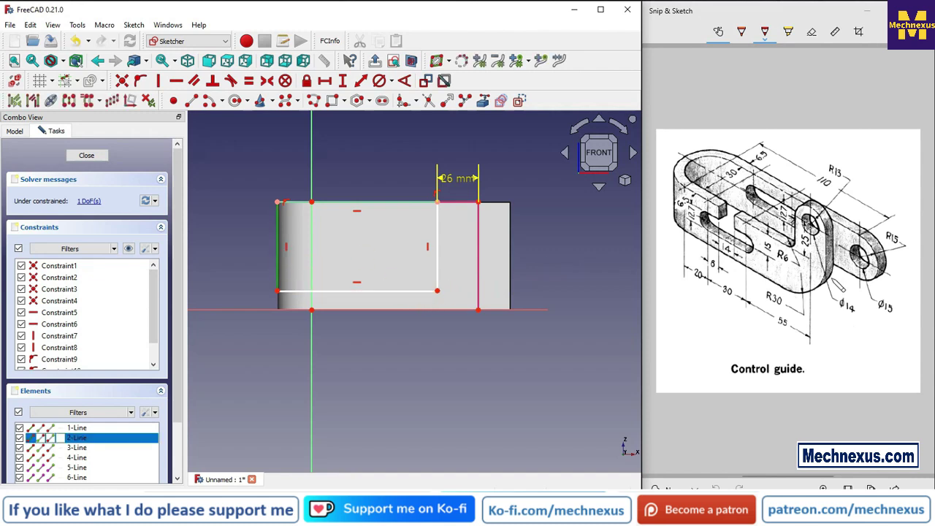
left_click(380, 350)
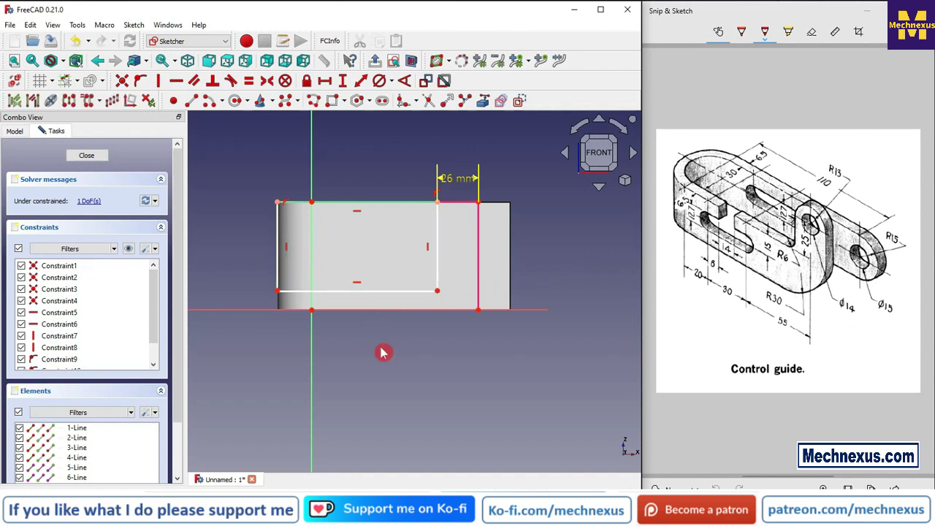
left_click(279, 292)
left_click(312, 311)
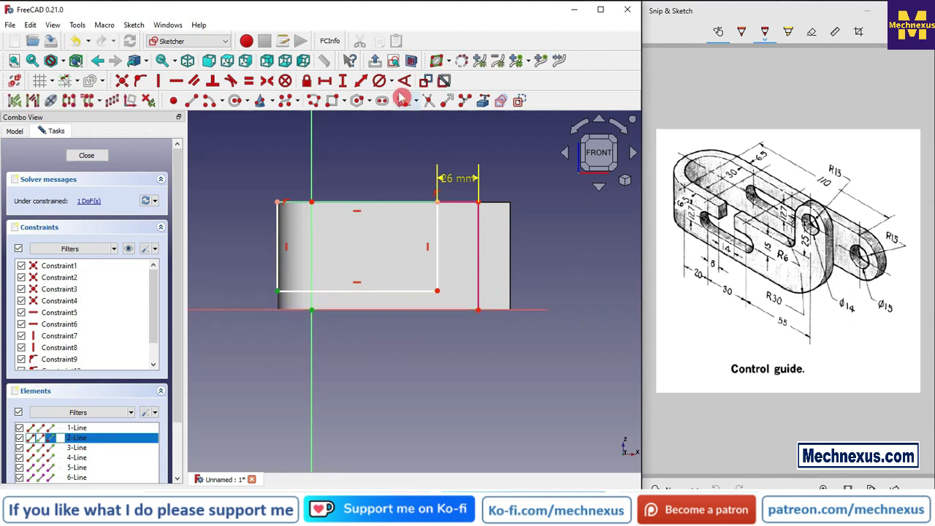
left_click(342, 82)
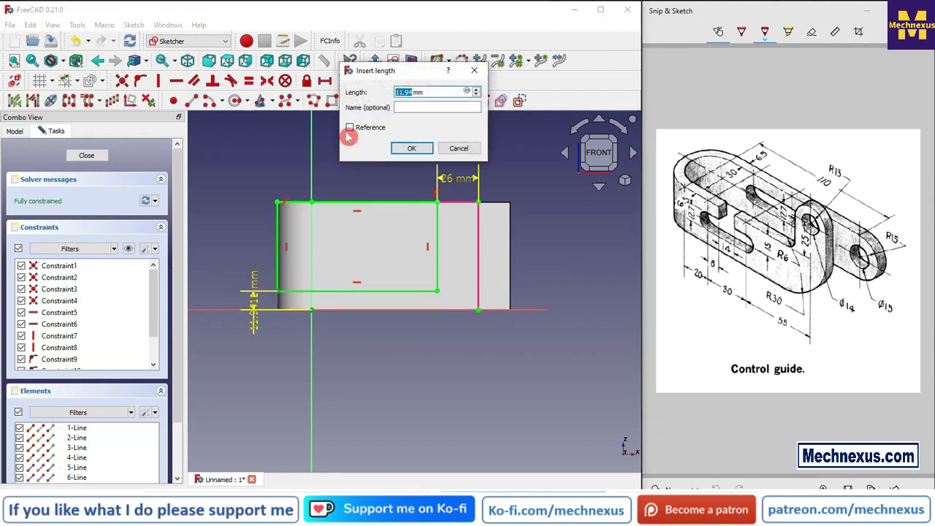
type("30")
key("Return")
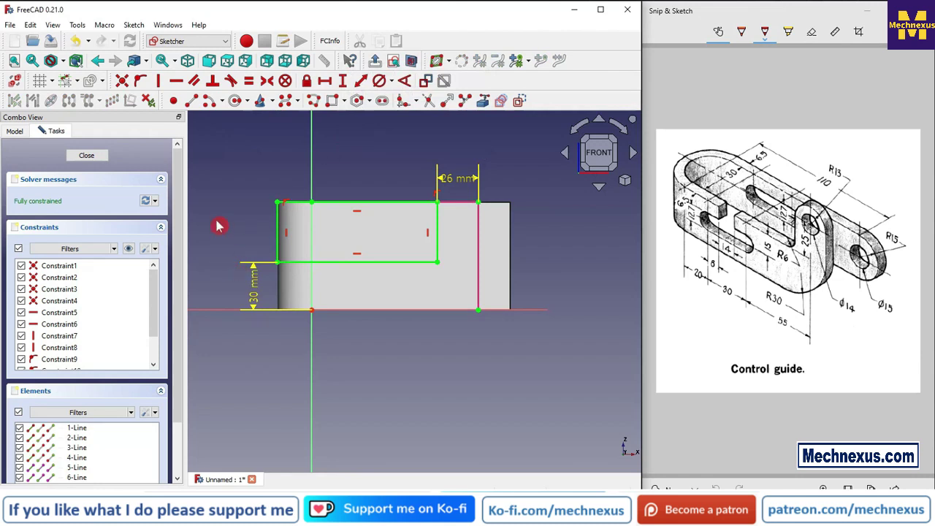
left_click_drag(251, 298, 249, 363)
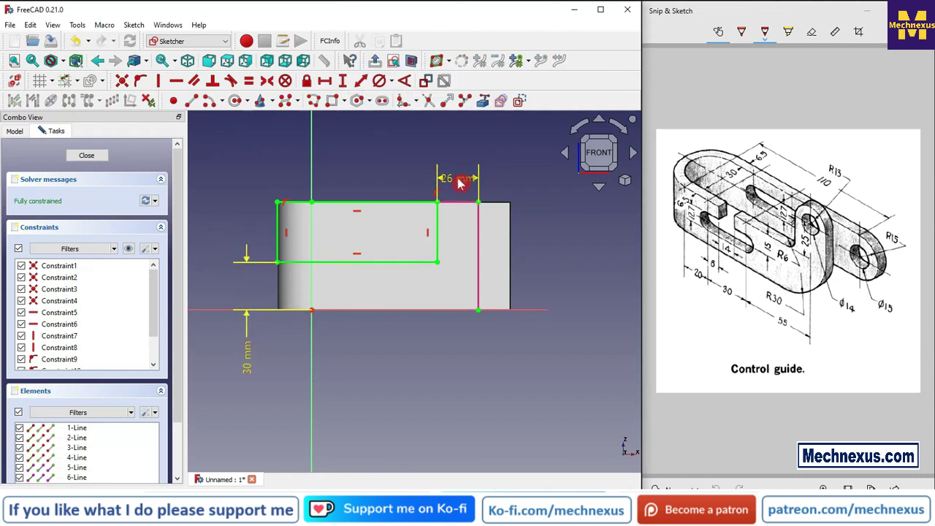
left_click_drag(459, 184, 525, 180)
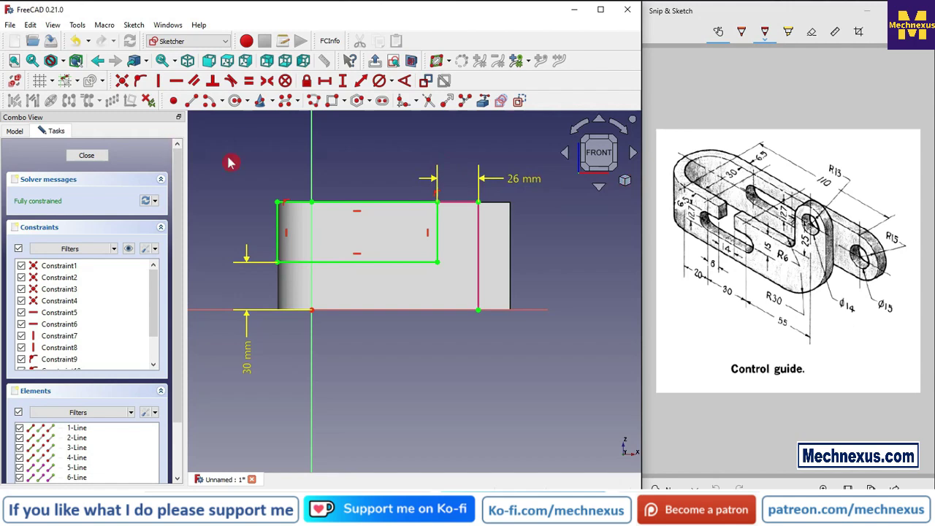
Finish editing and close the rectangle sketch on the shorter arm, returning to an isometric view
left_click(627, 183)
left_click(643, 215)
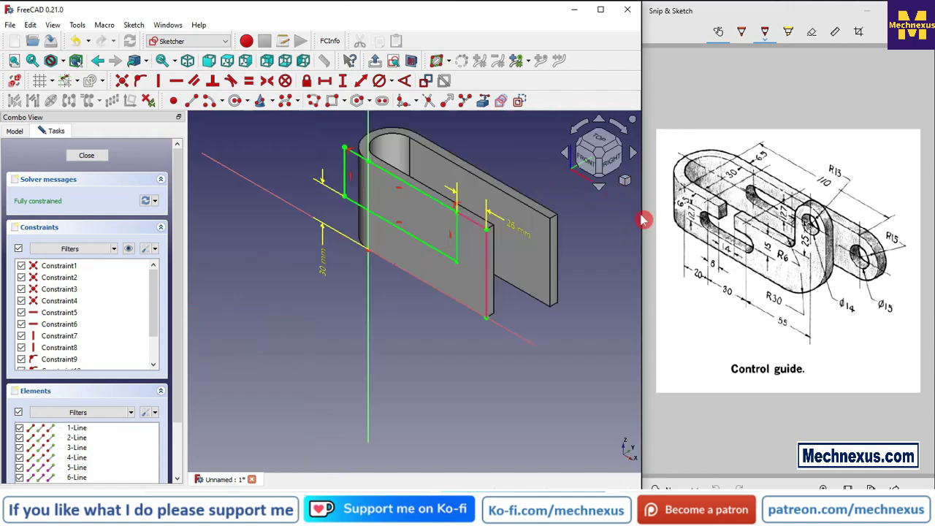
left_click(87, 157)
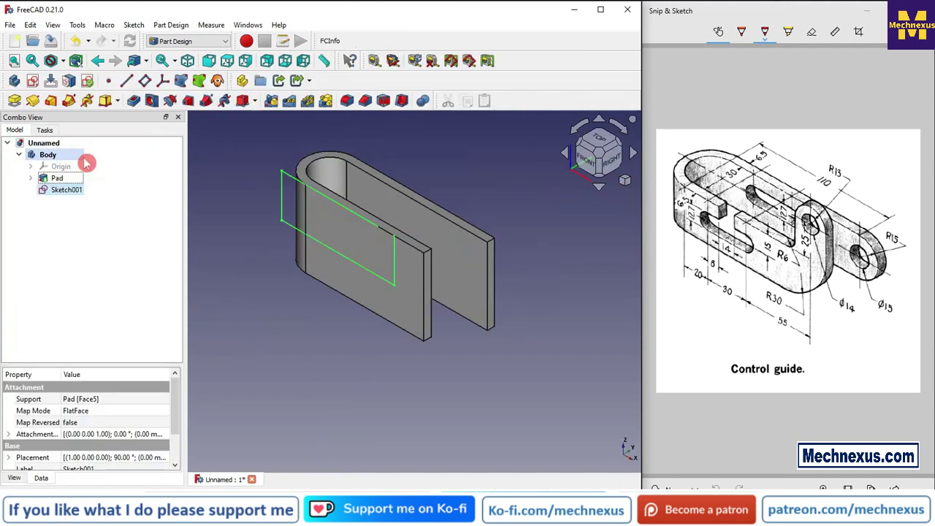
Pocket the rectangle sketch on the shorter arm with the Through all type
left_click(62, 191)
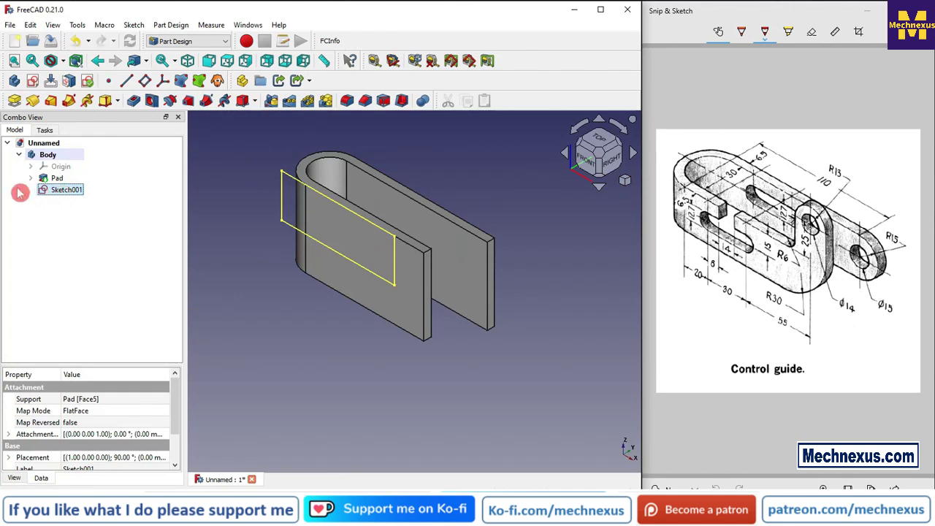
left_click(134, 103)
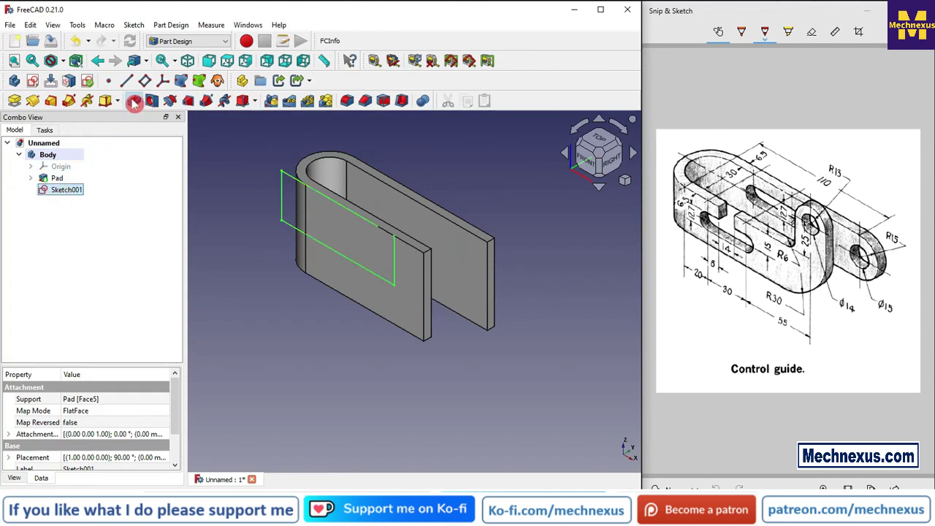
left_click(117, 200)
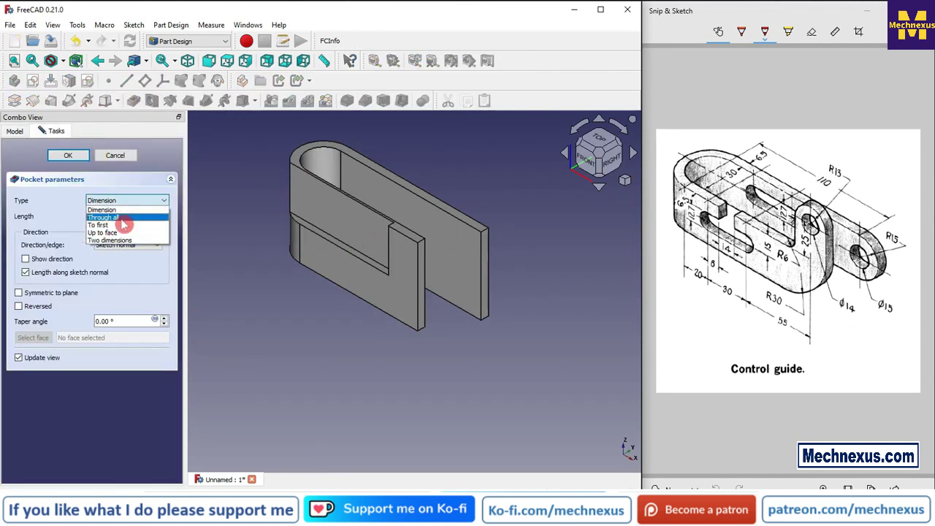
left_click(117, 219)
left_click(68, 155)
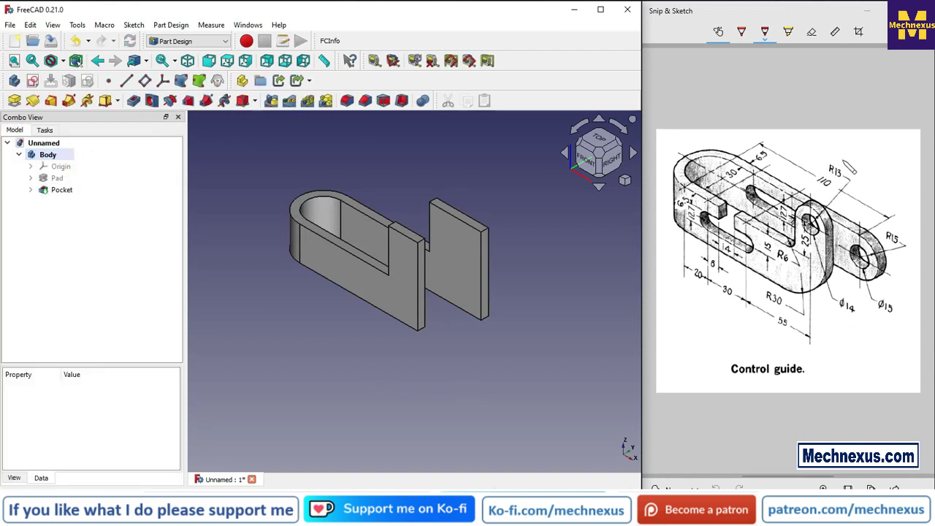
Start a new sketch on the longer arm's inner face and show it in isometric view
left_click(842, 173)
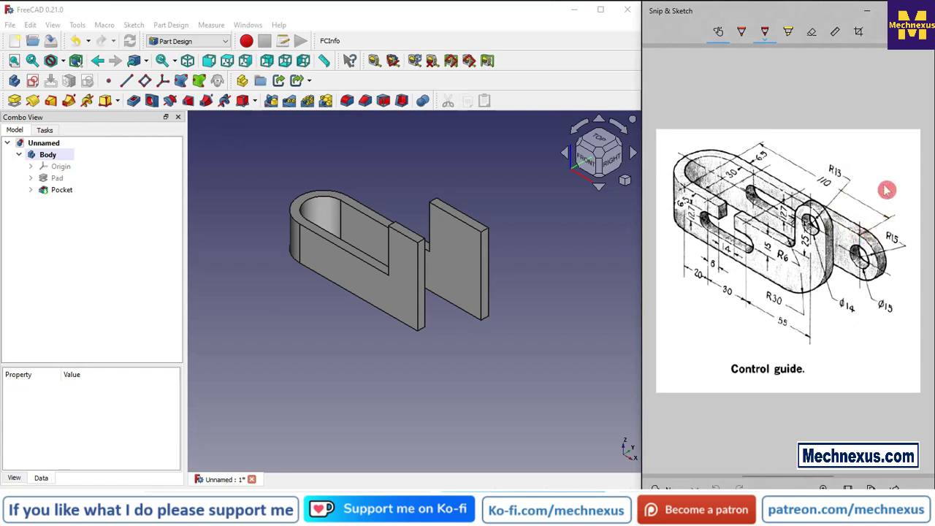
left_click(462, 245)
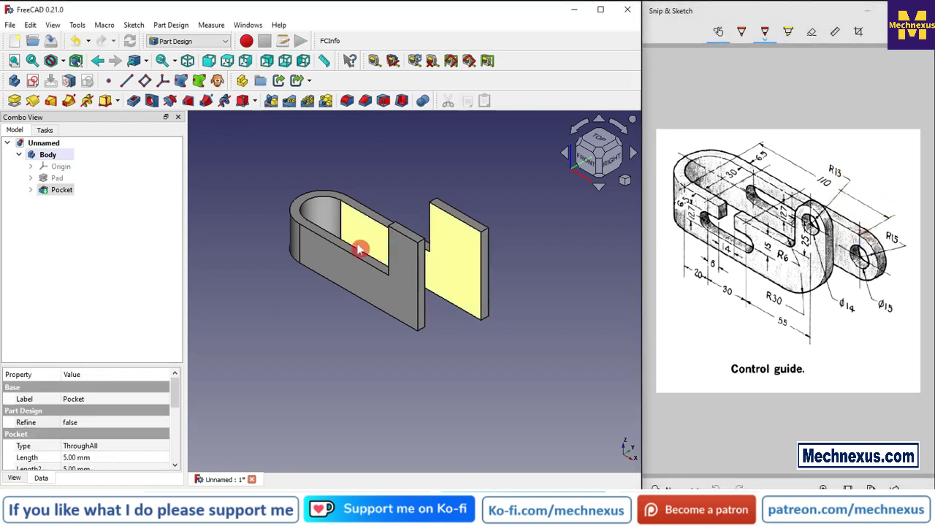
left_click(32, 81)
left_click(626, 184)
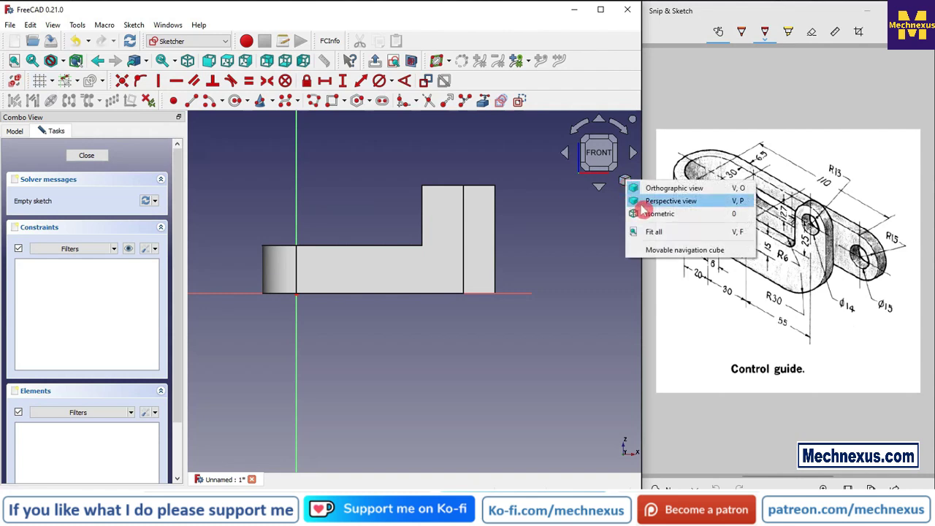
left_click(643, 211)
scroll(446, 222, "up", 4)
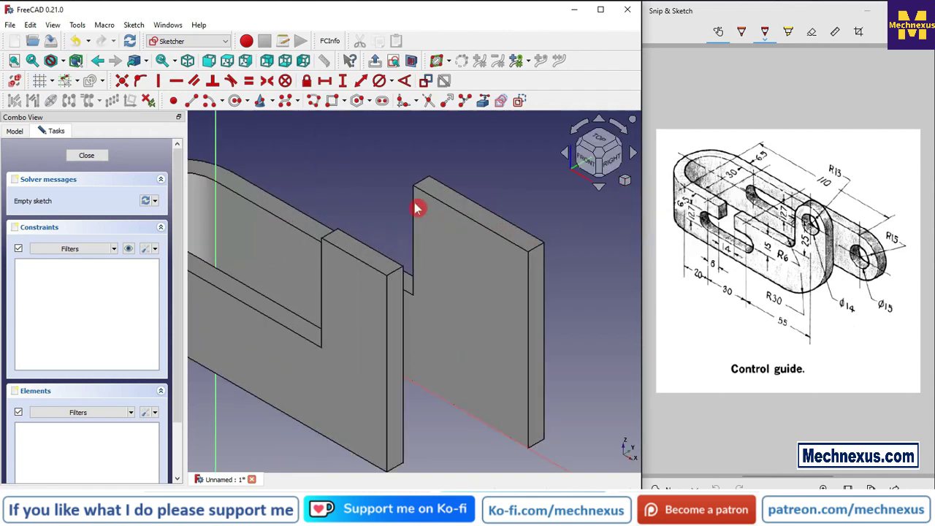
Project the top edge and both vertical side edges of the longer arm's raised end as external geometry
left_click(483, 100)
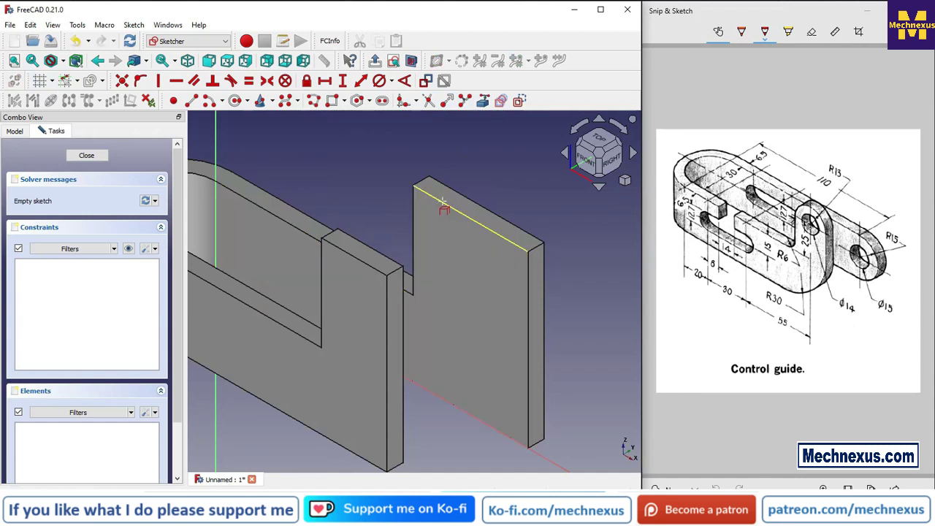
left_click(440, 201)
left_click(528, 307)
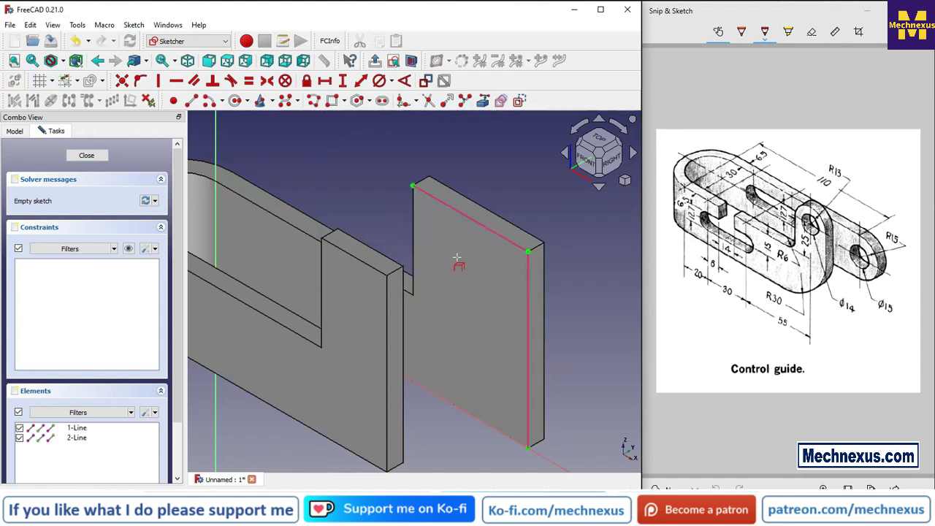
left_click(413, 226)
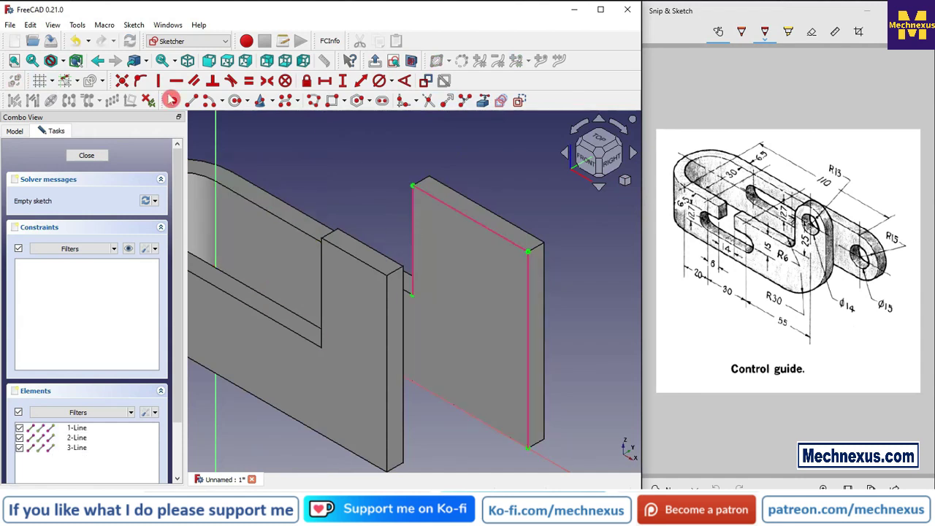
Draw a rectangle from the raised end's inner top corner down to the arm's projected end edge
left_click(333, 103)
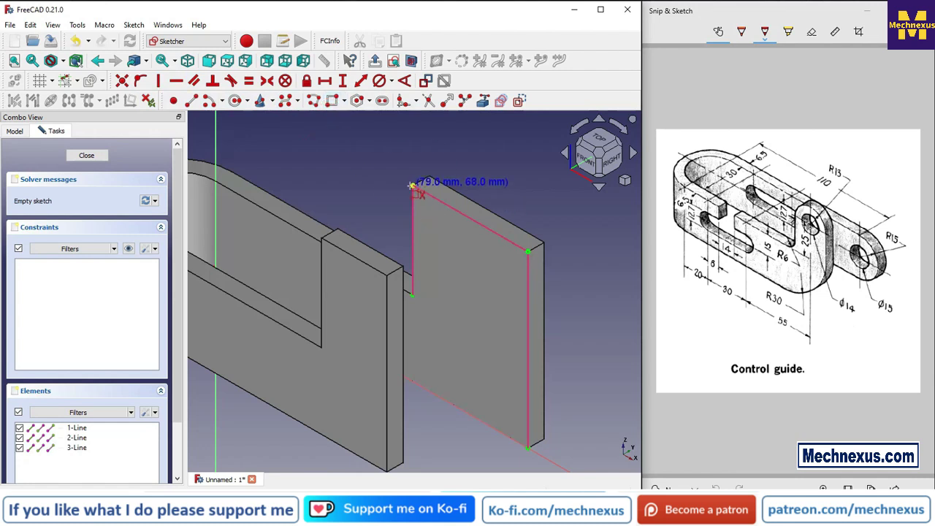
left_click(413, 185)
left_click(528, 311)
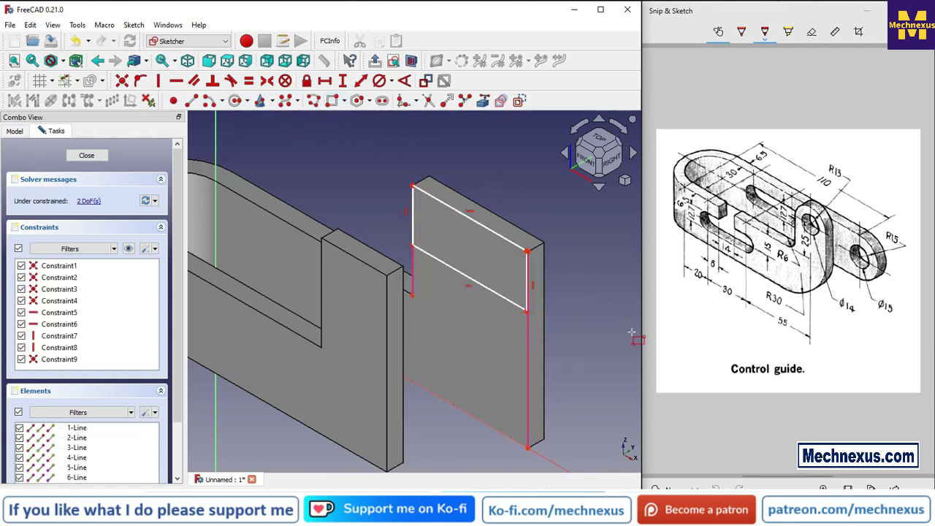
right_click(600, 318)
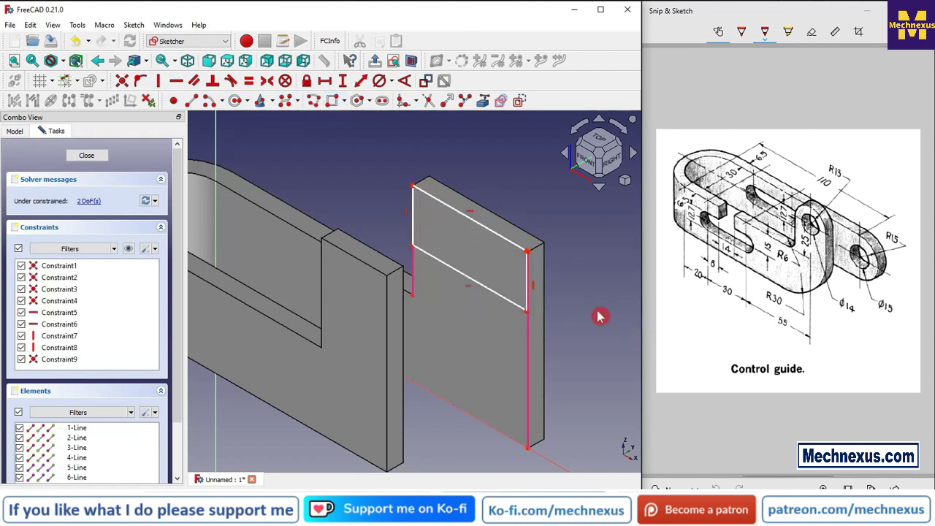
Constrain the rectangle's lower edge onto the notch's bottom corner and its outer side onto the arm's upper end corner
left_click(446, 269)
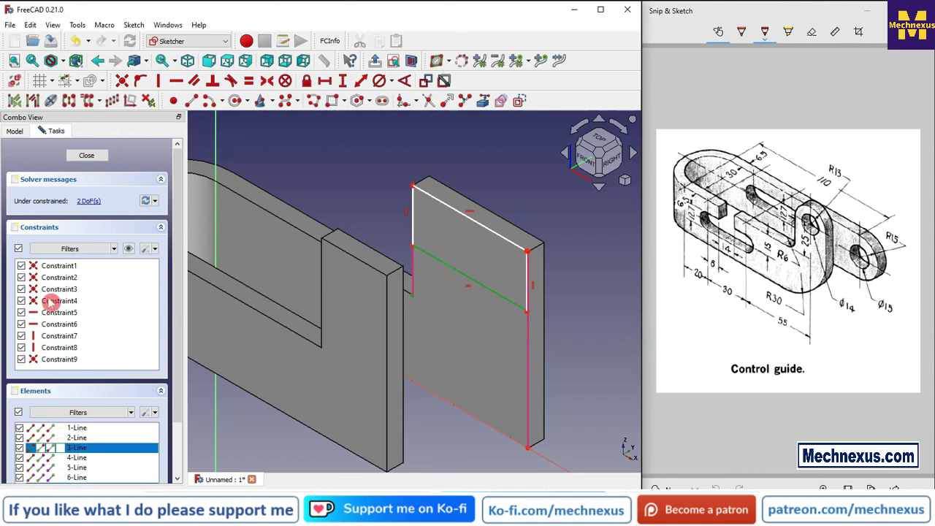
left_click(142, 82)
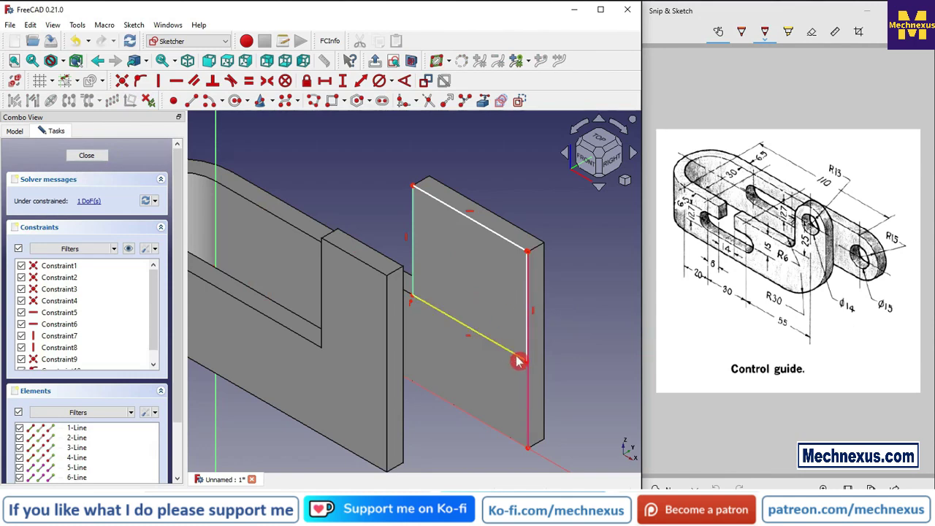
left_click_drag(519, 358, 477, 338)
left_click(486, 276)
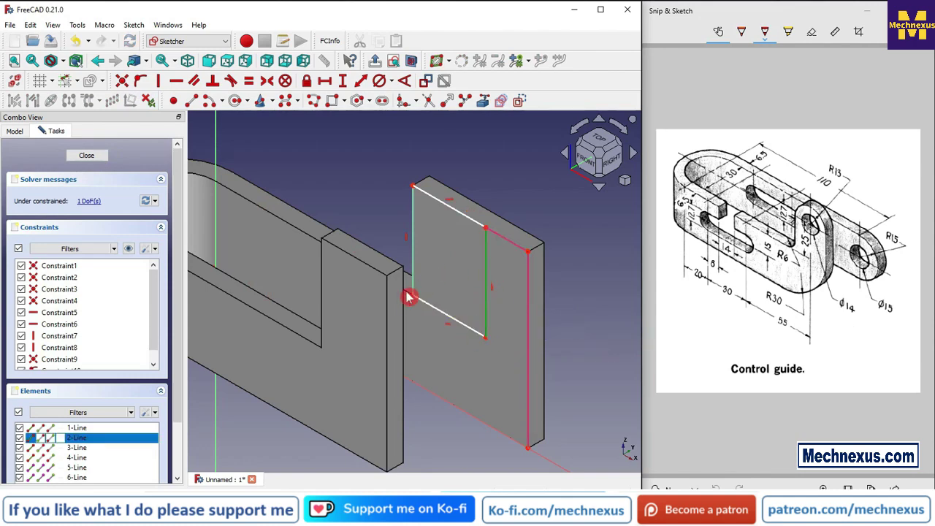
left_click(528, 253)
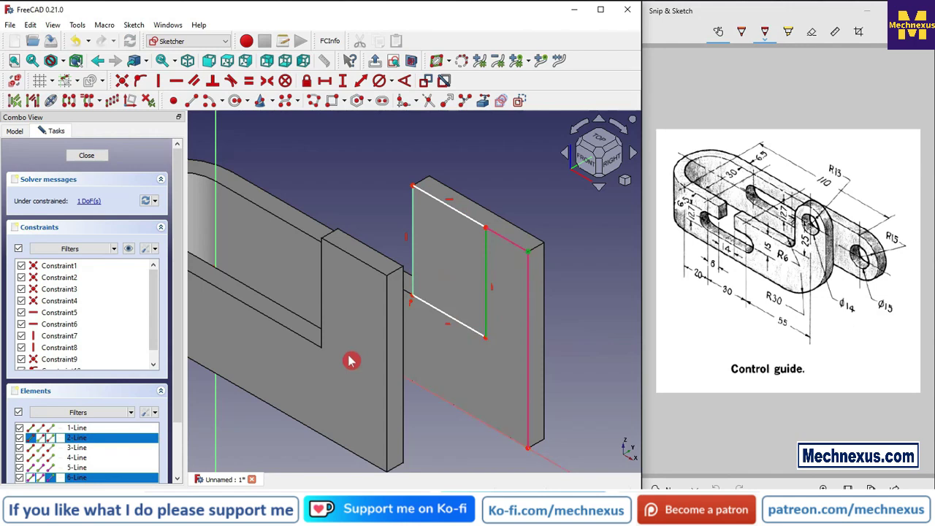
left_click(140, 81)
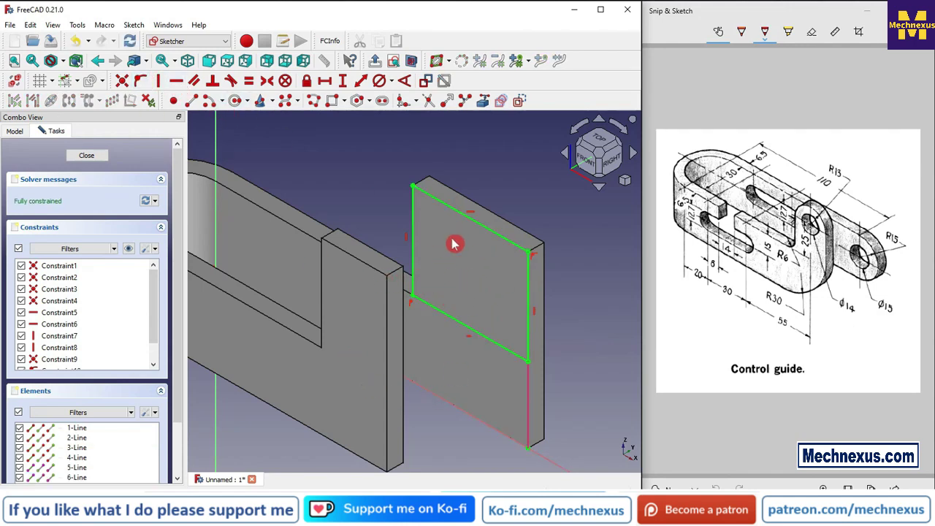
Close the sketch and pocket the rectangle on the longer arm with the Through all type
left_click(88, 155)
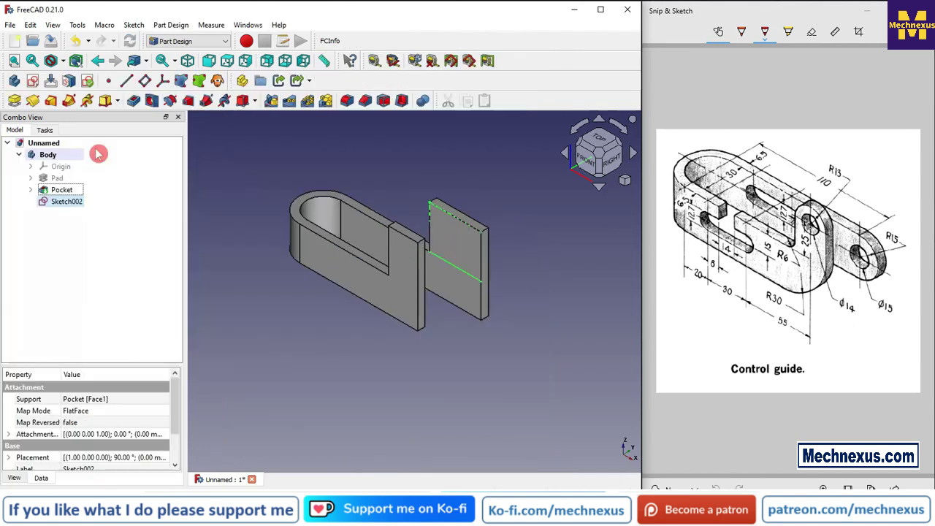
left_click(135, 105)
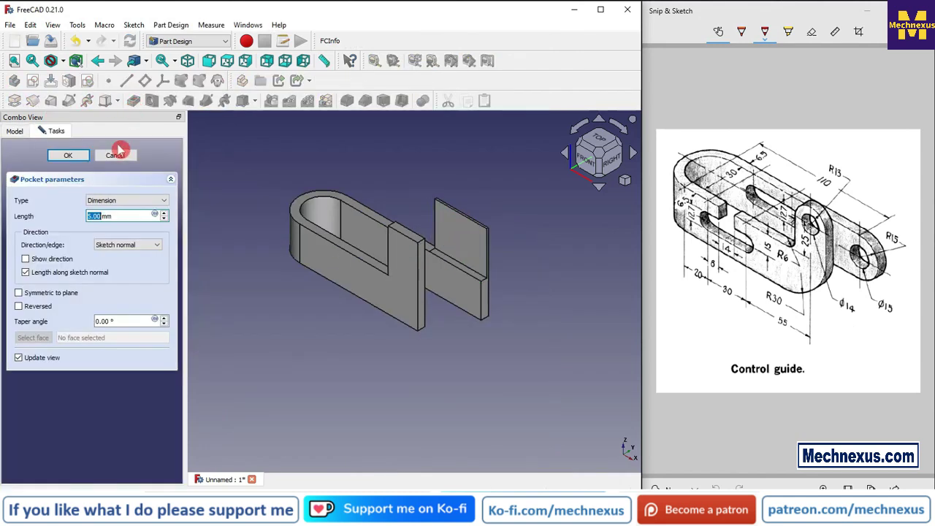
left_click(107, 201)
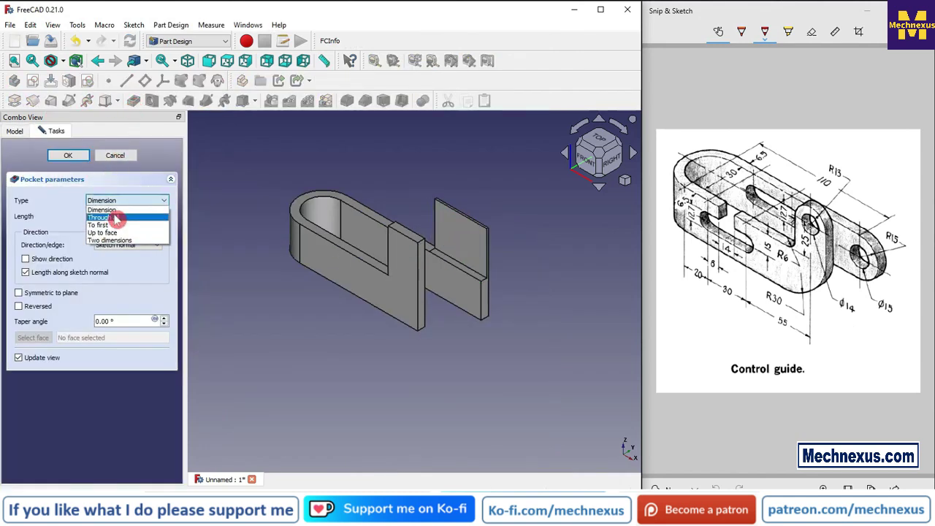
left_click(115, 217)
left_click(73, 157)
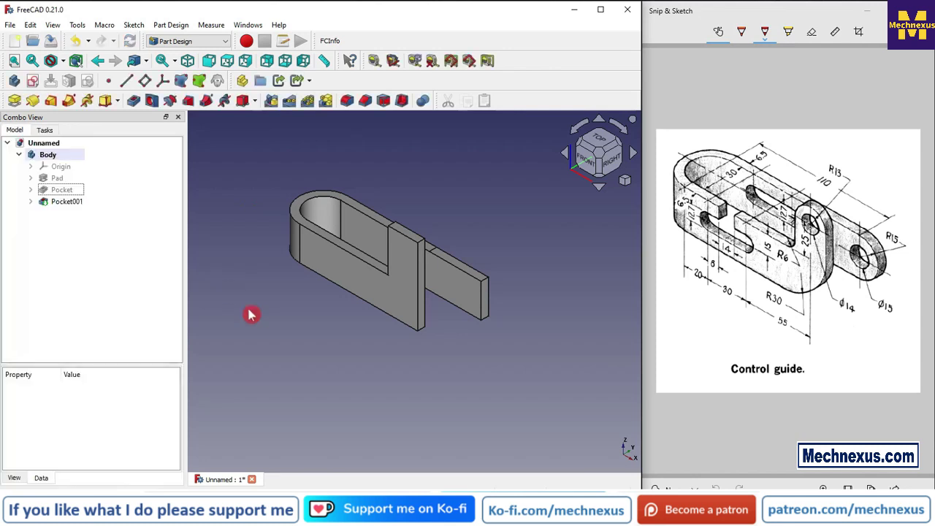
Set the Refine property of the longer arm's pocket to true to remove the leftover seam edge
scroll(455, 261, "down", 3)
scroll(454, 262, "up", 3)
scroll(454, 261, "up", 2)
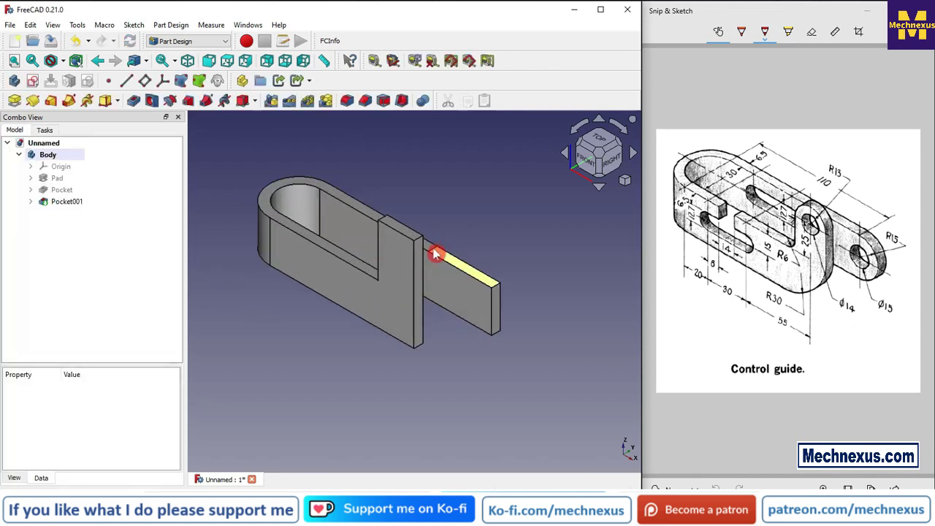
scroll(431, 256, "up", 4)
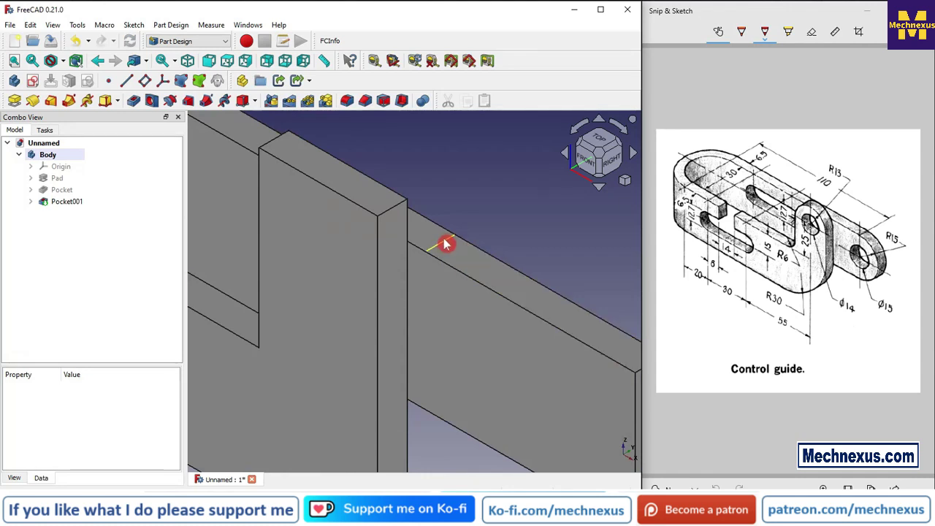
left_click(69, 201)
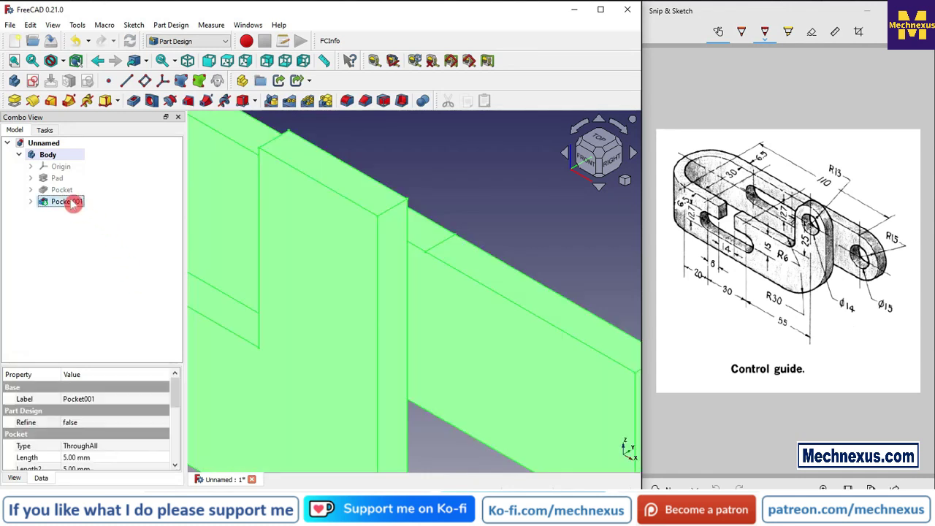
left_click(69, 424)
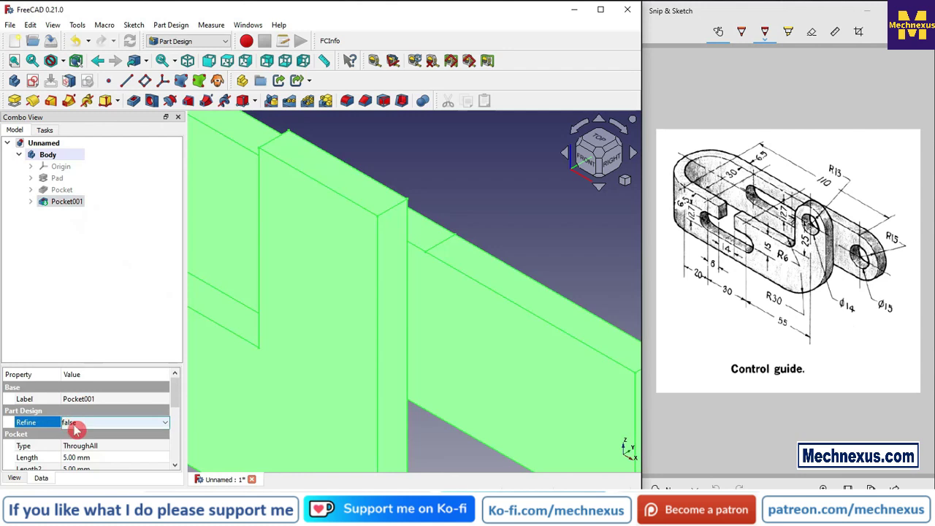
left_click(70, 424)
left_click(77, 440)
left_click(467, 207)
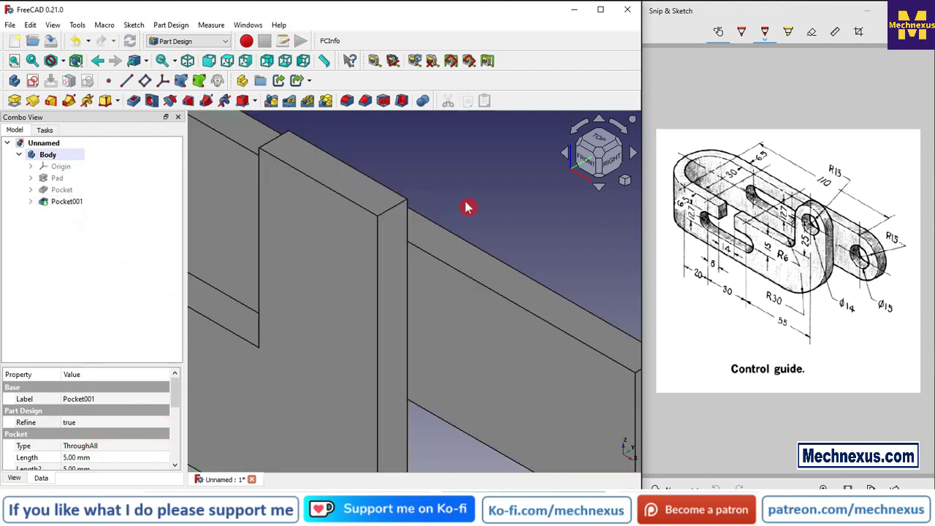
Fillet the upper and lower edges at the longer arm's free end with a 14.99 mm radius
scroll(464, 213, "down", 5)
scroll(462, 217, "down", 1)
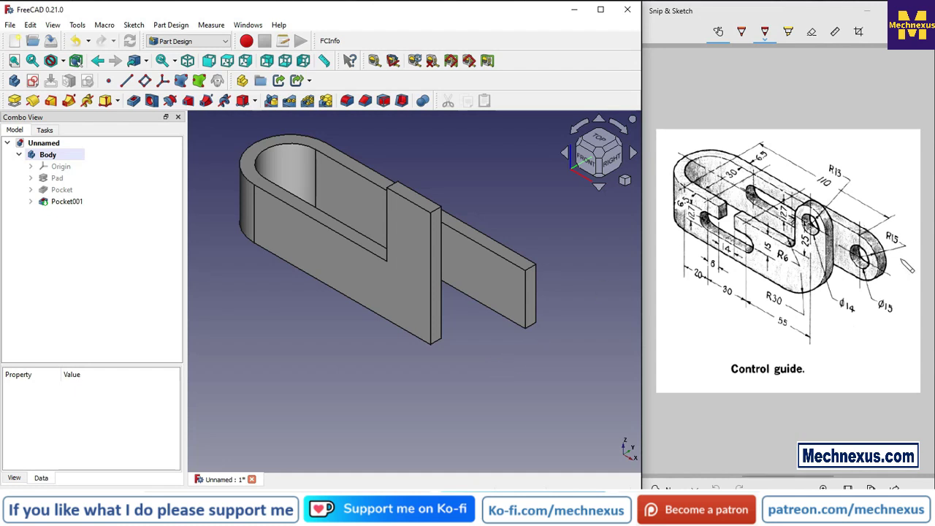
left_click(350, 104)
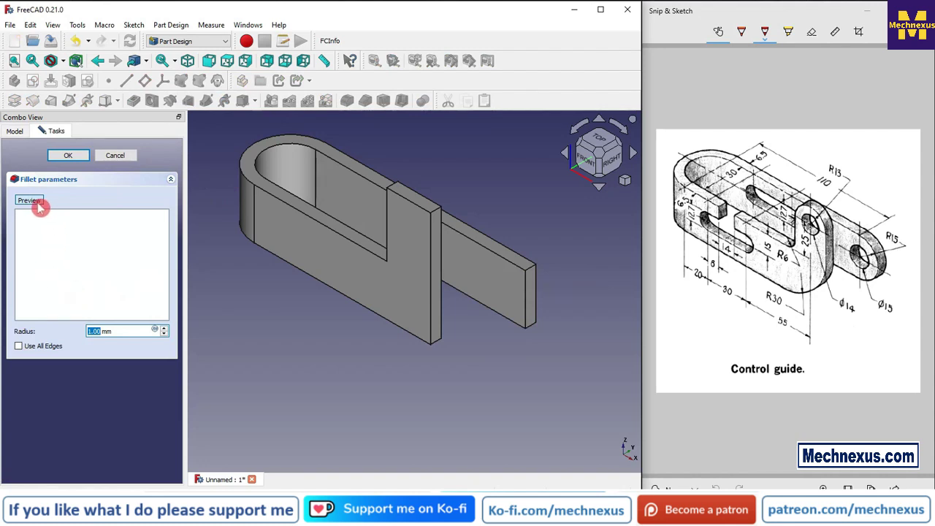
left_click(530, 271)
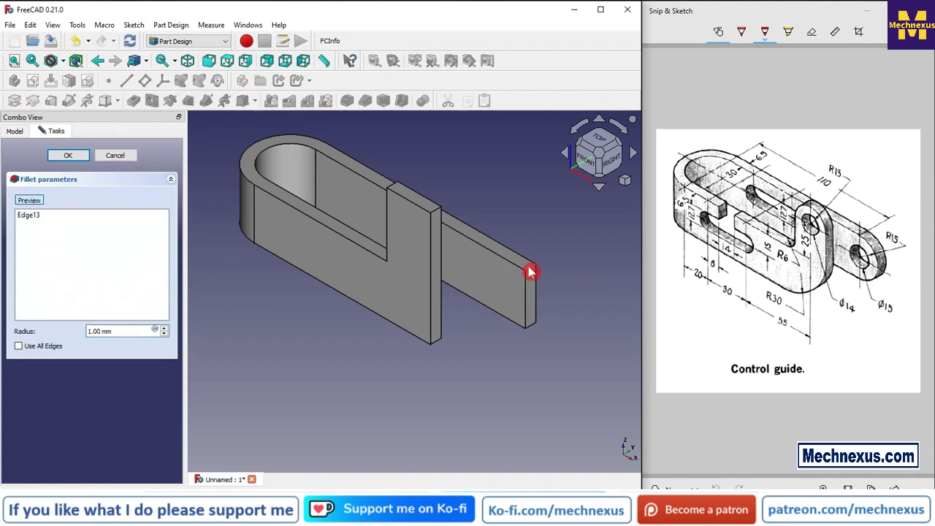
left_click(532, 327)
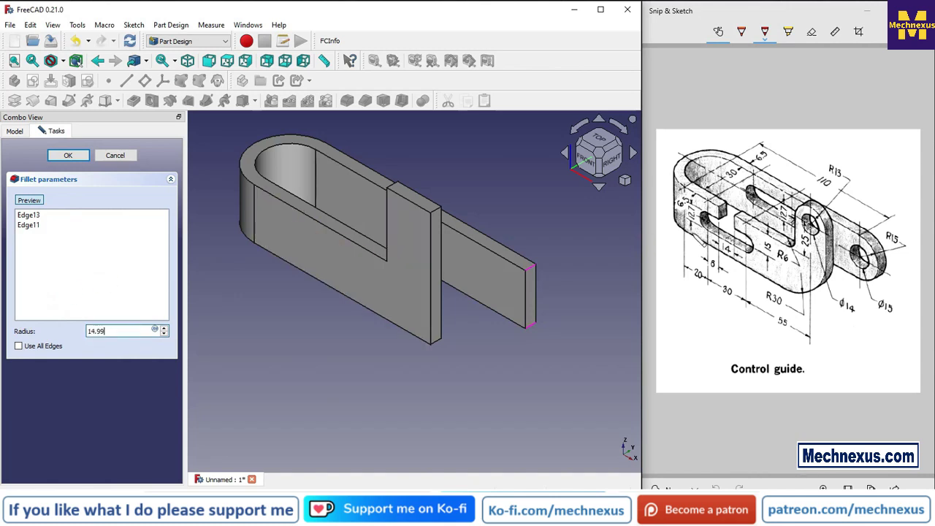
key("Return")
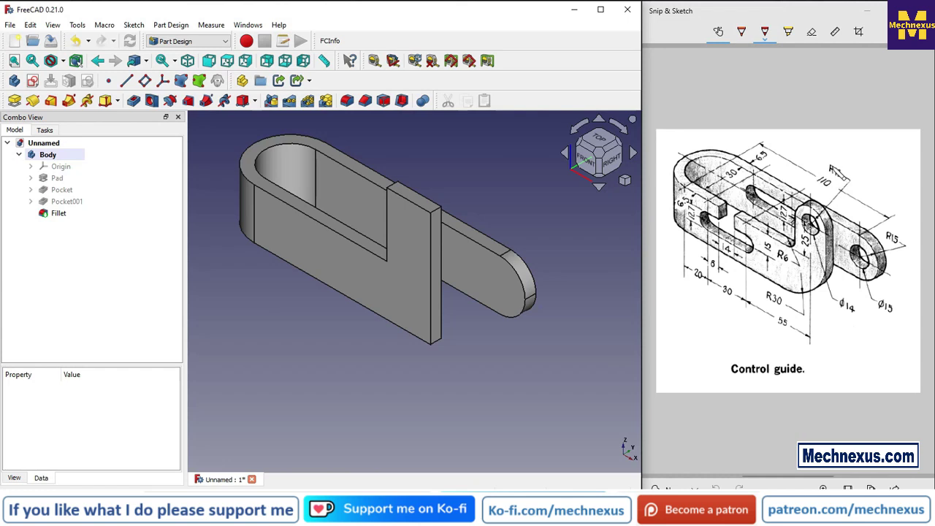
Fillet the two upper edges of the shorter arm's raised end with a 12.99 mm radius
left_click(349, 102)
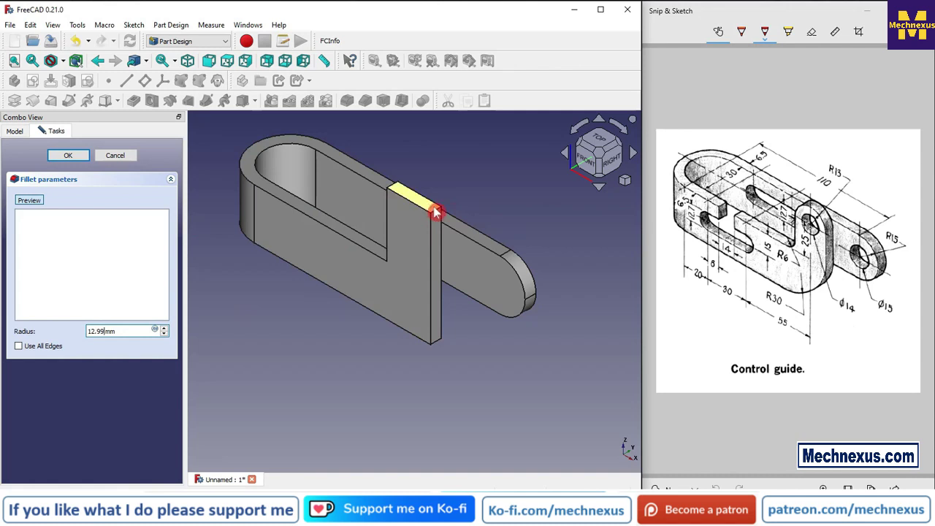
left_click(390, 192)
left_click(394, 187)
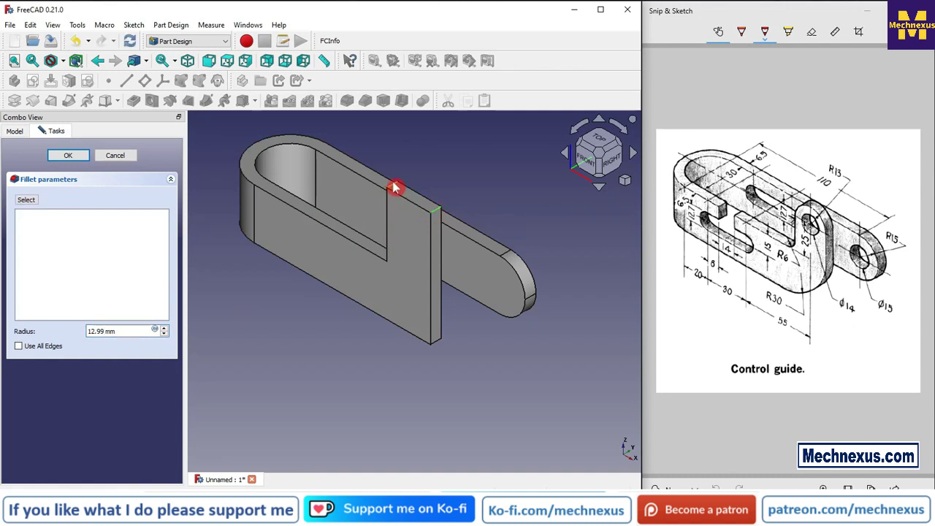
left_click(26, 199)
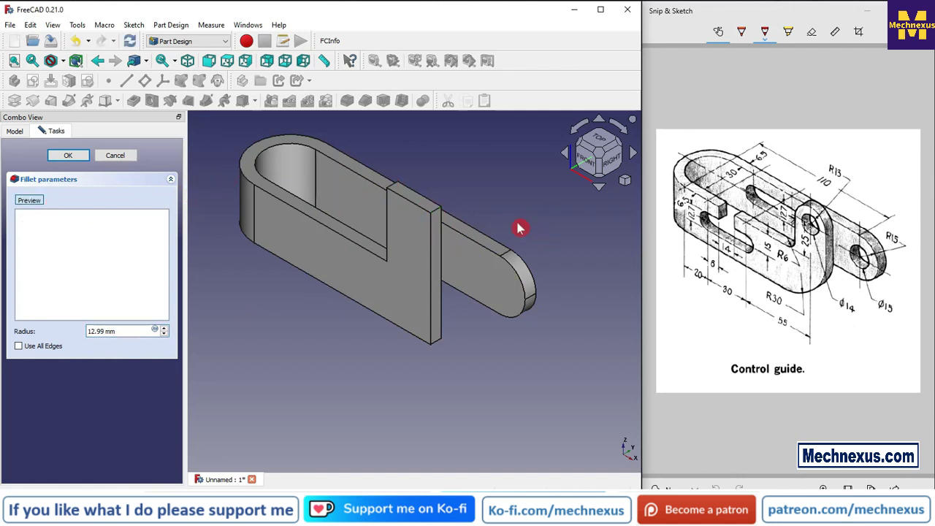
left_click(441, 214)
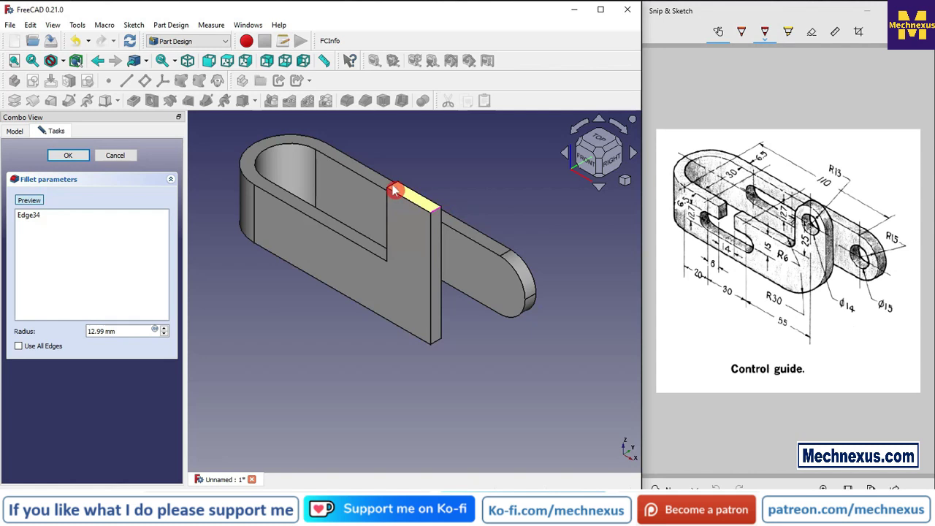
left_click(394, 189)
left_click(68, 155)
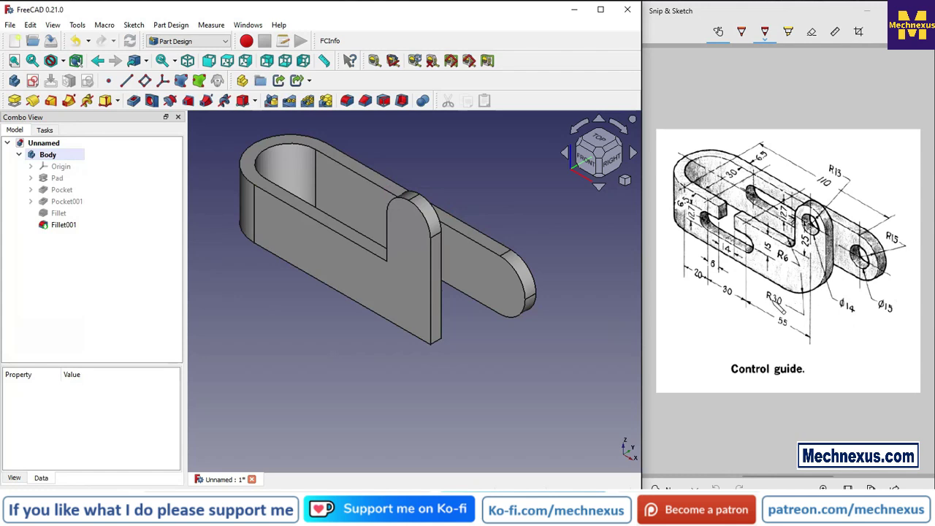
Fillet the lower edge at the shorter arm's free end with a 30 mm radius
left_click(433, 343)
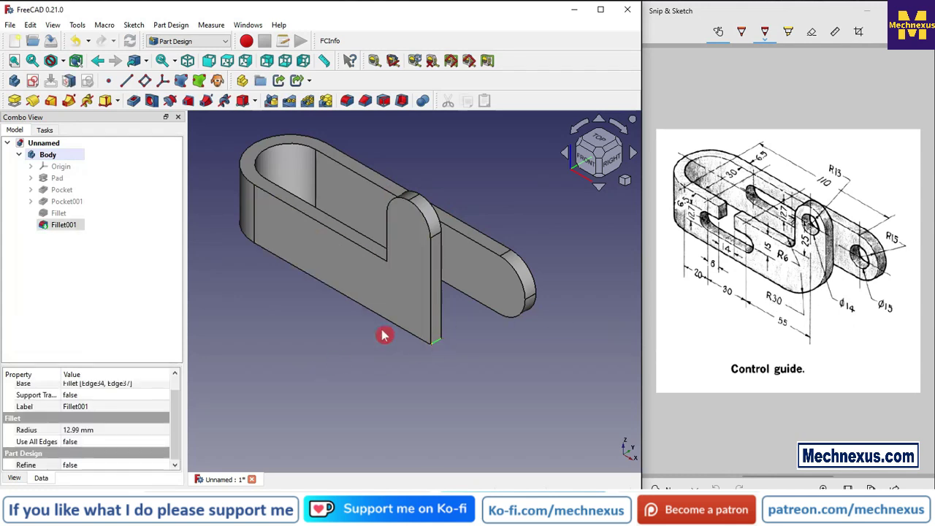
left_click(348, 102)
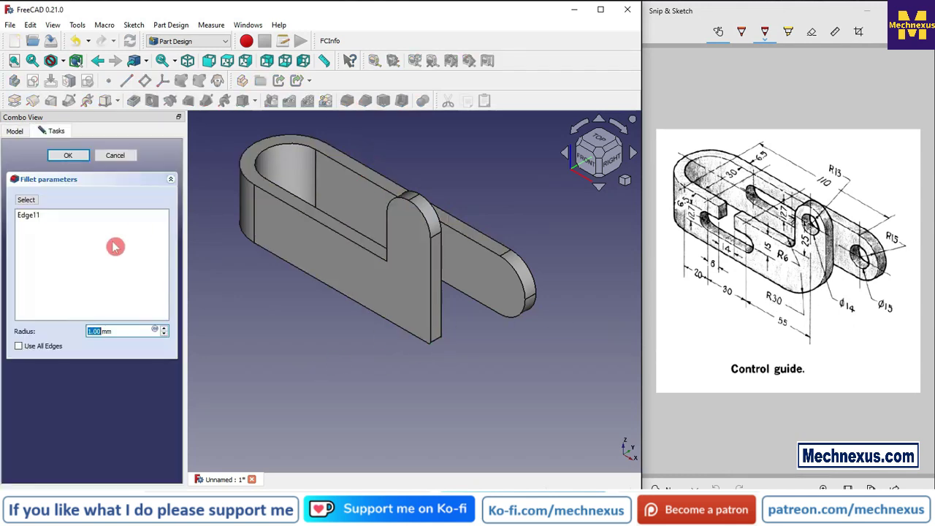
type("2")
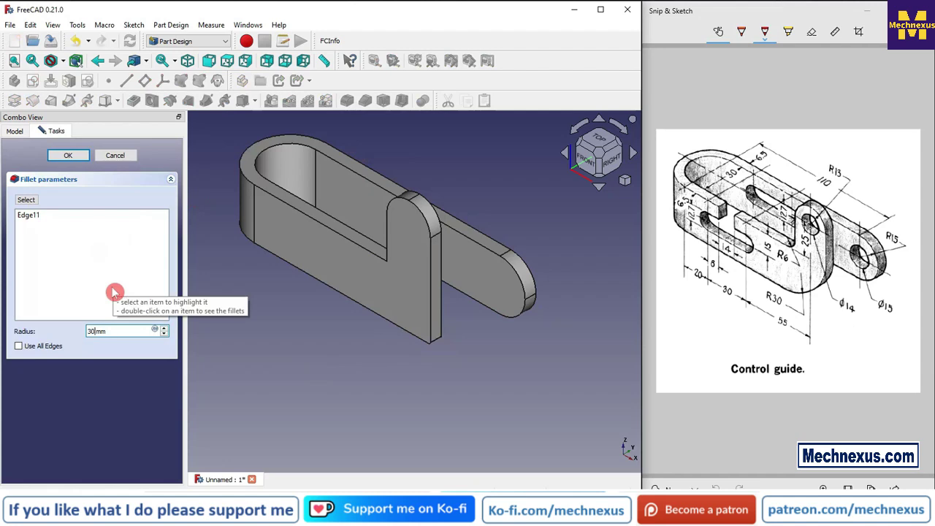
key("Return")
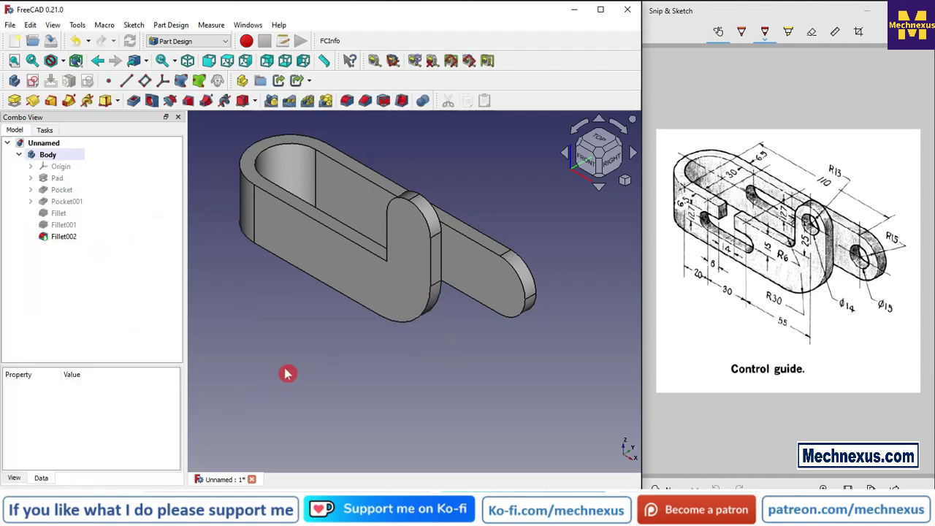
Fillet the inner corner where the shorter arm's top edge meets its raised end with a 6 mm radius
scroll(369, 370, "down", 1)
scroll(373, 244, "up", 2)
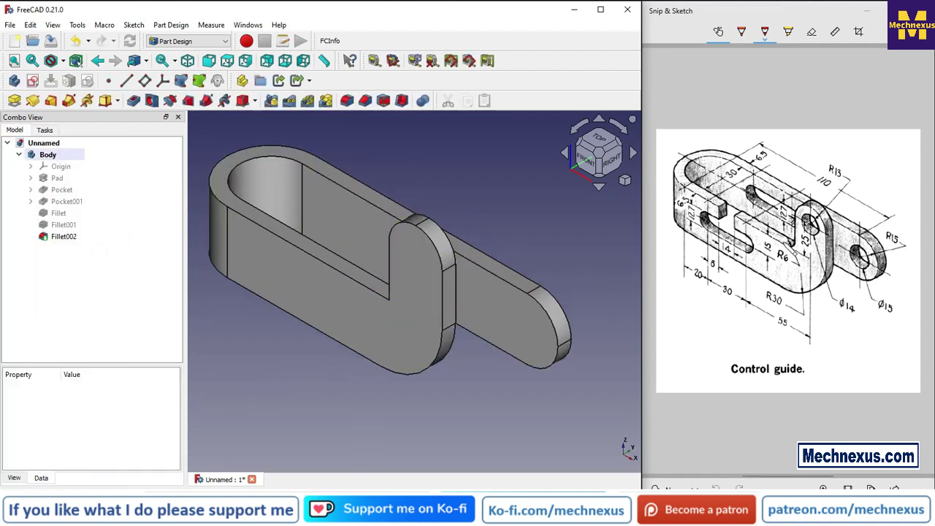
middle_click_drag(407, 288, 537, 323)
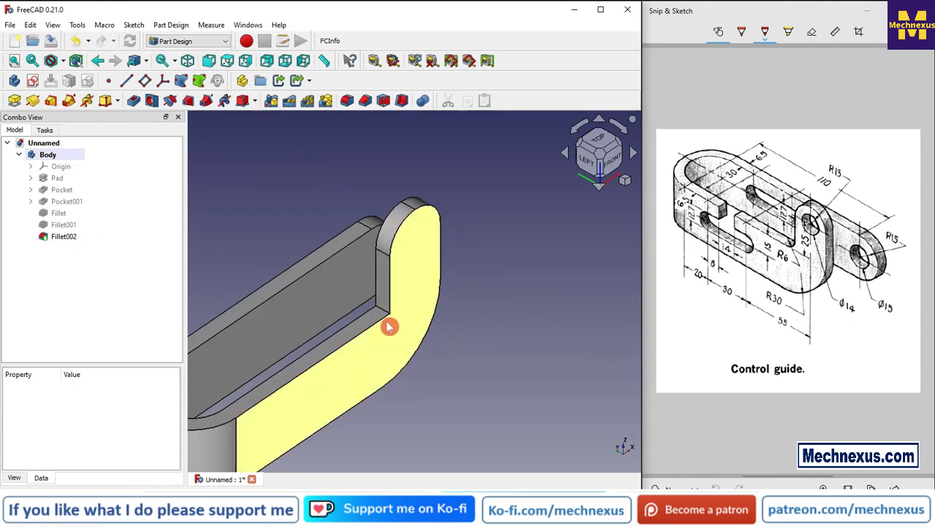
left_click(346, 101)
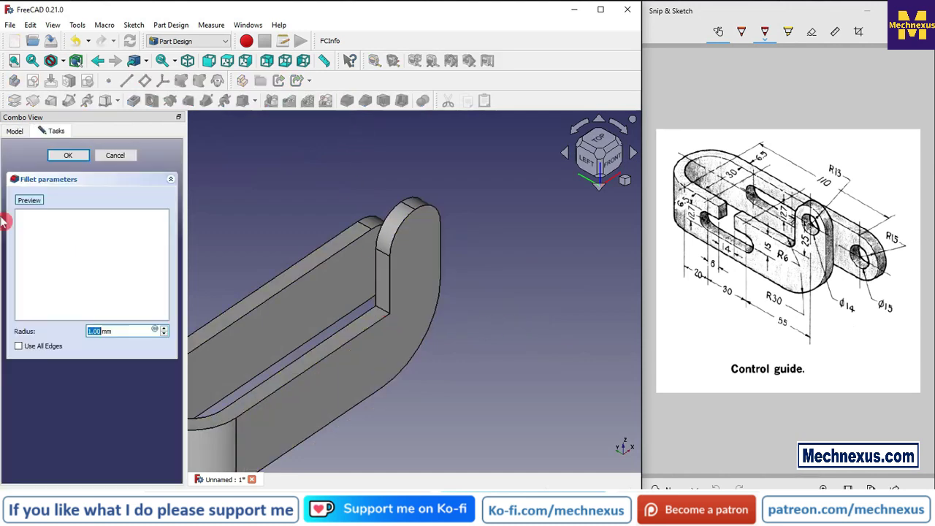
left_click(388, 316)
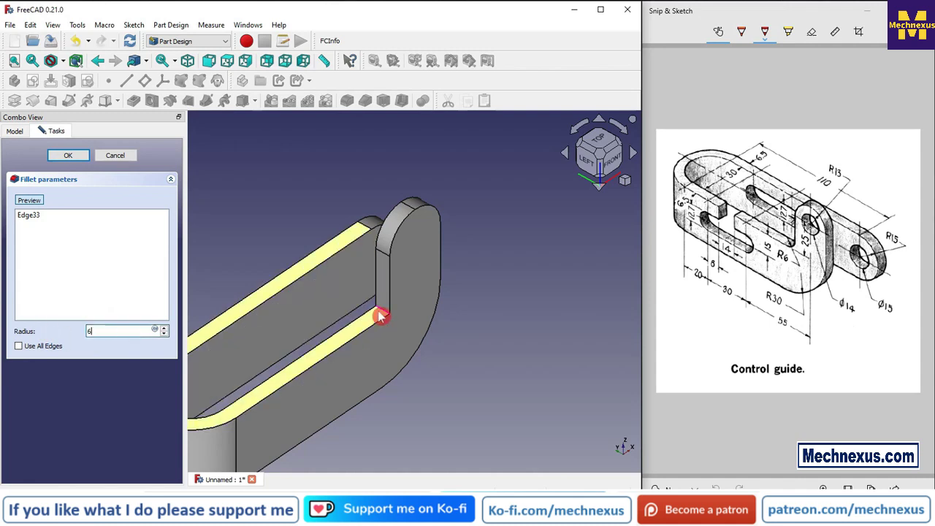
key("Return")
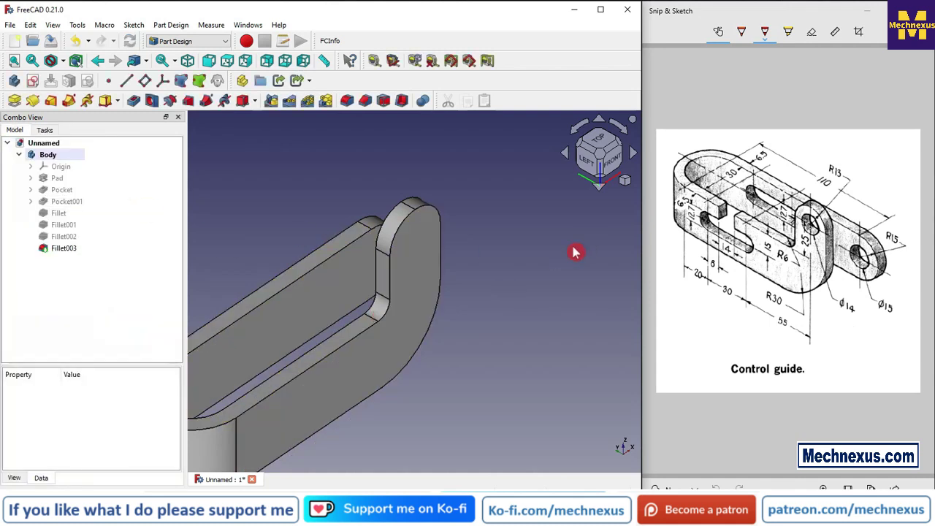
Start a sketch on the longer arm's inner face and import the rounded end's arc as external geometry
left_click(626, 184)
left_click(647, 215)
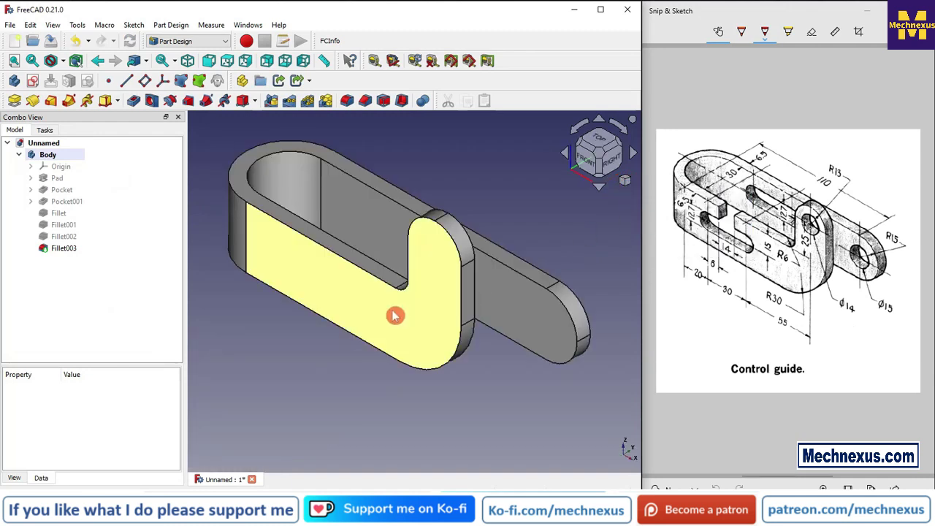
scroll(395, 315, "down", 3)
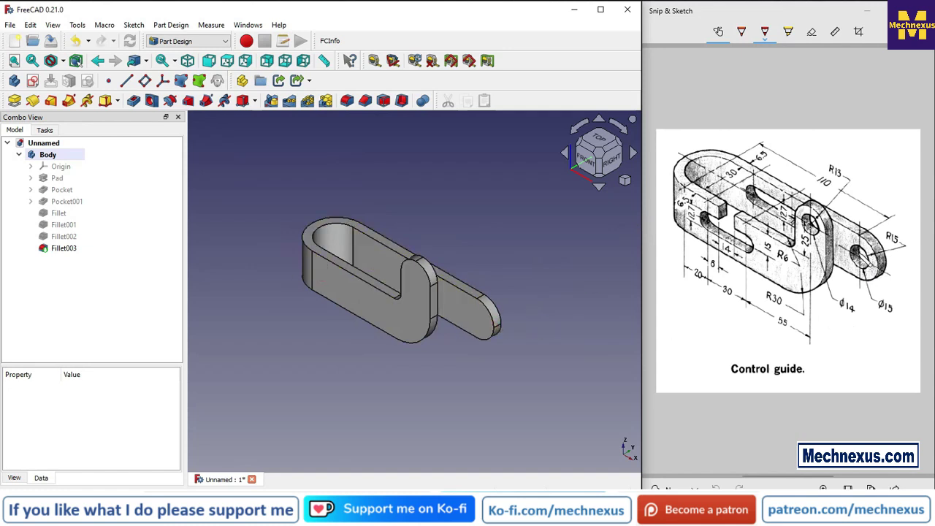
left_click(442, 315)
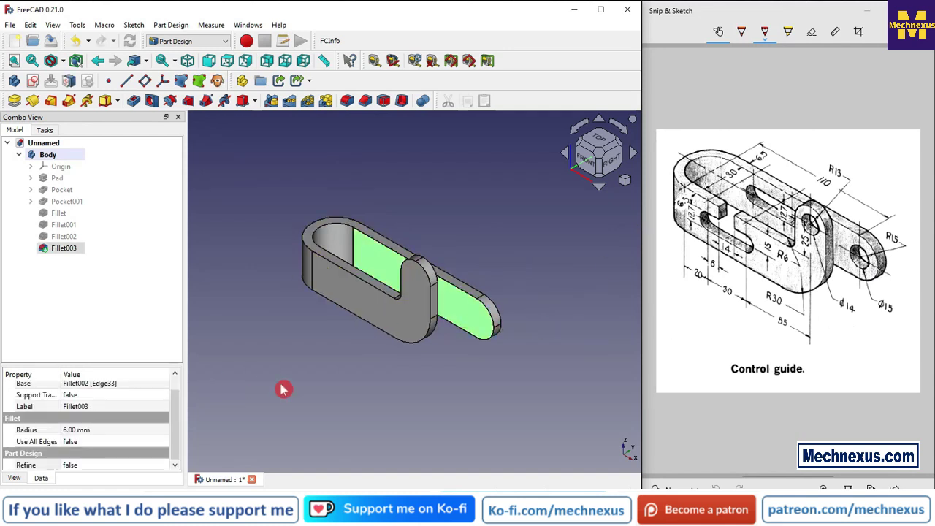
left_click(32, 80)
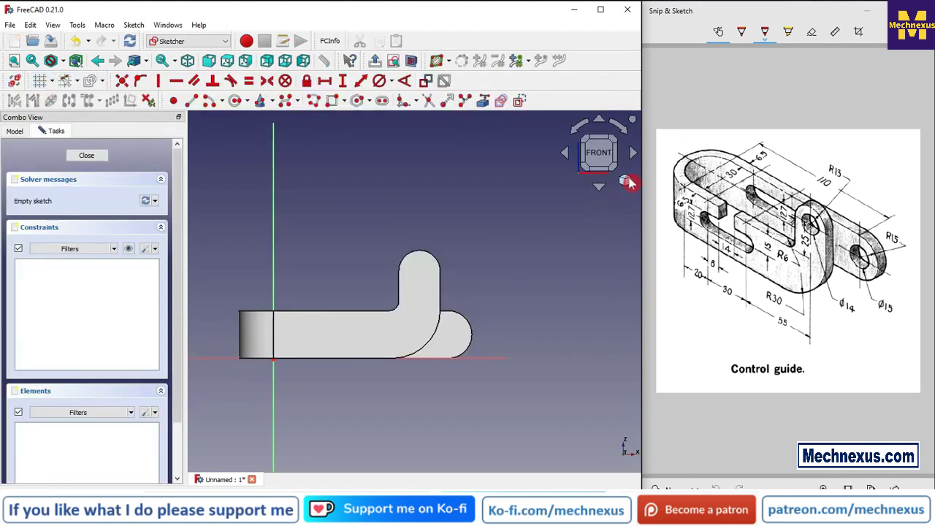
left_click(626, 181)
left_click(658, 212)
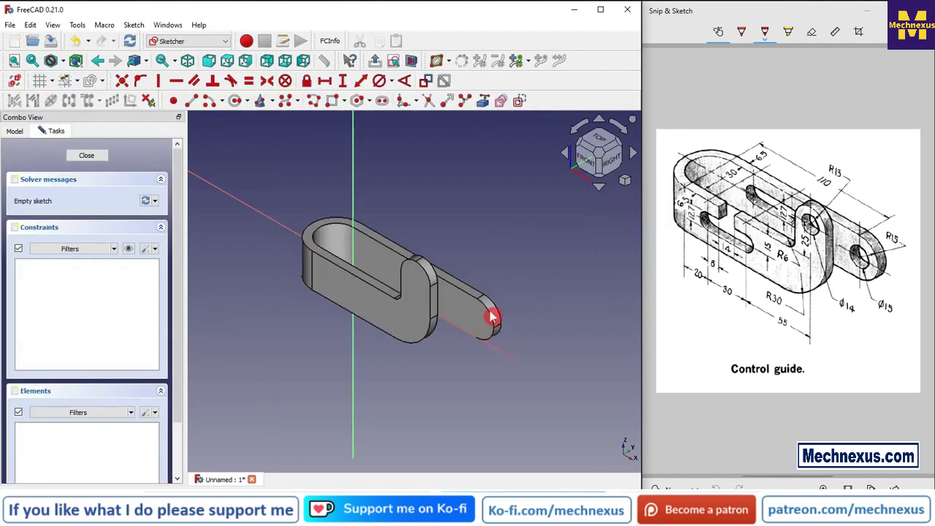
left_click(486, 102)
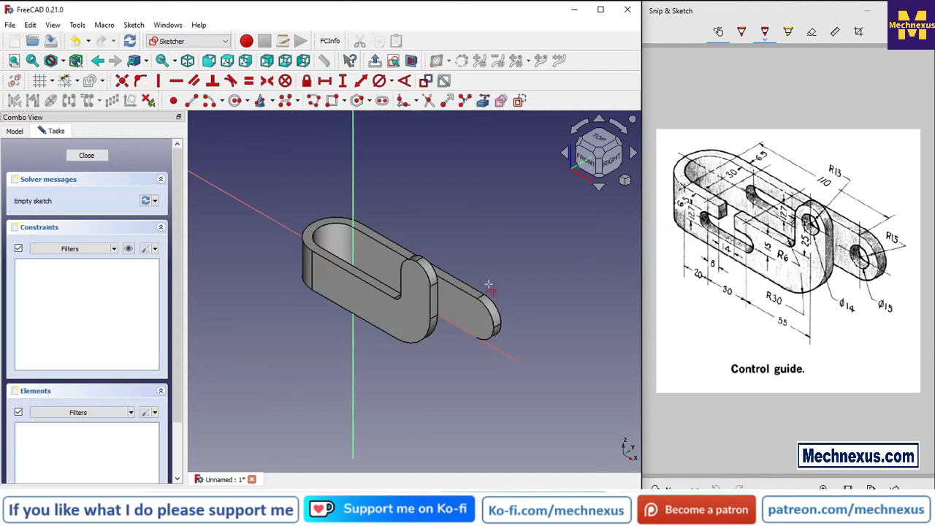
left_click(489, 313)
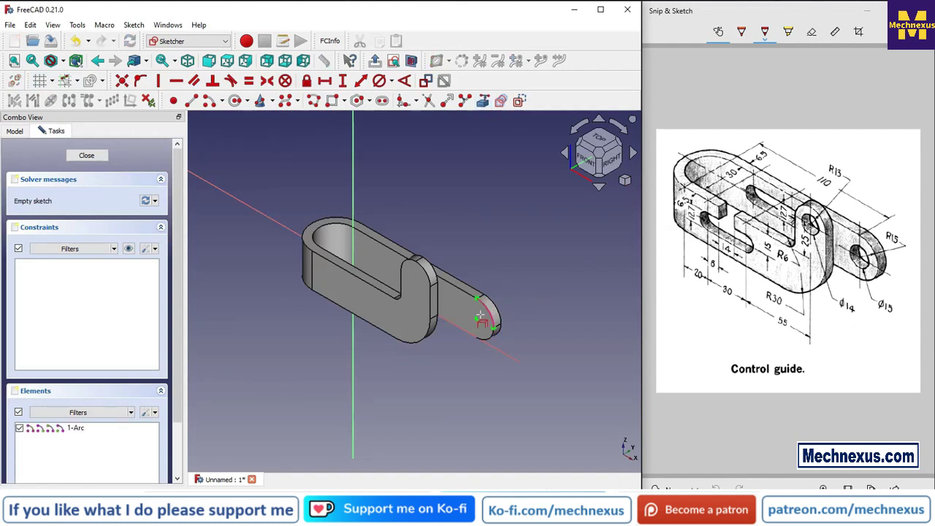
Draw a circle centred on the imported arc's centre and undo its automatic tangency to the arc
scroll(480, 316, "up", 3)
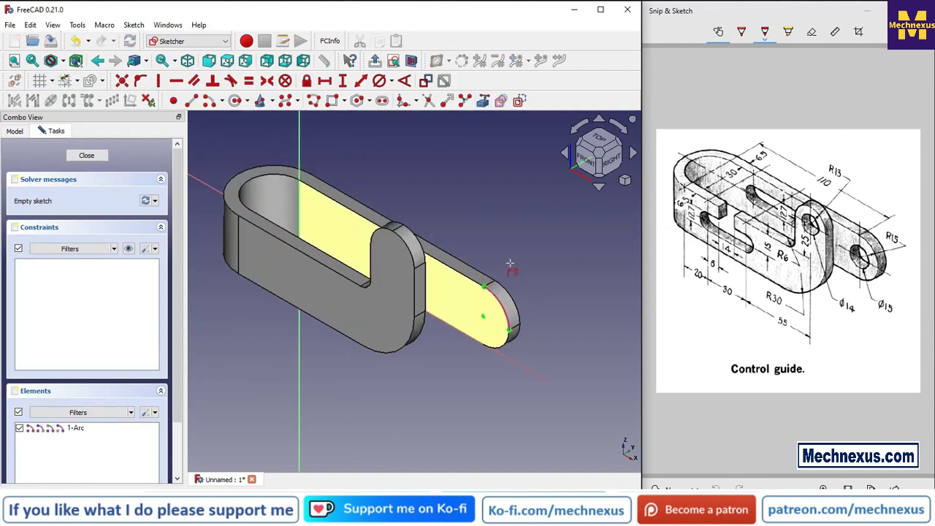
left_click(236, 102)
left_click(483, 317)
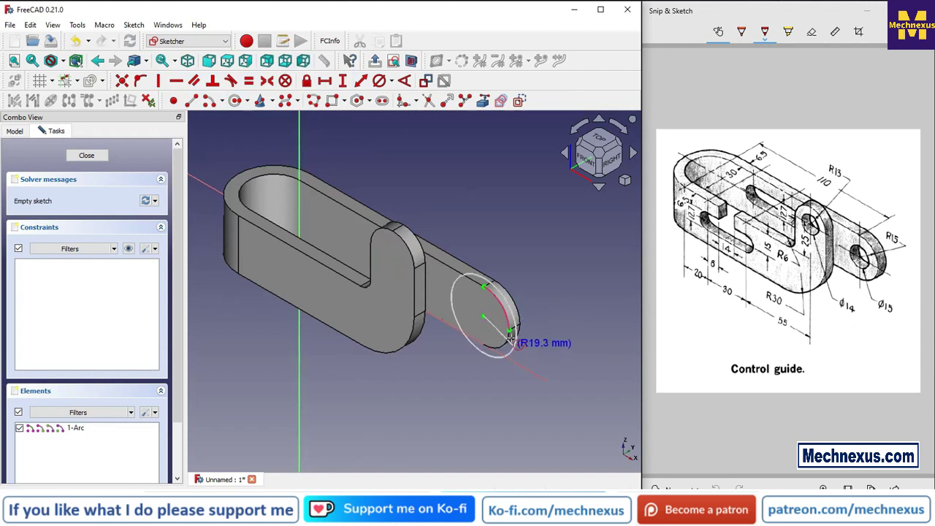
left_click(509, 330)
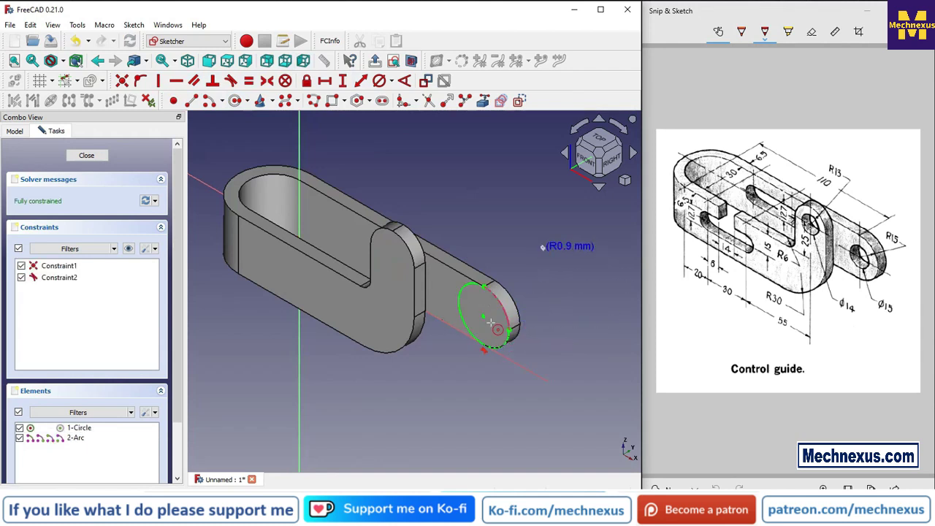
scroll(545, 242, "up", 3)
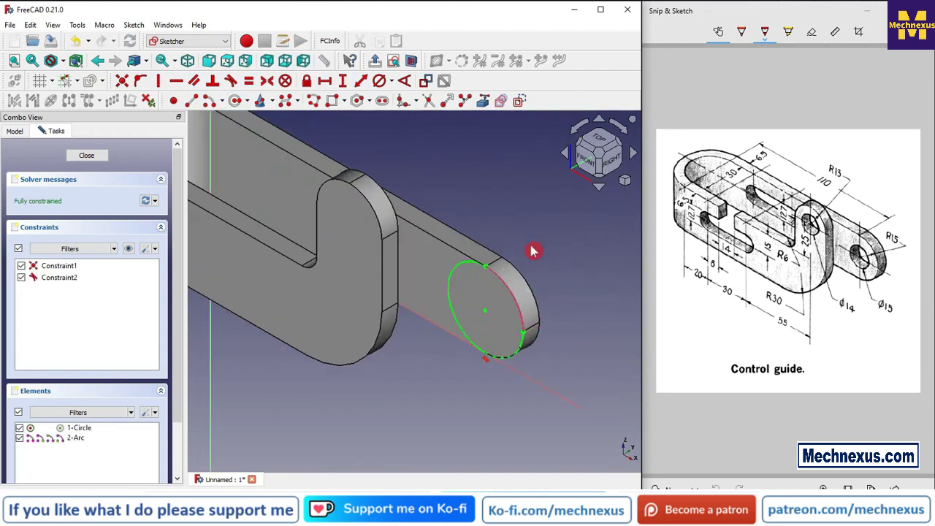
key("ctrl+z")
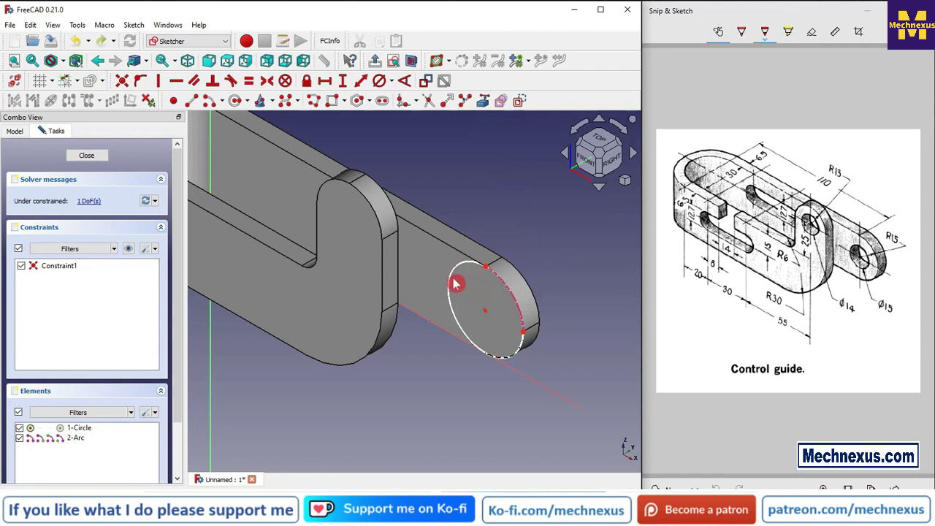
Shrink the circle inside the rounded arm end and constrain its diameter to 15 mm
mouse_move(476, 291)
left_mouse_down()
mouse_move(487, 297)
mouse_move(483, 284)
left_mouse_up()
left_click(504, 303)
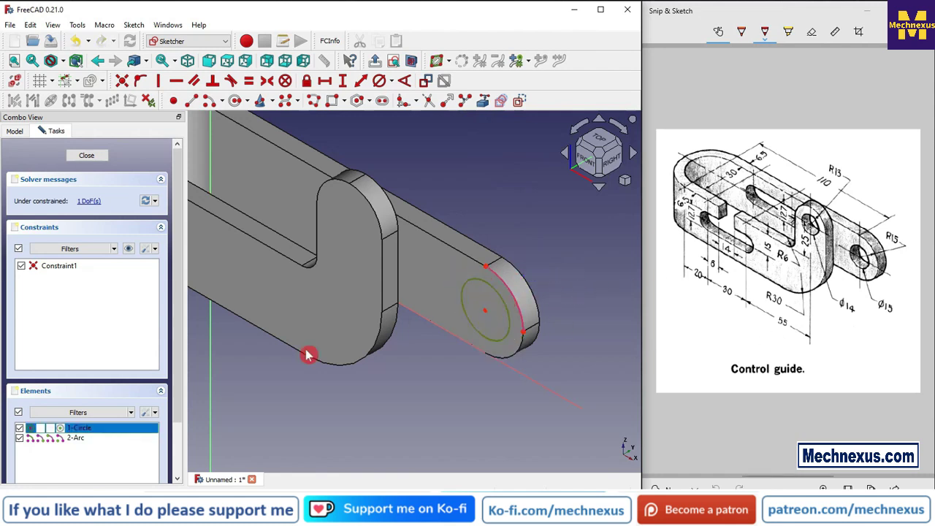
left_click(360, 100)
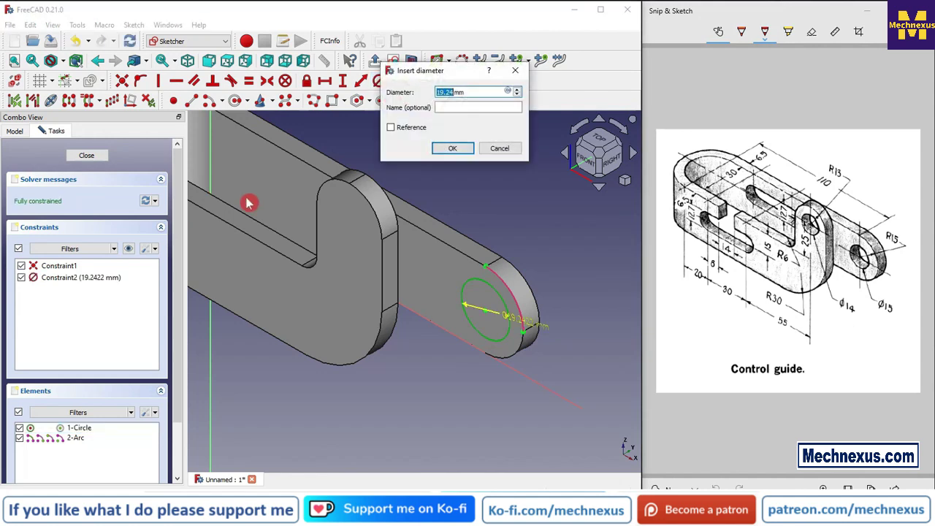
key("Return")
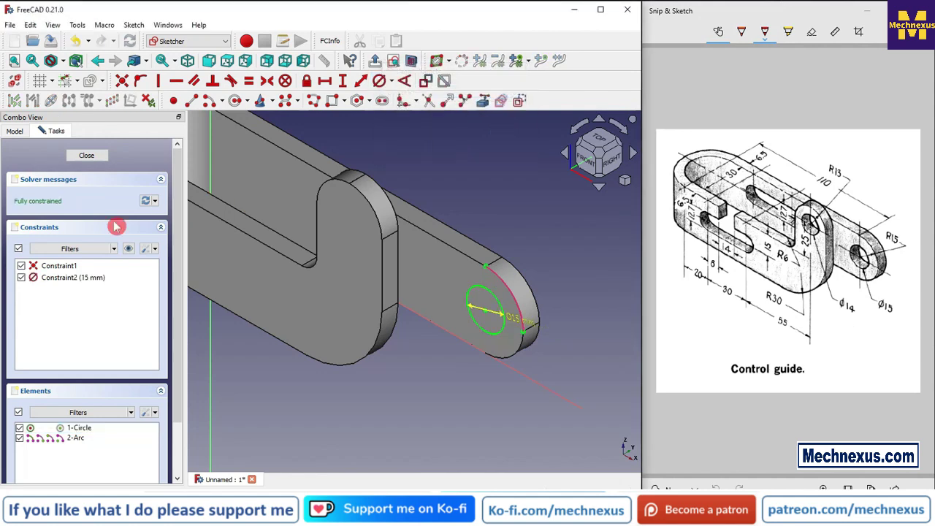
Close the sketch and pocket the circle through the longer arm with the Through all type
left_click(86, 154)
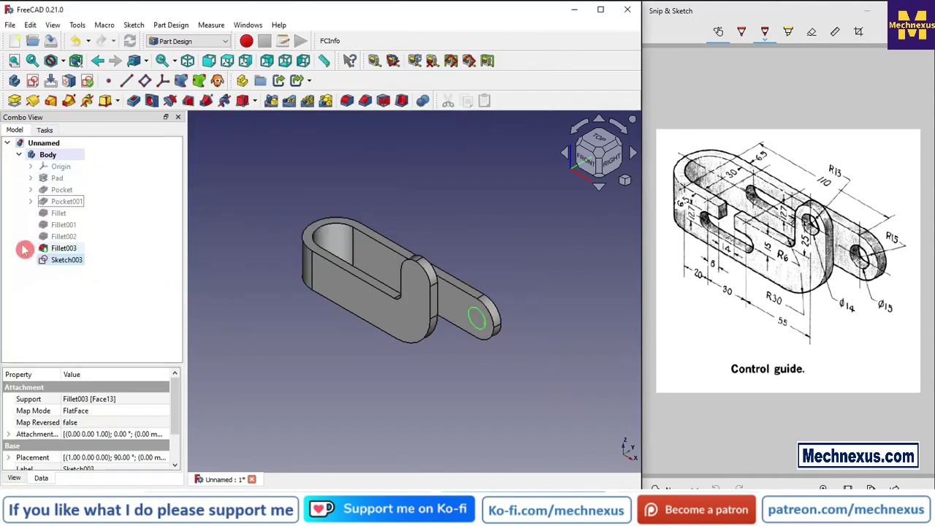
left_click(134, 101)
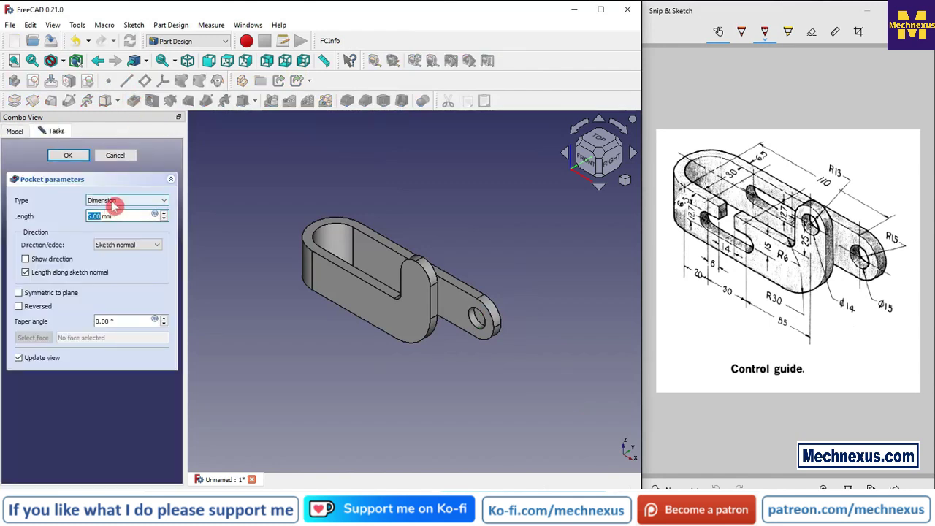
left_click(114, 201)
left_click(110, 217)
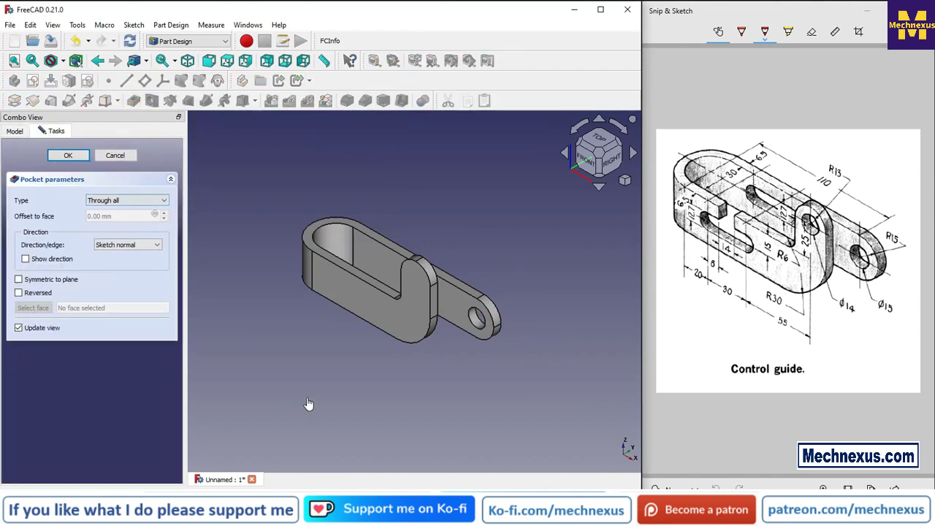
left_click(69, 156)
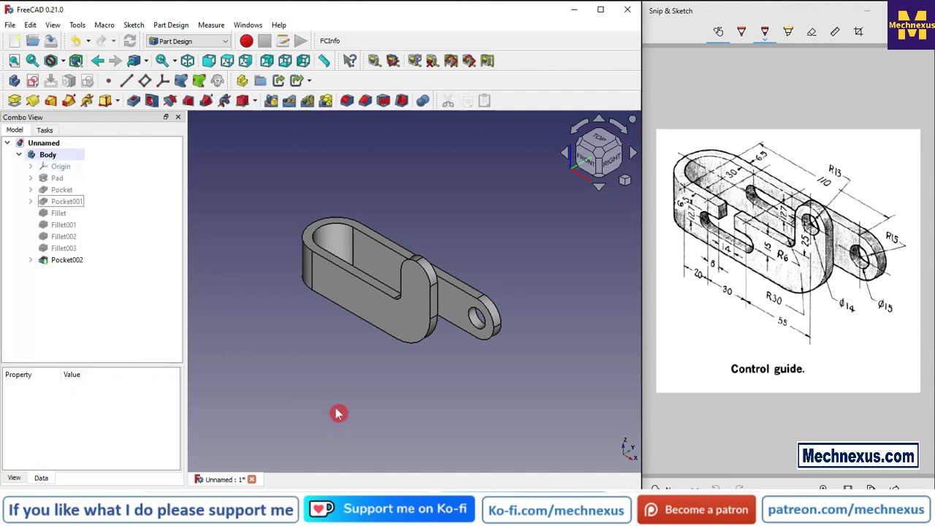
Start a sketch on the shorter arm's outer face and import the raised rounded end's arc as external geometry
scroll(442, 281, "up", 2)
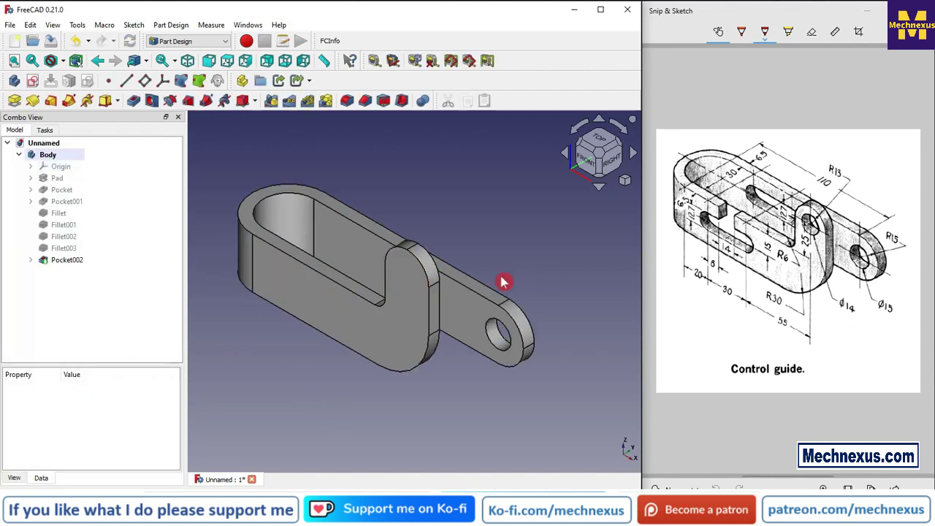
left_click(344, 326)
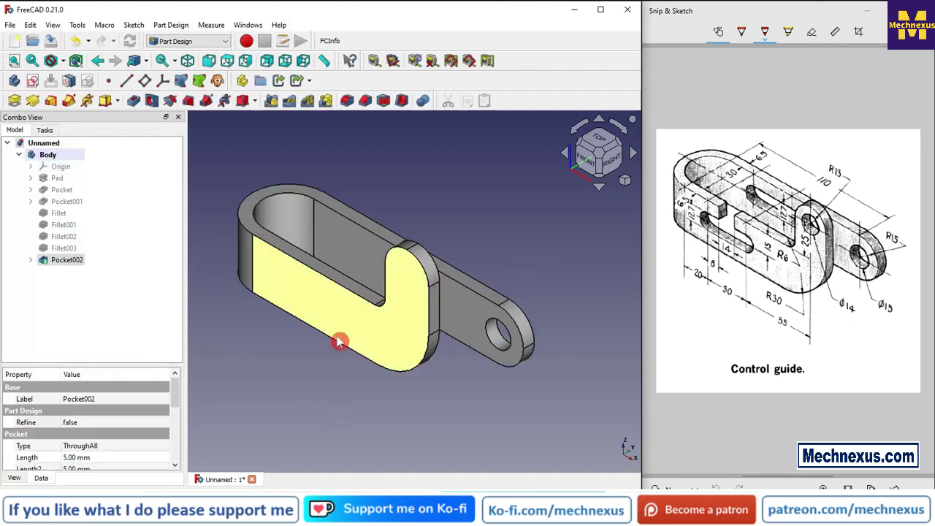
left_click(35, 81)
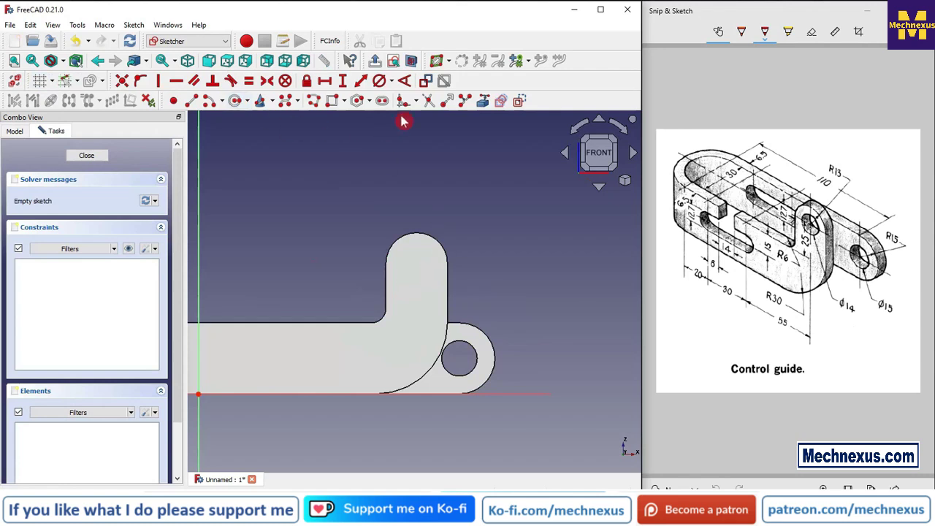
left_click(483, 101)
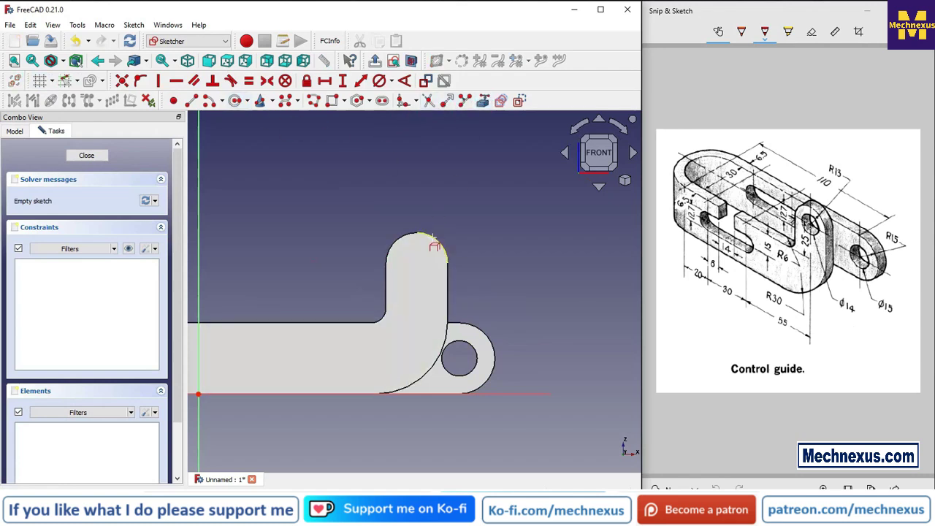
left_click(433, 239)
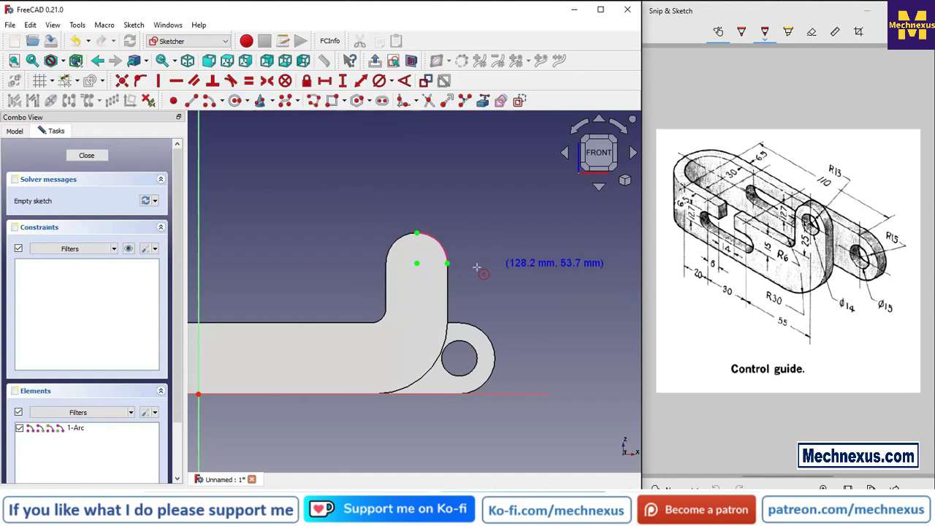
Draw a circle centred on the imported arc's centre and constrain its diameter to 14 mm
left_click(418, 263)
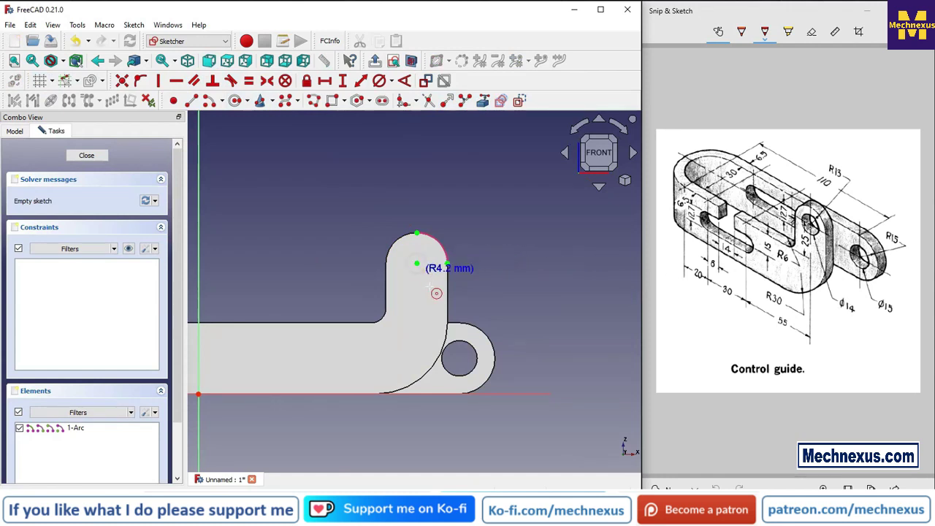
left_click(435, 278)
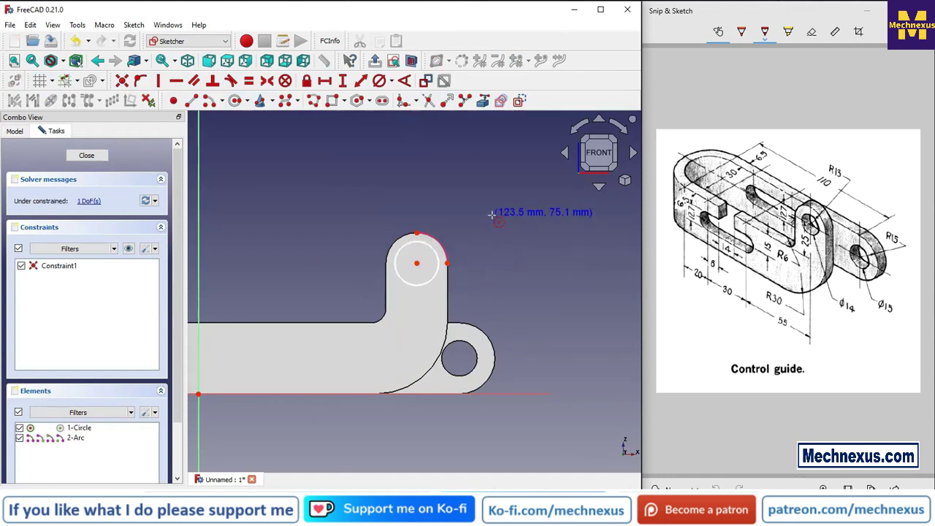
left_click(432, 254)
left_click(381, 82)
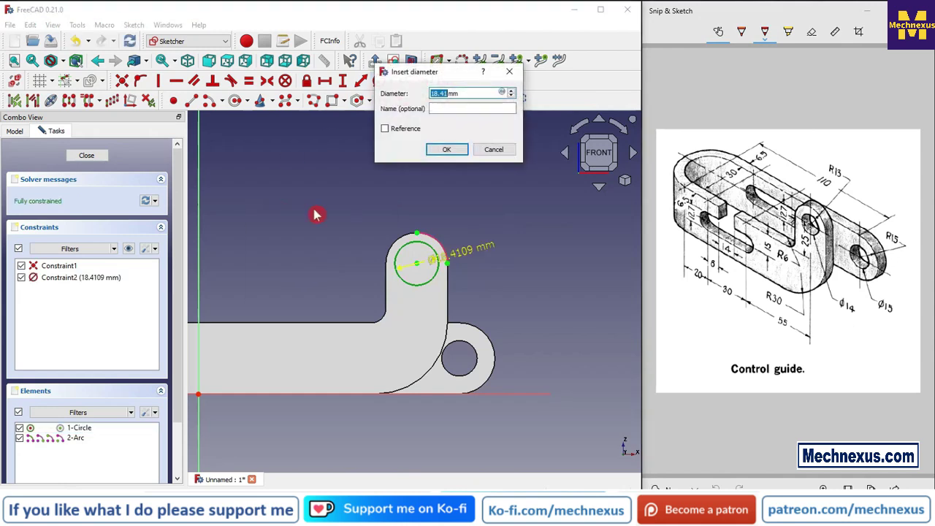
type("14")
key("Return")
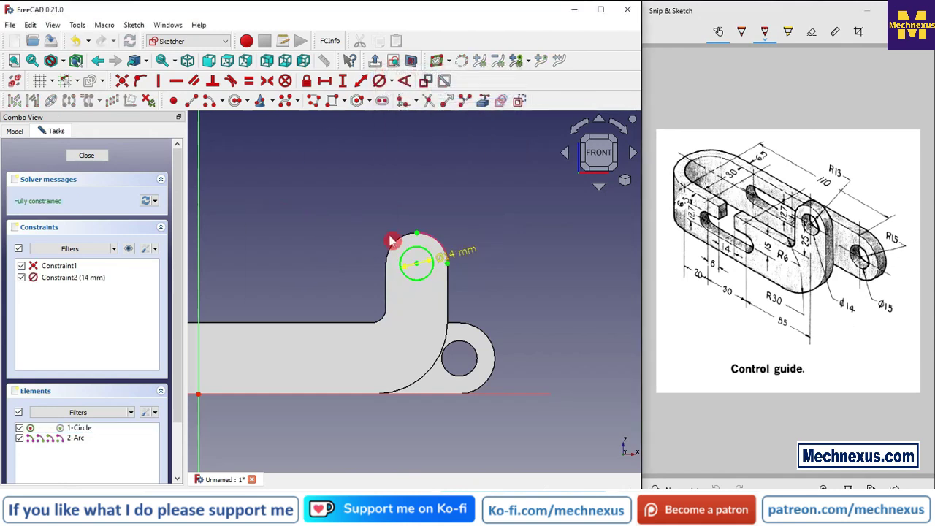
Close the sketch and pocket the 14 mm circle through the shorter arm with the Through all type
left_click(78, 155)
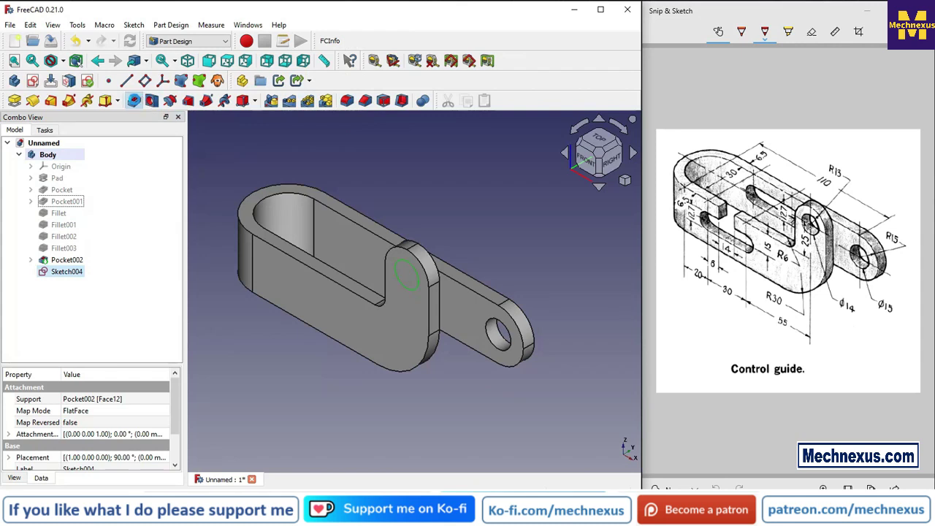
left_click(134, 100)
left_click(132, 200)
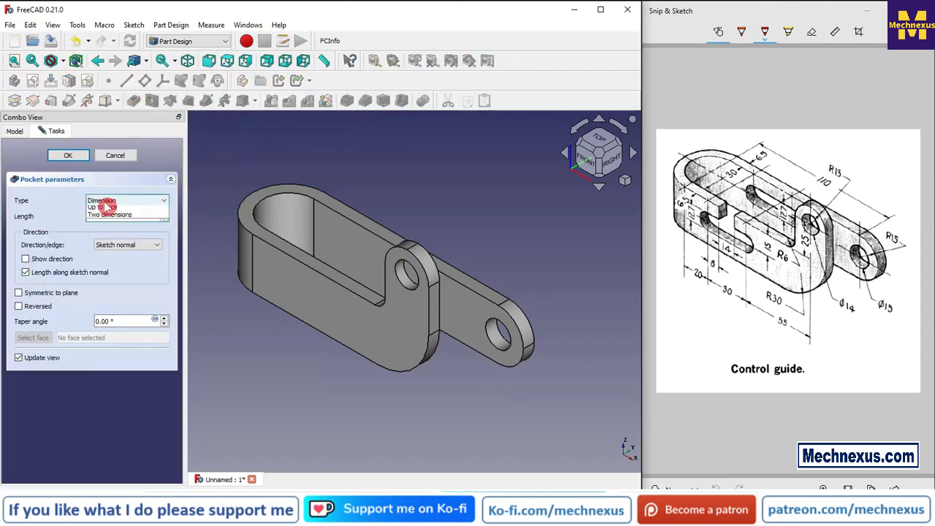
left_click(111, 212)
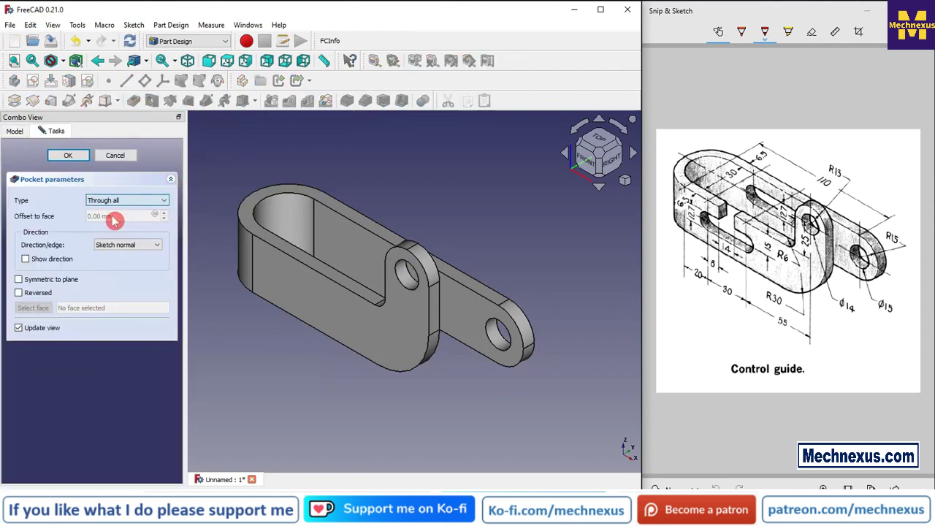
left_click(71, 155)
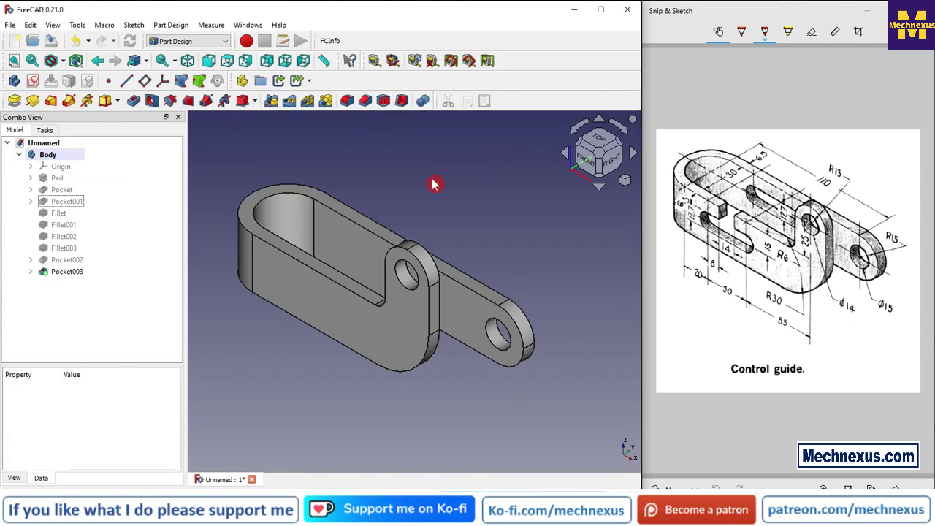
Start a new sketch on the shorter arm's outer face and draw a horizontal slot about 17 mm high
left_click(720, 231)
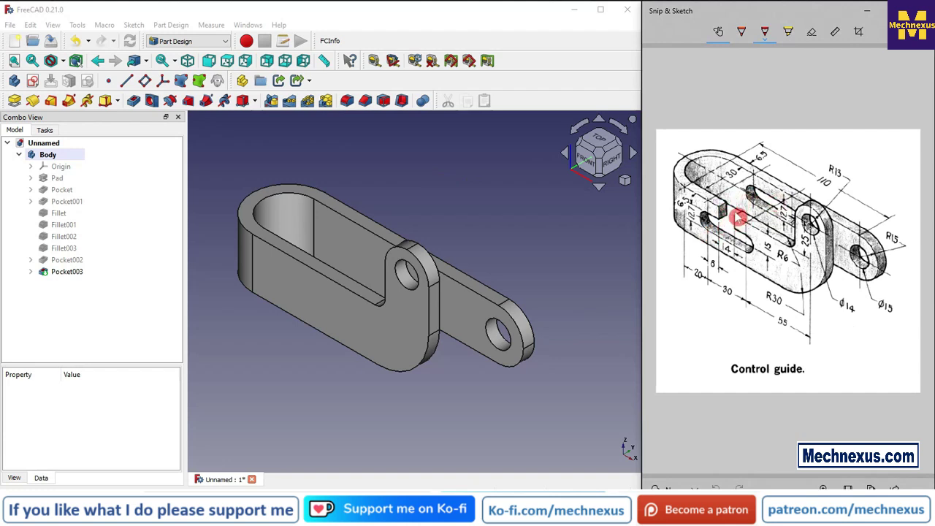
left_click(303, 281)
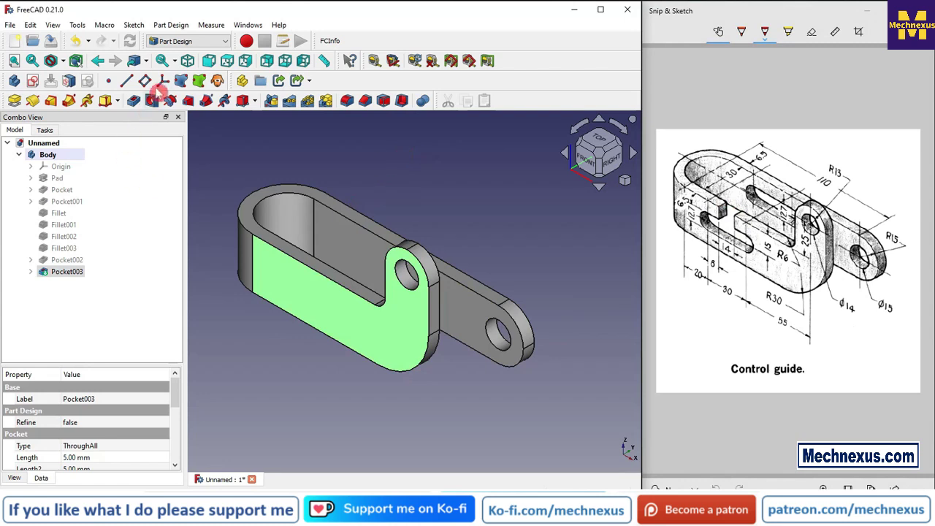
left_click(35, 80)
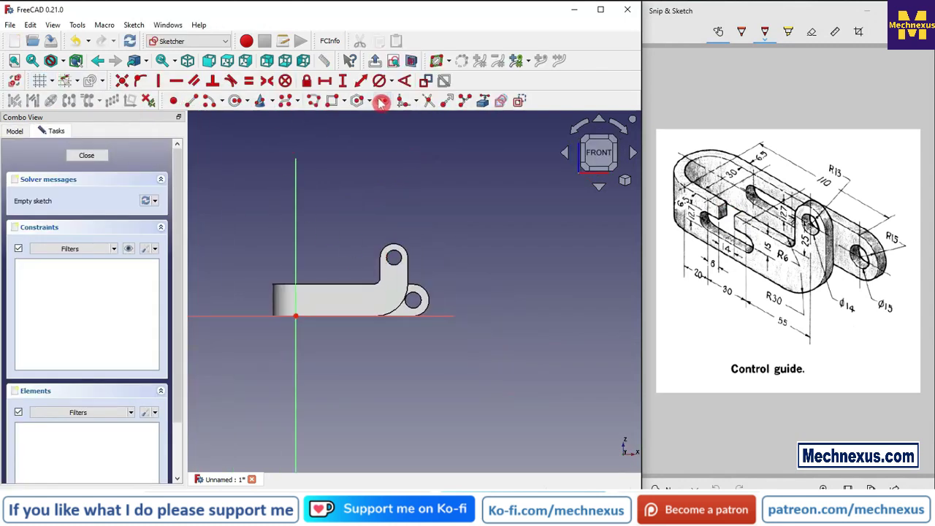
scroll(319, 300, "up", 5)
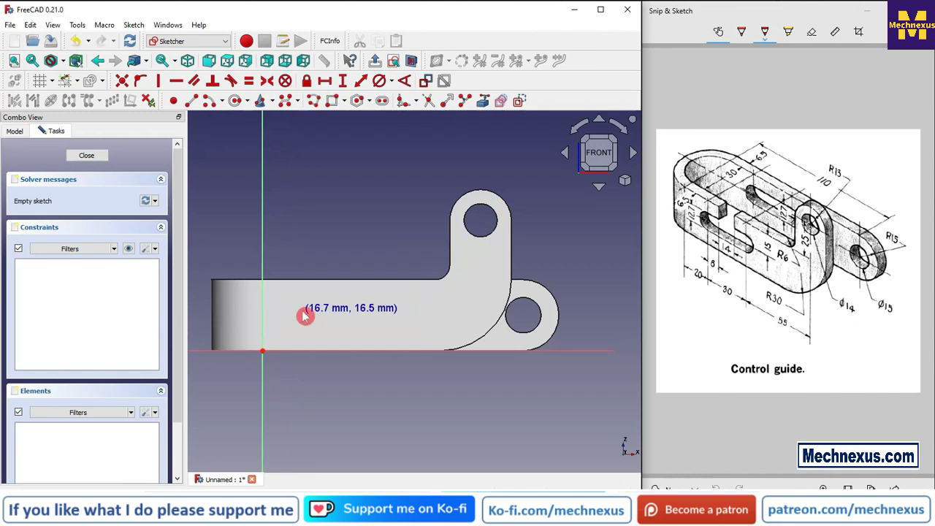
left_click(302, 310)
left_click(382, 311)
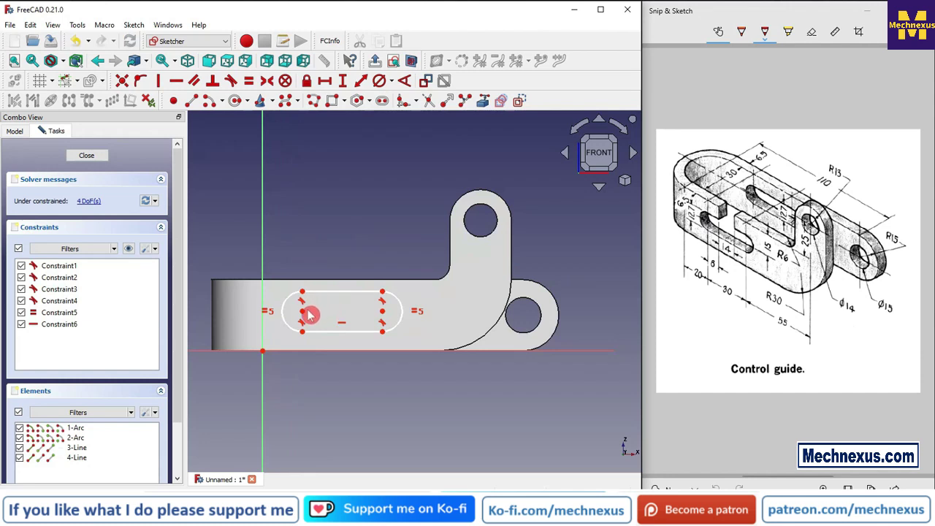
Constrain the slot's height to 12.7 mm and move the dimension label clear above the arm
scroll(310, 312, "up", 2)
left_click(344, 81)
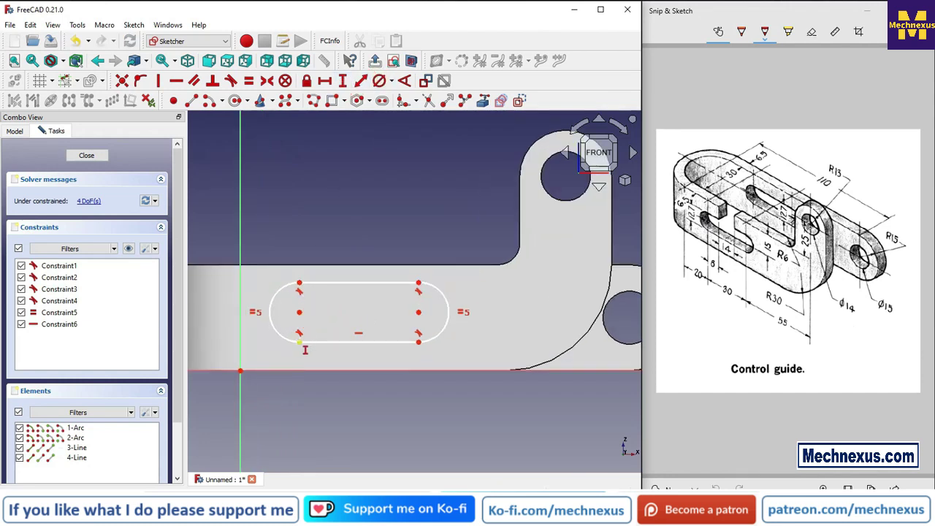
left_click(298, 341)
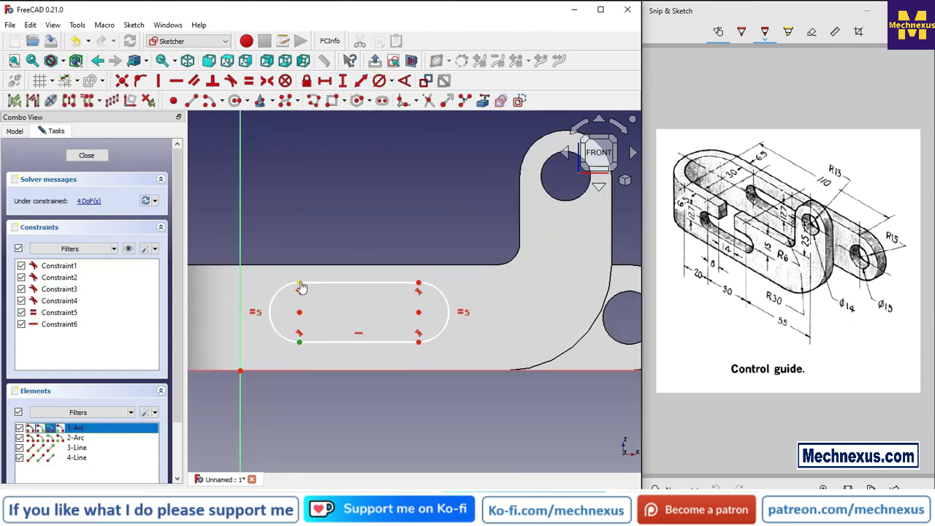
left_click(300, 285)
type("12.")
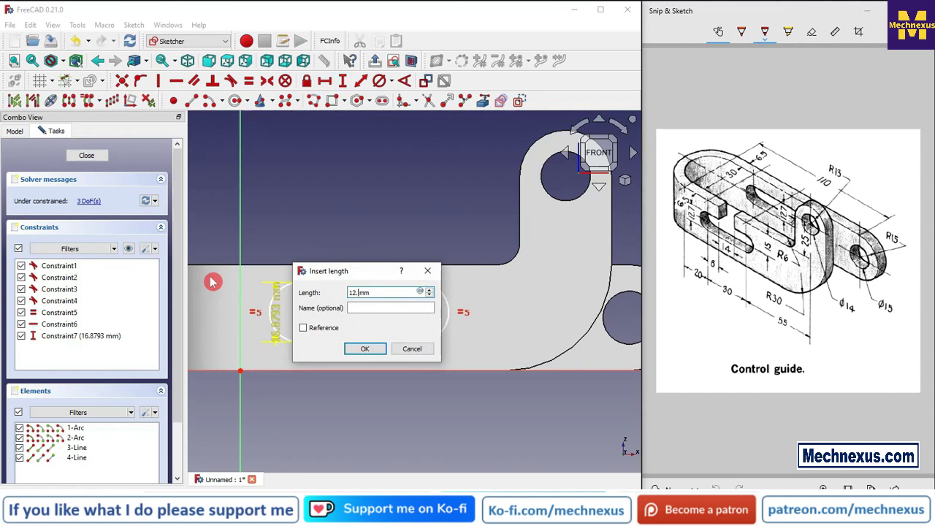
type("7")
key("Return")
left_click(274, 299)
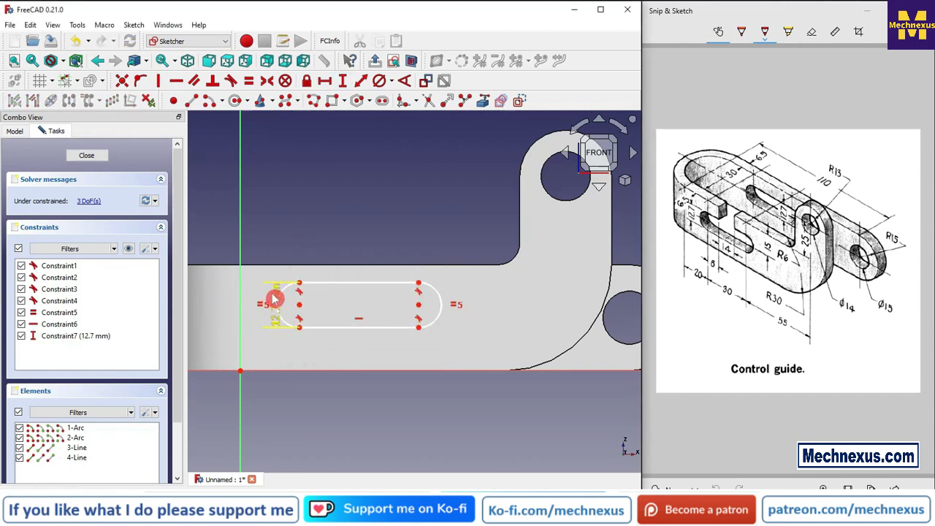
left_click_drag(276, 299, 251, 209)
left_click(361, 403)
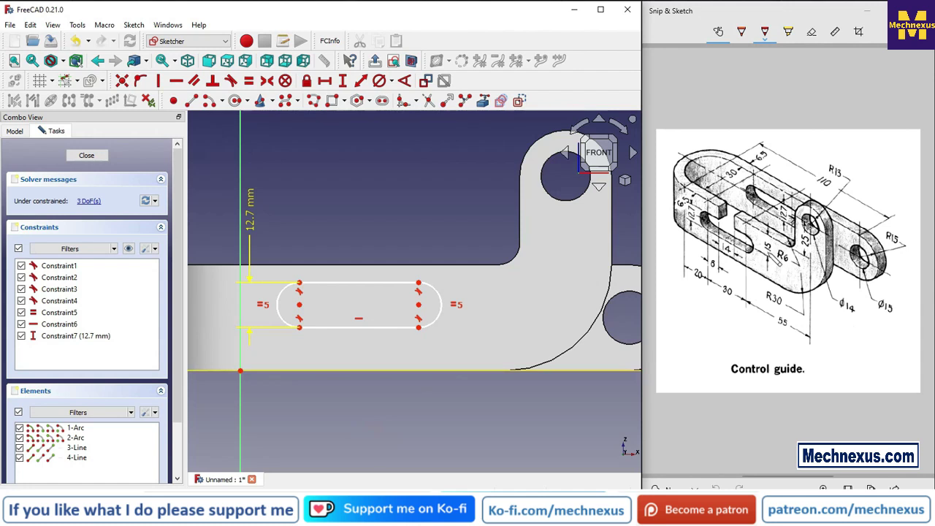
Import the arm's straight upper edge as external geometry and constrain the slot centre 15 mm vertically from it
left_click(485, 101)
left_click(458, 265)
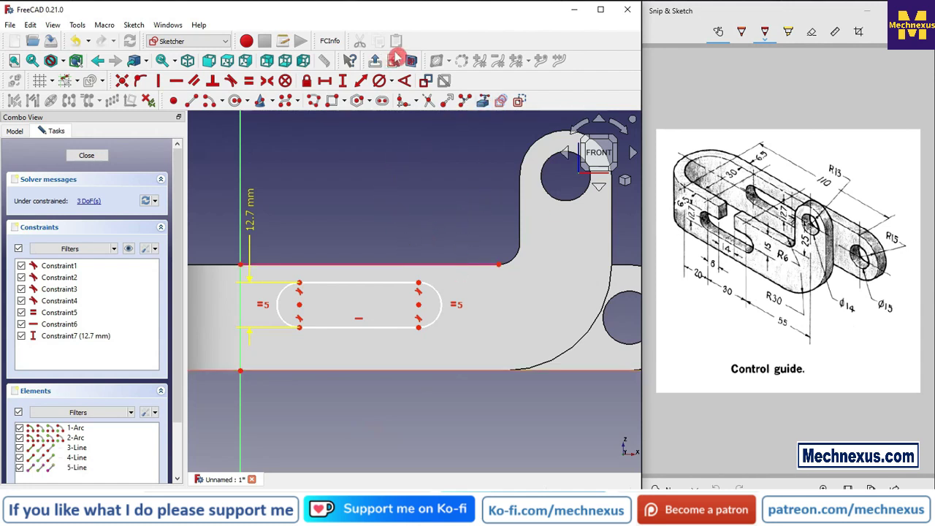
left_click(343, 80)
left_click(418, 304)
left_click(498, 263)
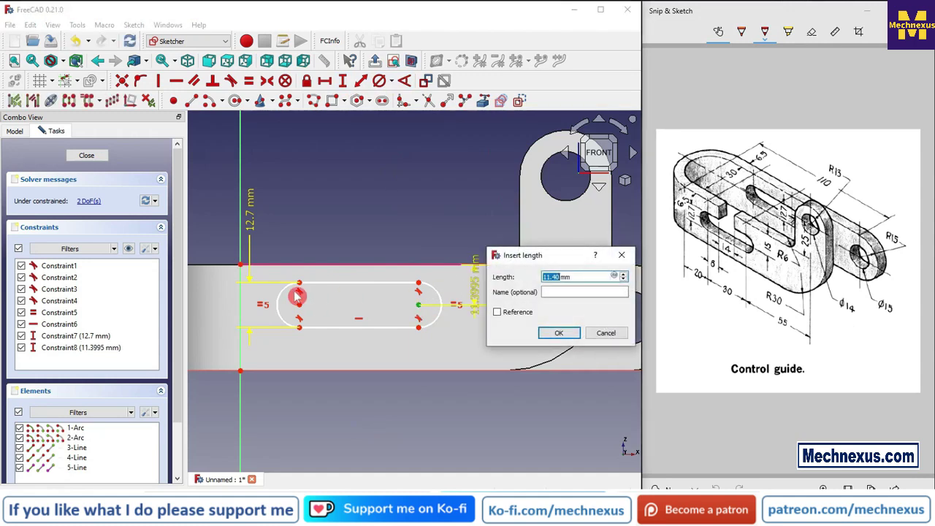
type("15")
key("Return")
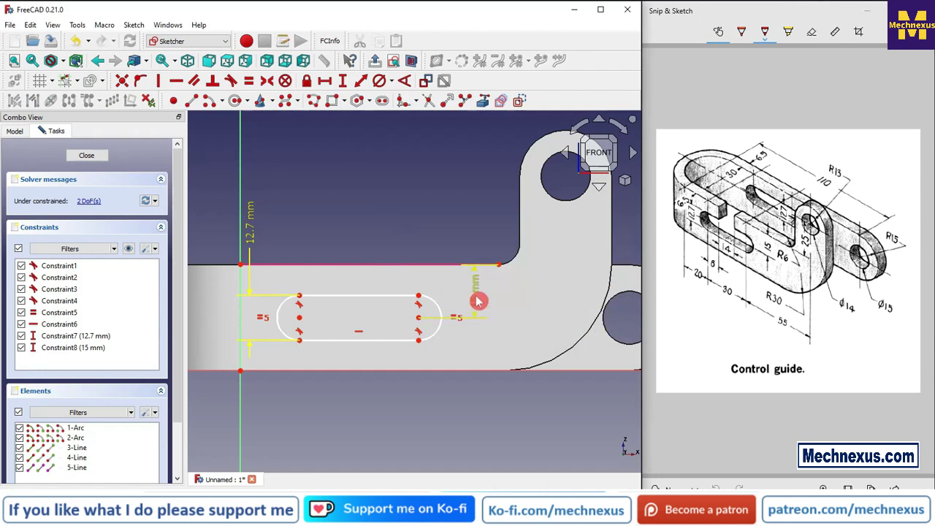
left_click_drag(475, 299, 476, 215)
scroll(336, 382, "down", 2)
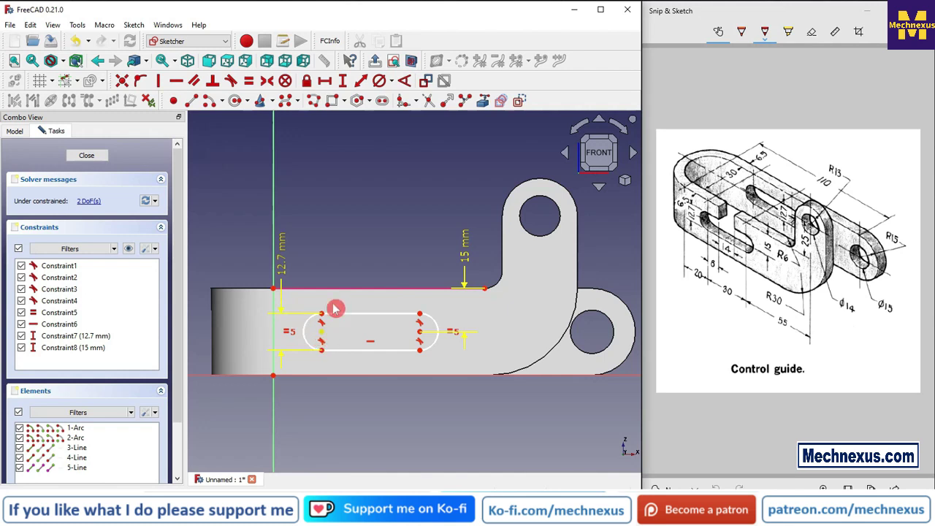
Constrain the slot's left arc centre 20 mm horizontally from the imported edge's left endpoint and move the dimension above the arm
left_click(326, 81)
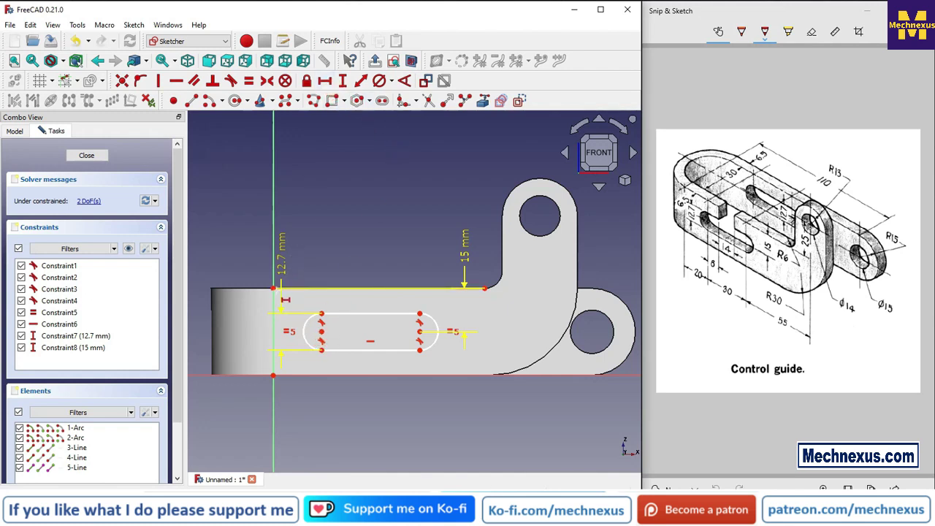
left_click(273, 289)
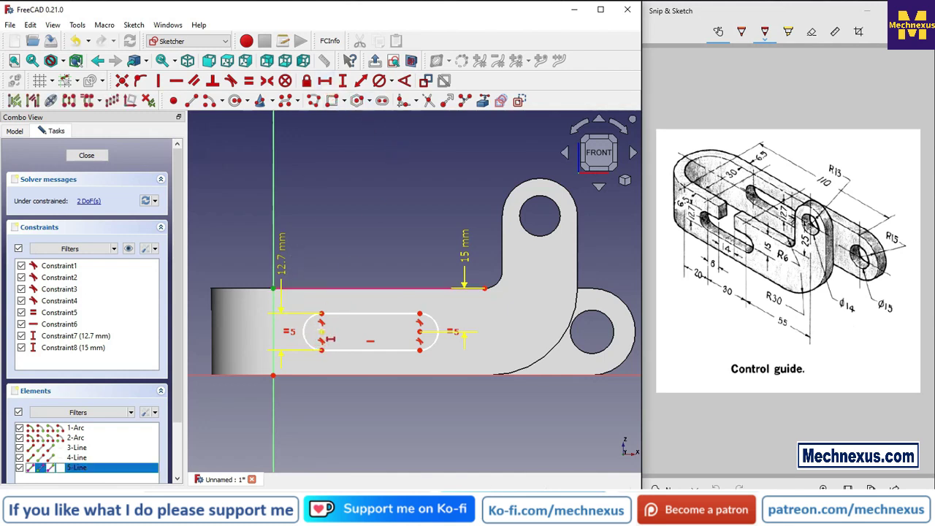
left_click(322, 332)
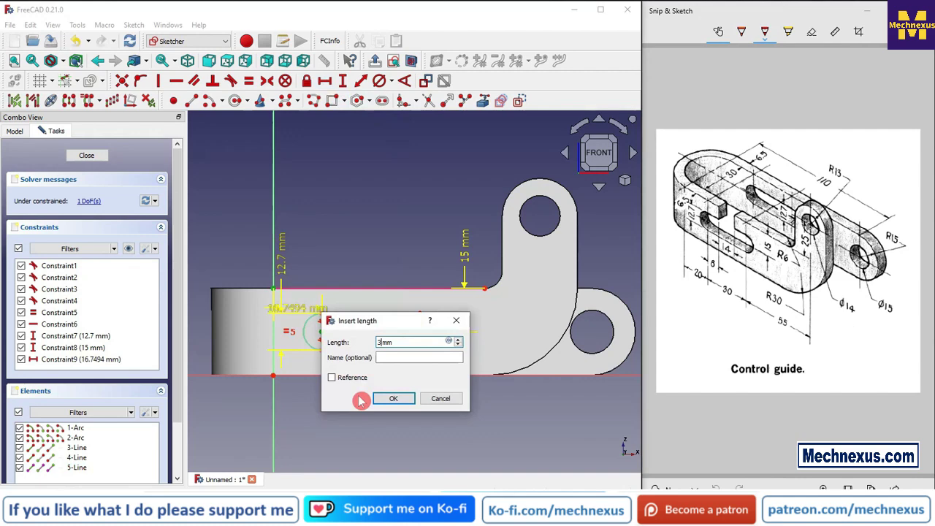
key("Return")
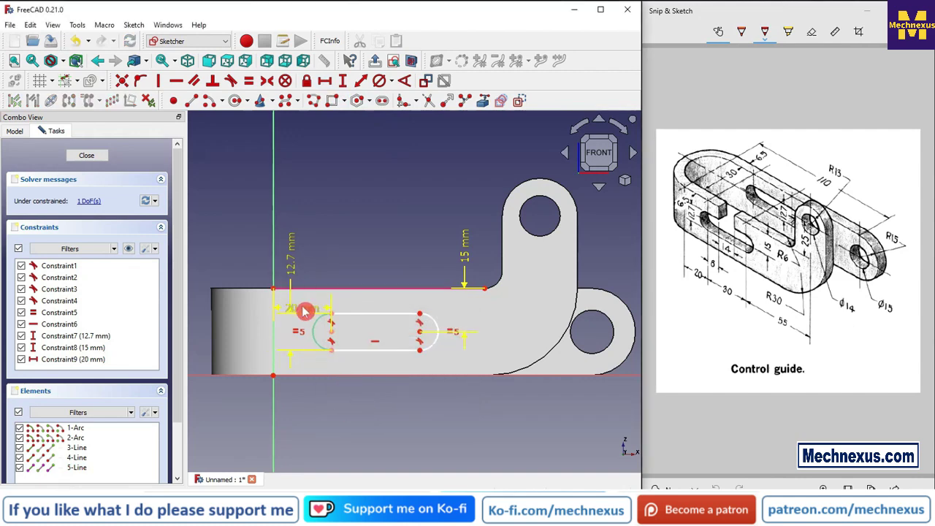
left_click_drag(305, 310, 300, 206)
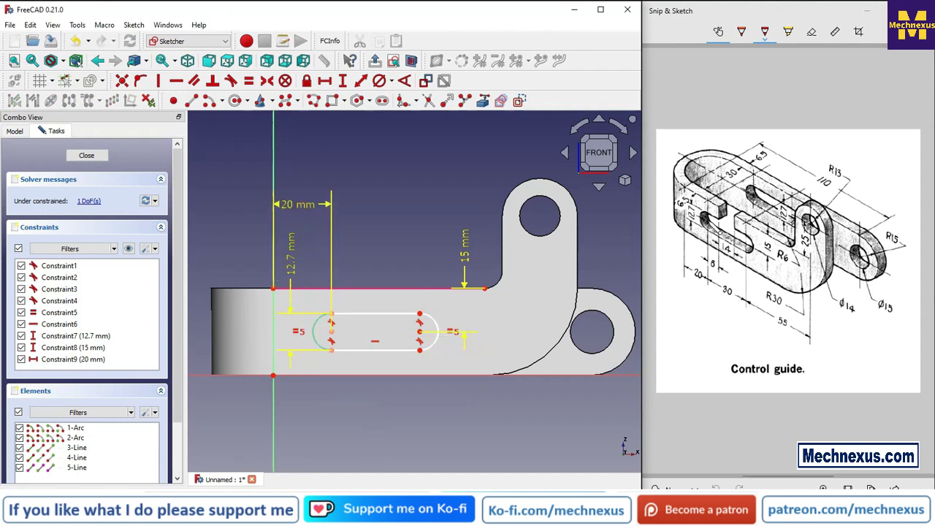
Constrain the slot's two arc centres 30 mm apart horizontally, move the dimension above the arm and finish the sketch
left_click(648, 328)
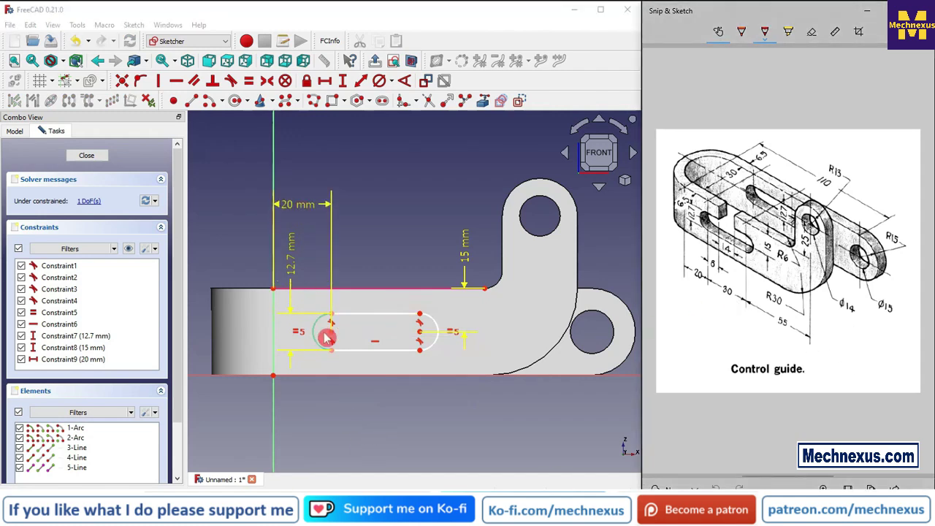
left_click(328, 82)
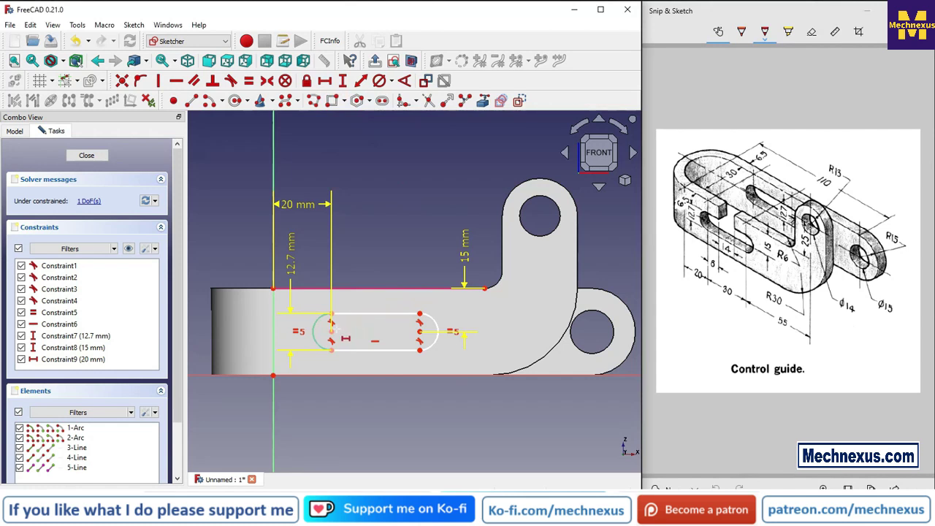
left_click(331, 331)
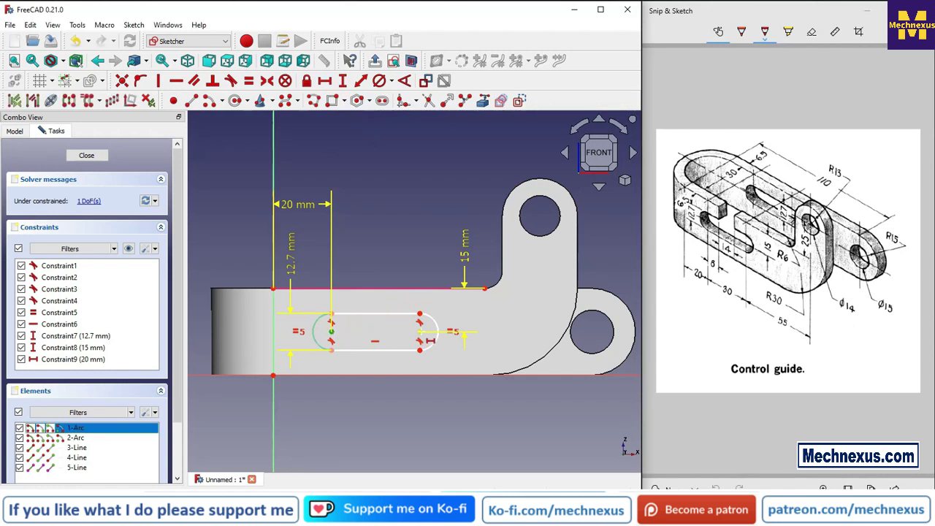
left_click(420, 332)
key("Return")
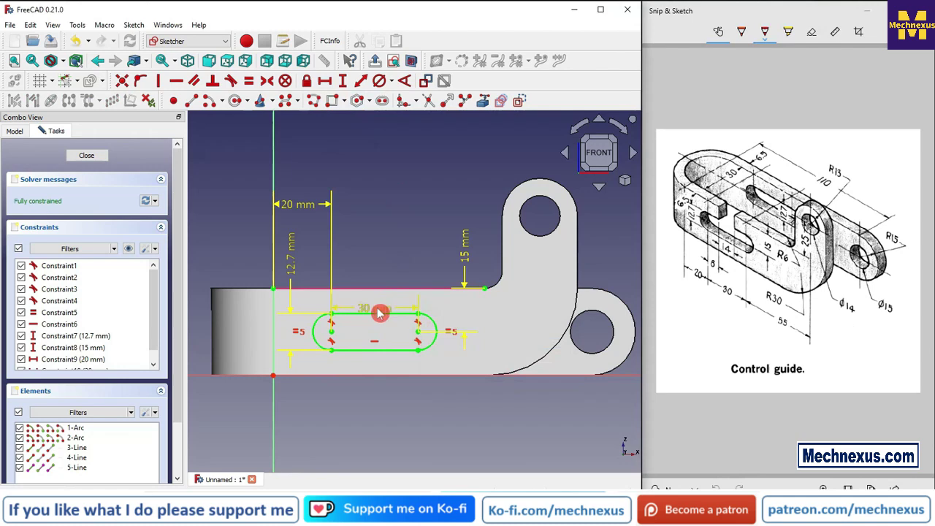
left_click_drag(377, 309, 377, 209)
left_click(82, 159)
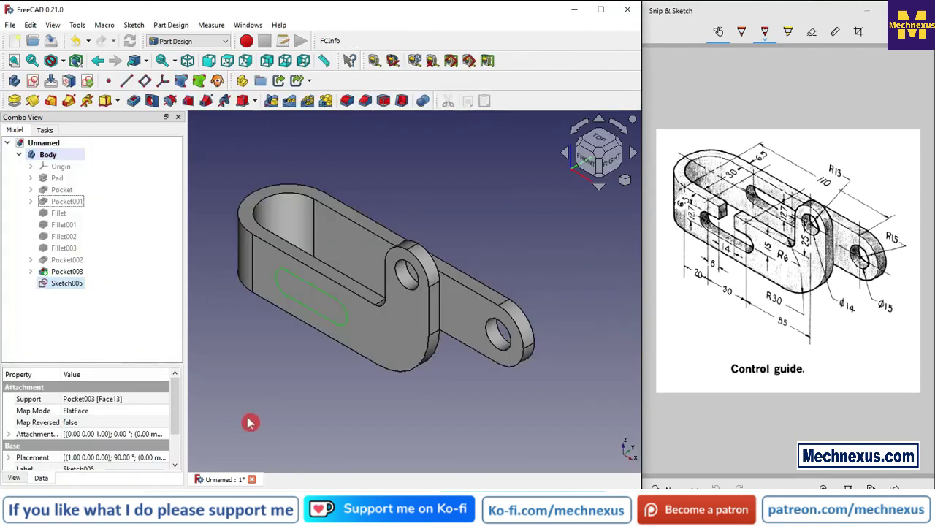
Pocket the slot sketch with the Through all type so it cuts both arms
left_click(132, 100)
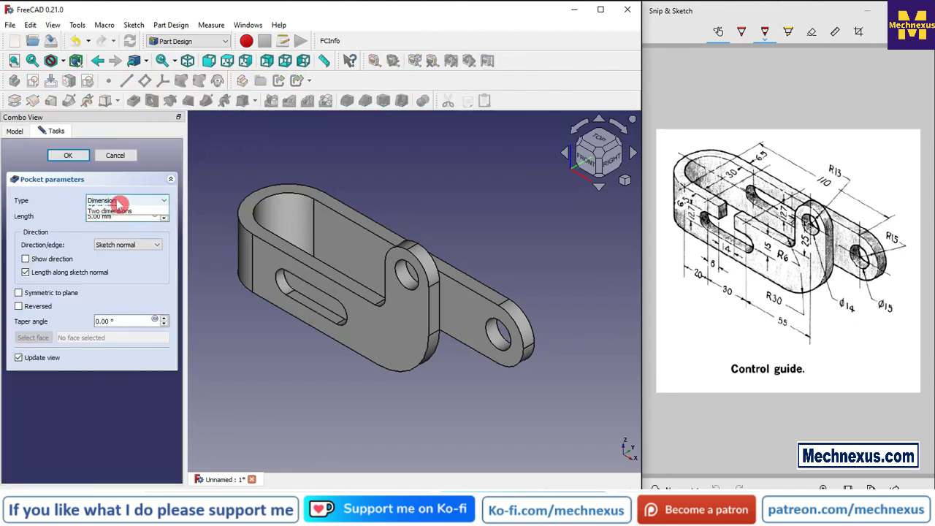
left_click(119, 201)
left_click(124, 218)
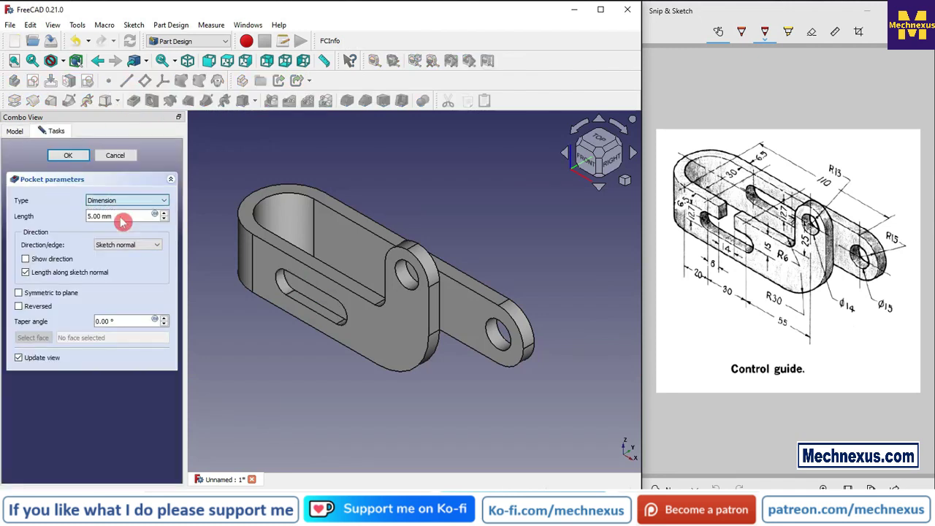
left_click(68, 158)
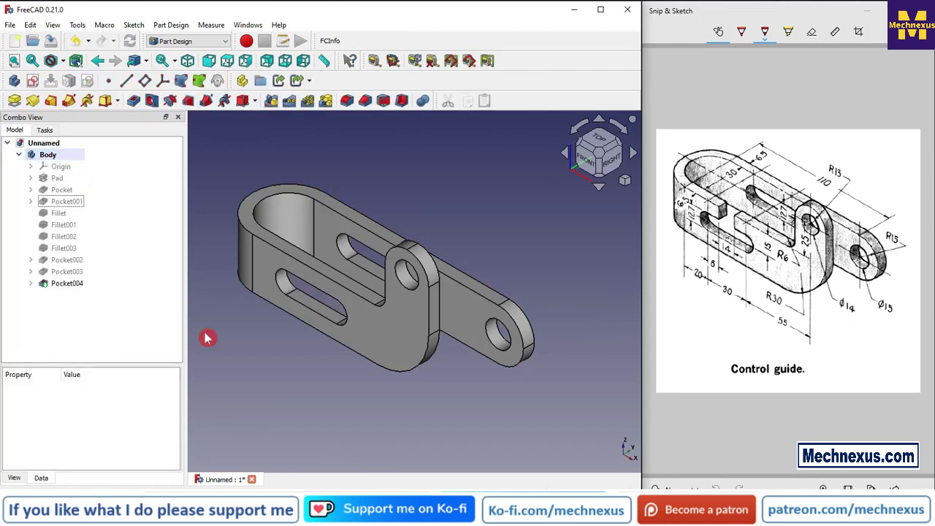
Start a sketch on the shorter arm's outer face and import the slot's upper edge and the arm's upper edge as external geometry
left_click(336, 295)
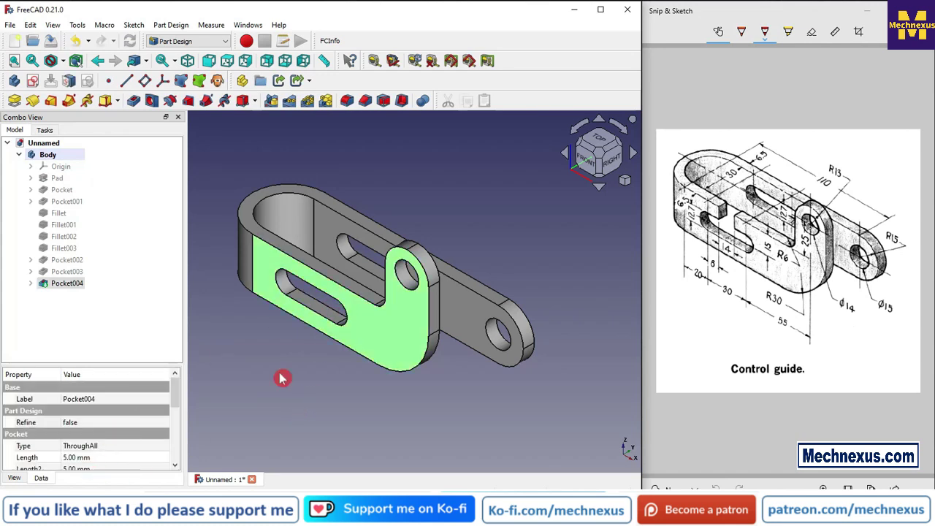
left_click(35, 81)
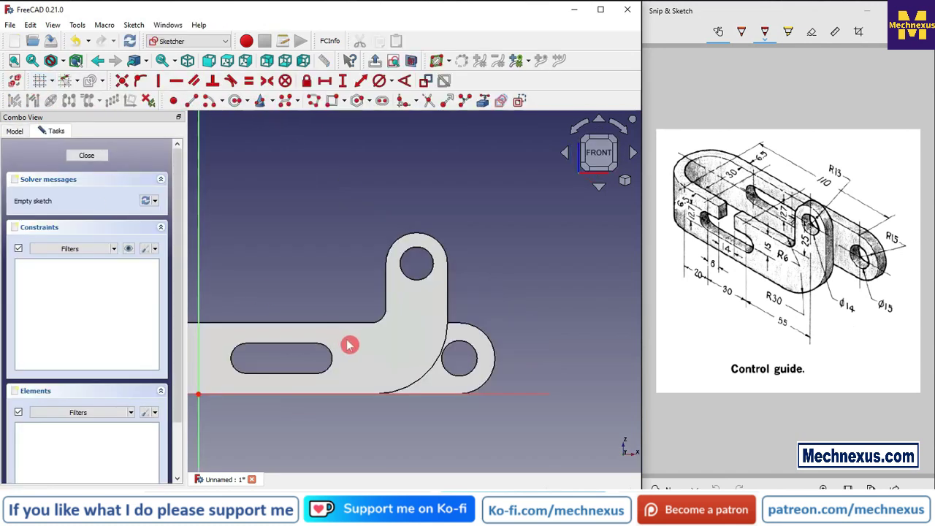
scroll(349, 345, "down", 2)
scroll(272, 351, "up", 3)
scroll(269, 359, "up", 2)
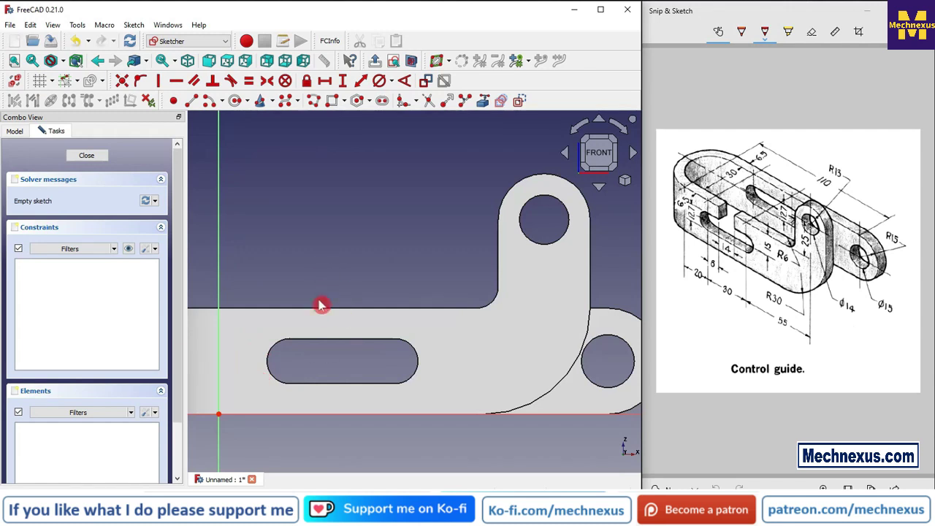
left_click(483, 104)
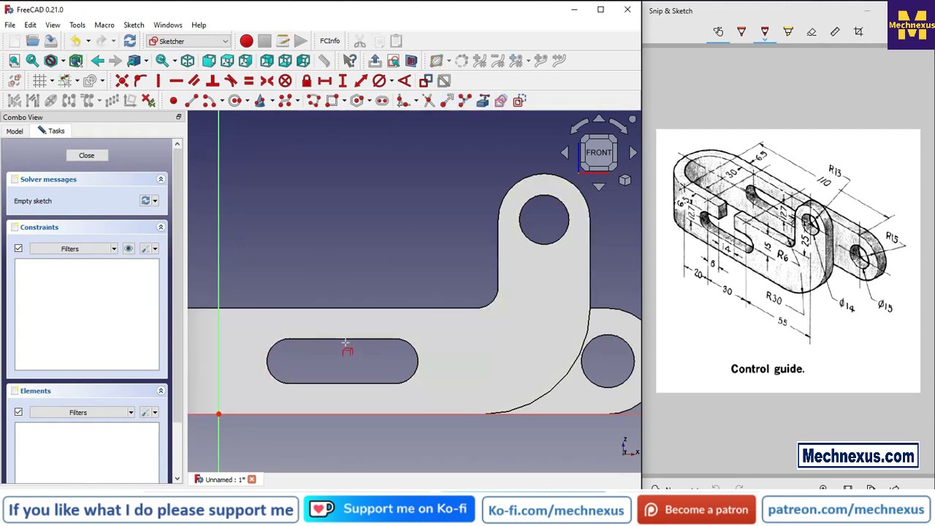
left_click(335, 340)
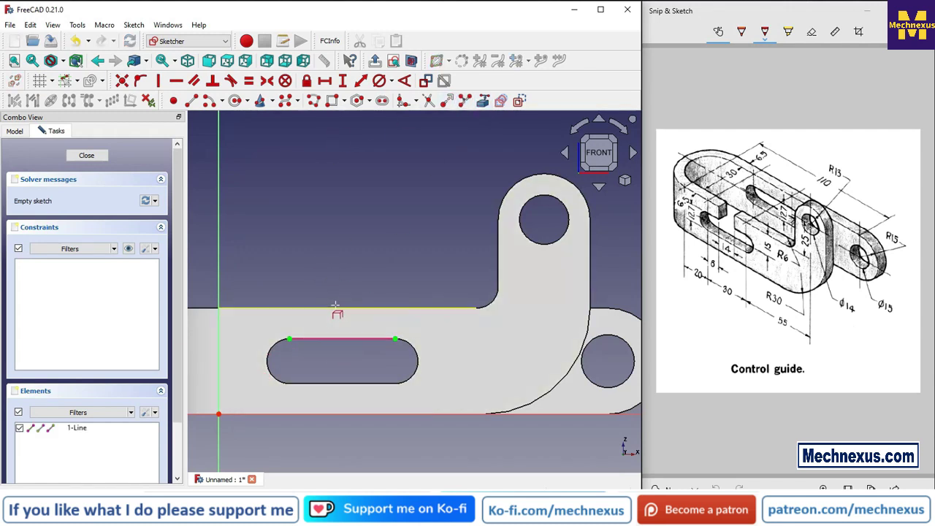
left_click(335, 307)
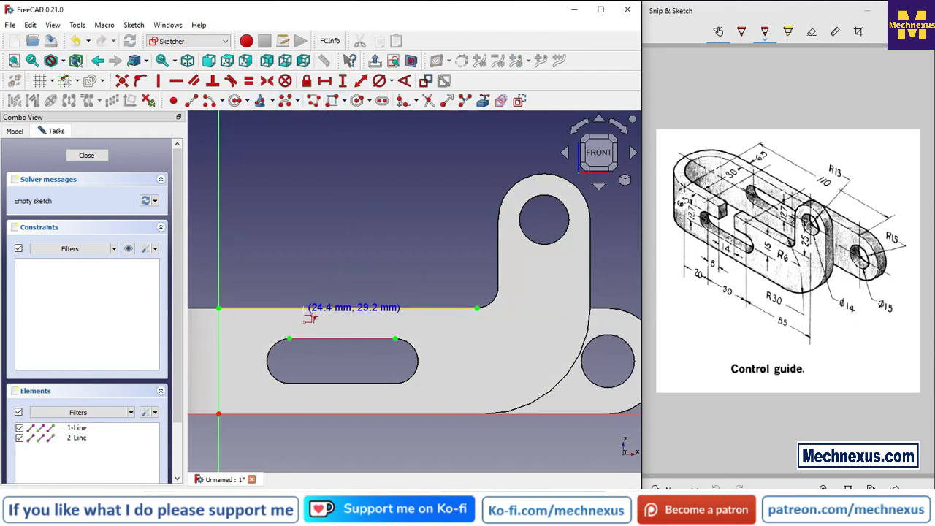
Draw a rectangle between the two imported edges and constrain its left side 8 mm horizontally from the slot edge's left endpoint
left_click(352, 338)
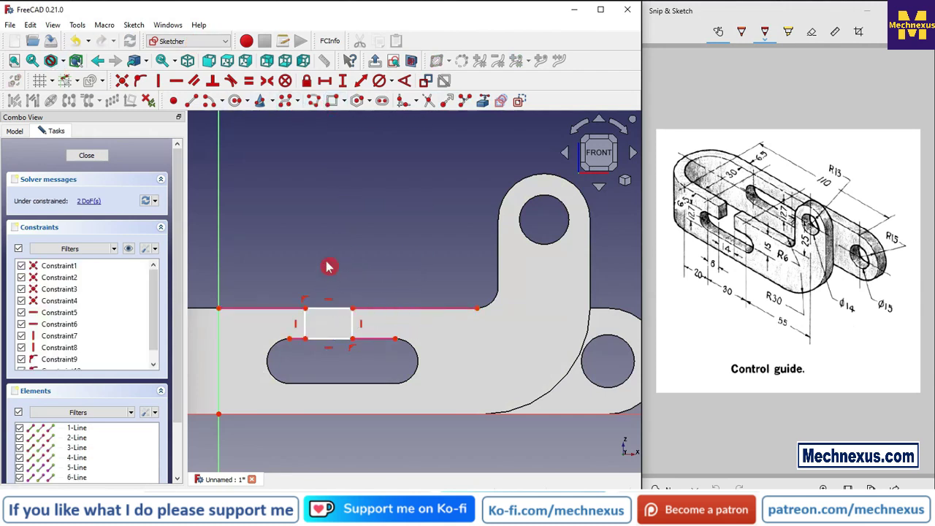
scroll(307, 328, "up", 2)
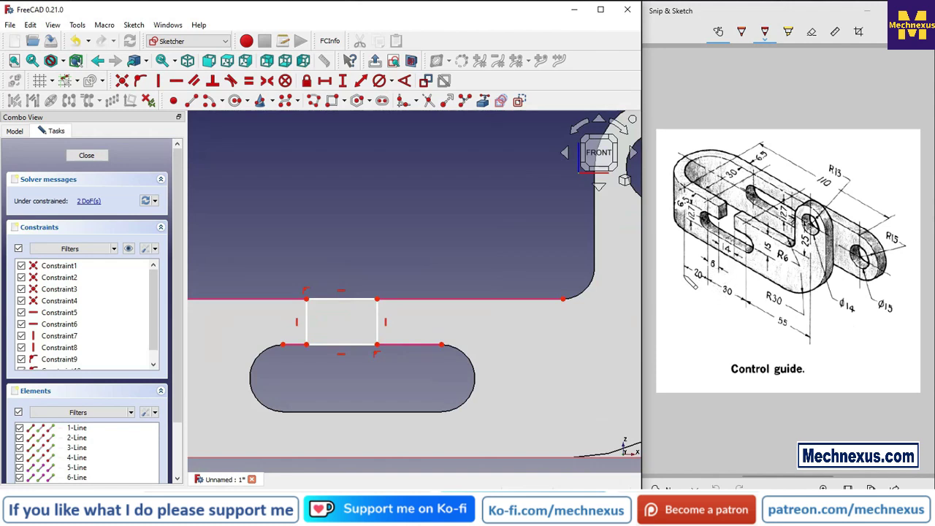
left_click(284, 347)
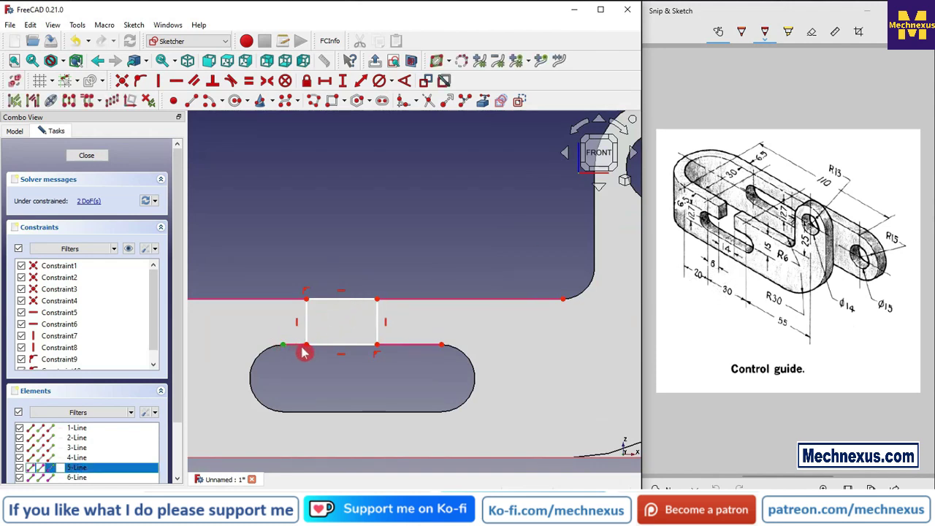
left_click(307, 307)
left_click(324, 80)
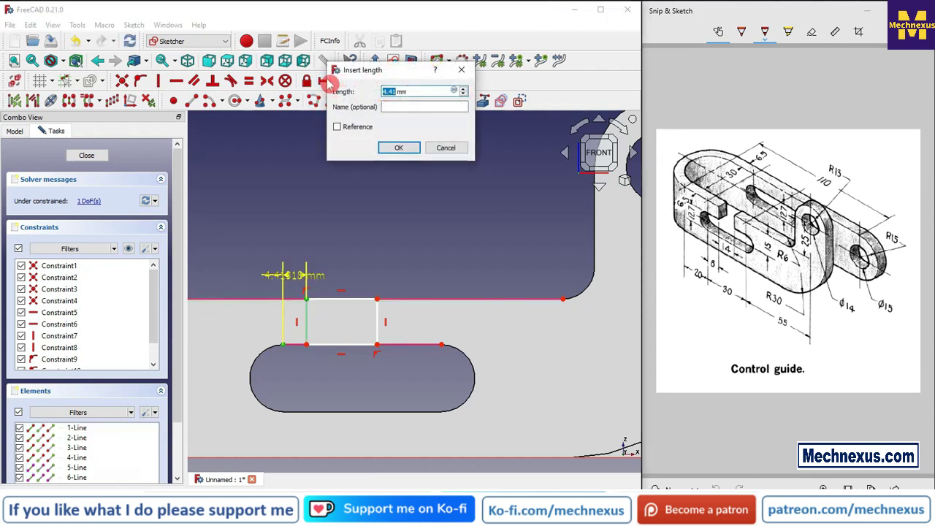
key("Return")
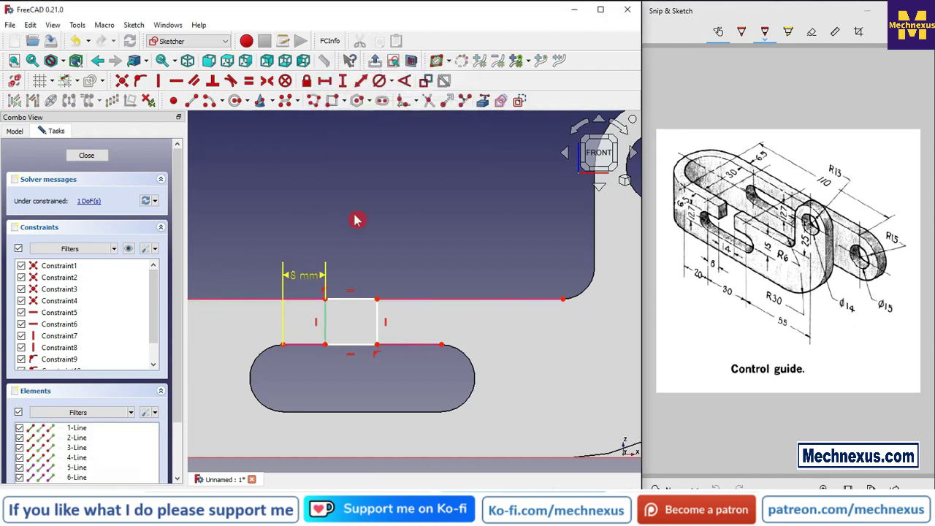
Constrain the rectangle's width to 14 mm and finish the sketch
left_click(357, 300)
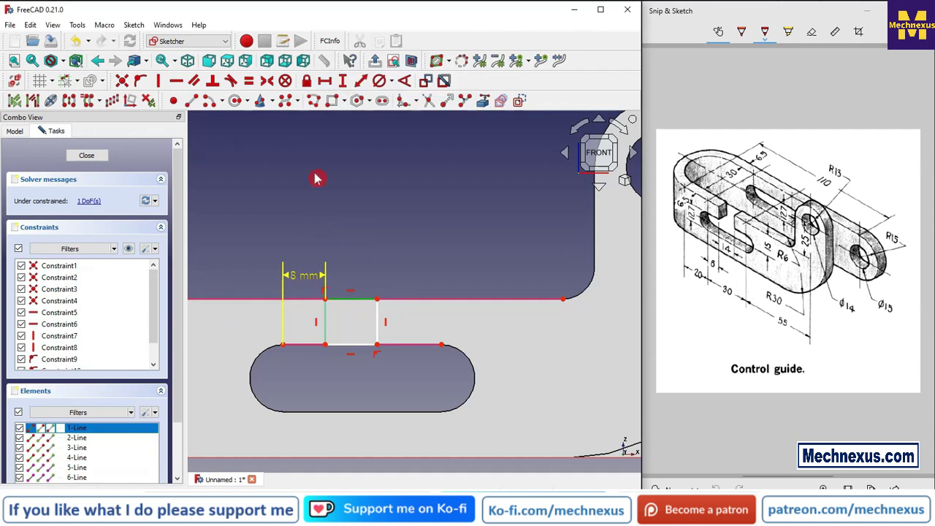
left_click(324, 81)
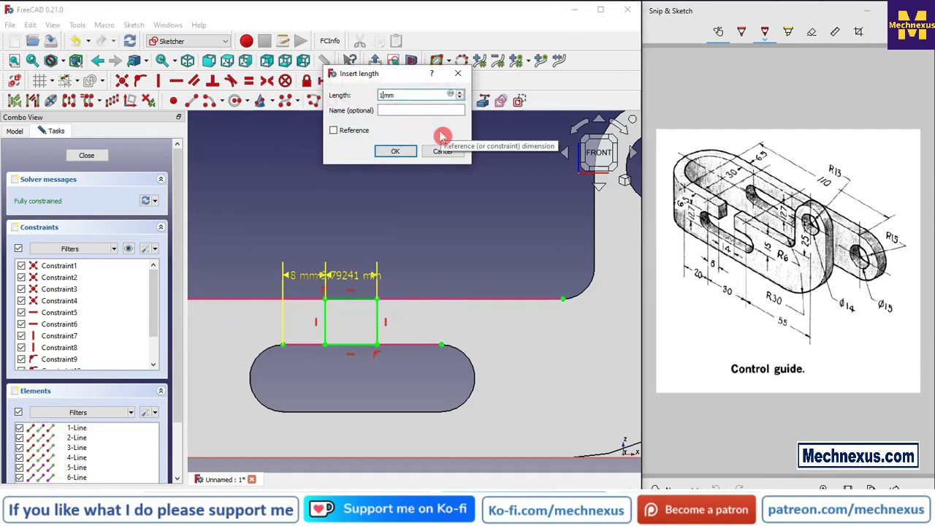
type("14")
key("Return")
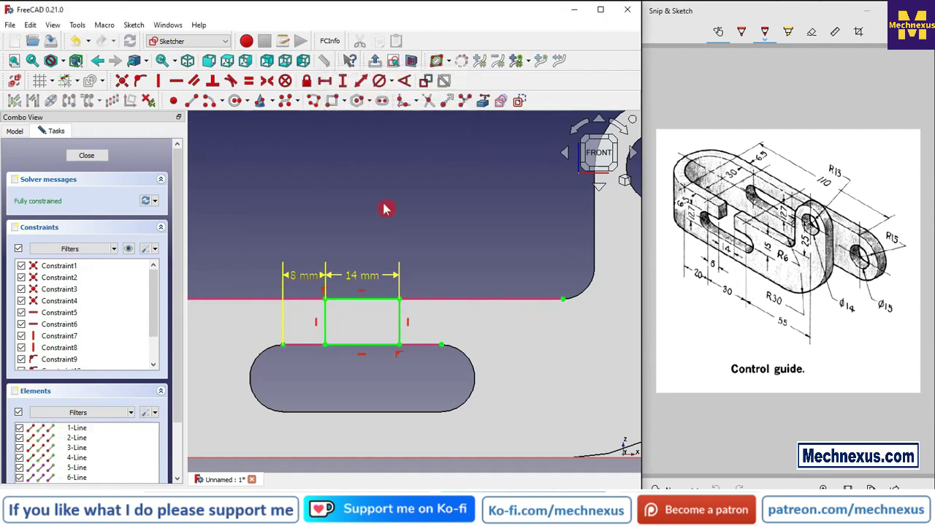
left_click(86, 155)
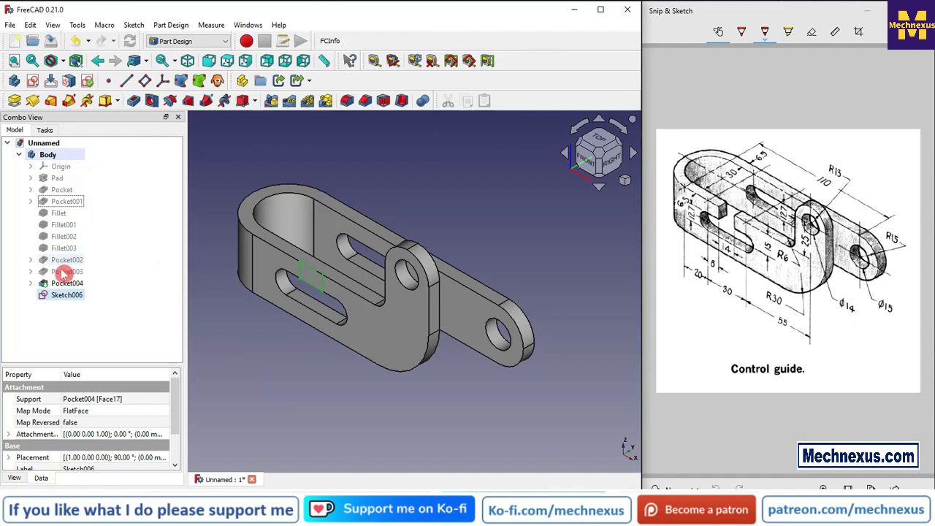
Pocket the rectangle with the Up to face type, ending at the shorter arm's inner face
left_click(133, 100)
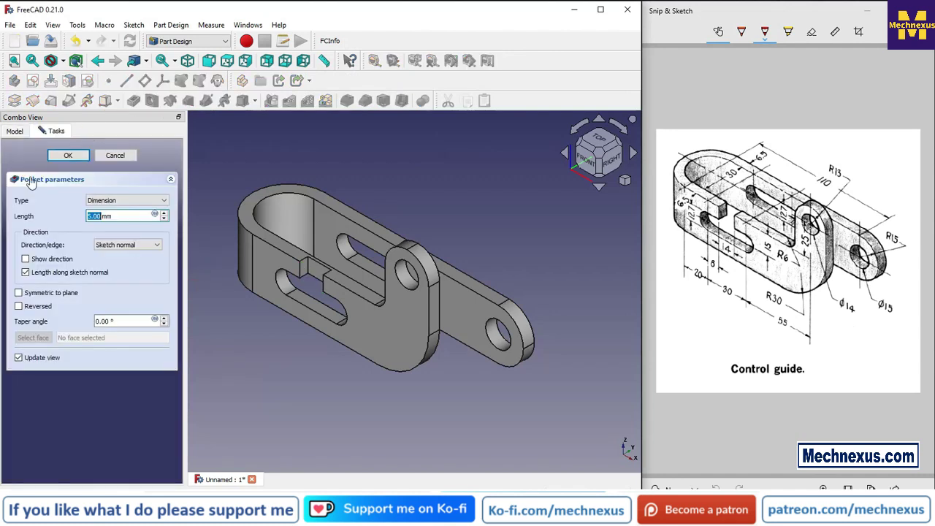
left_click(108, 205)
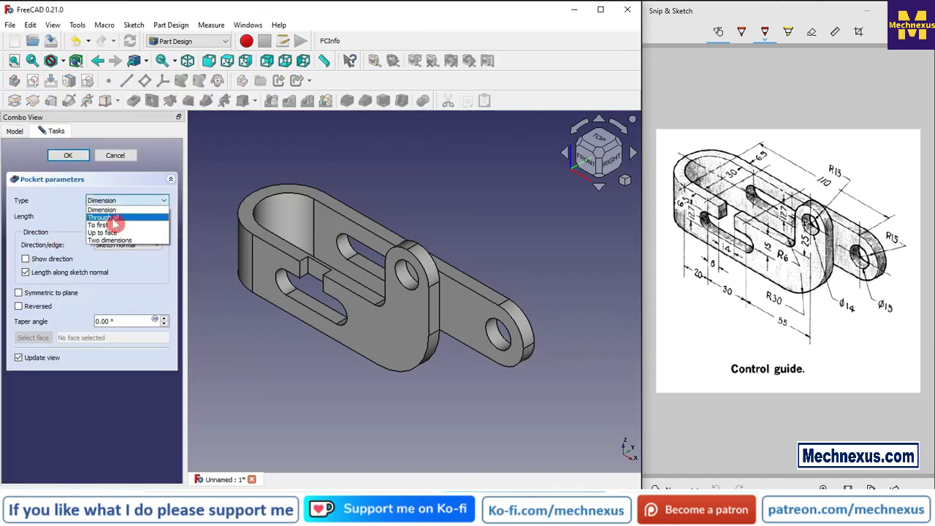
left_click(102, 232)
middle_click_drag(431, 329, 313, 338)
left_click(509, 329)
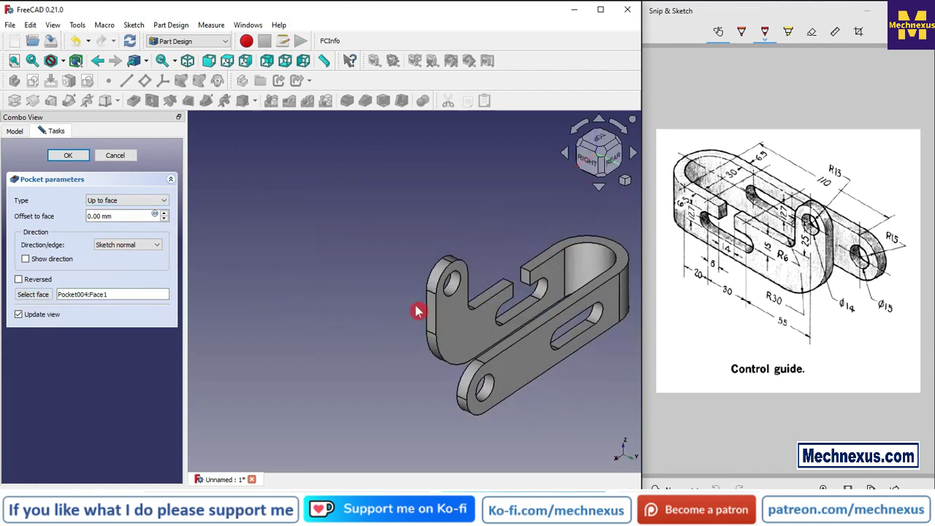
left_click(68, 157)
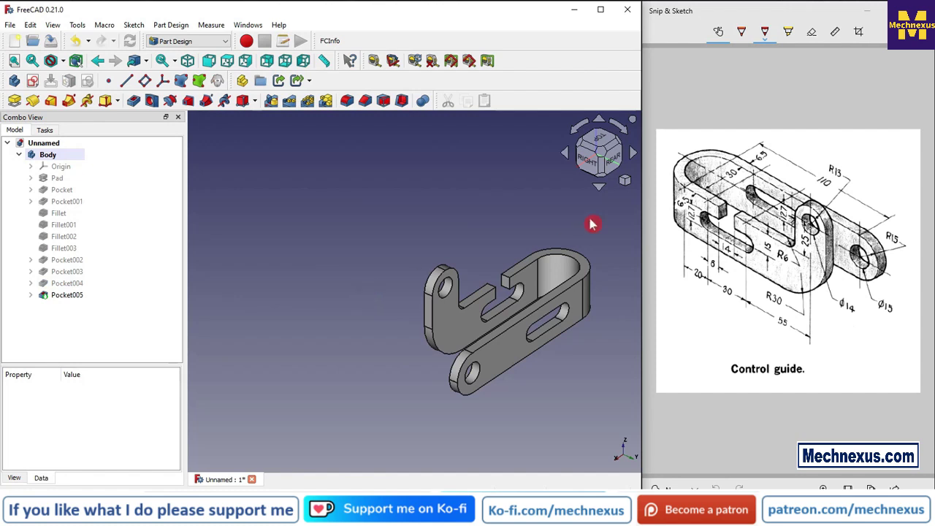
Return to the isometric view and compare the finished control guide with the reference drawing
left_click(627, 183)
left_click(659, 213)
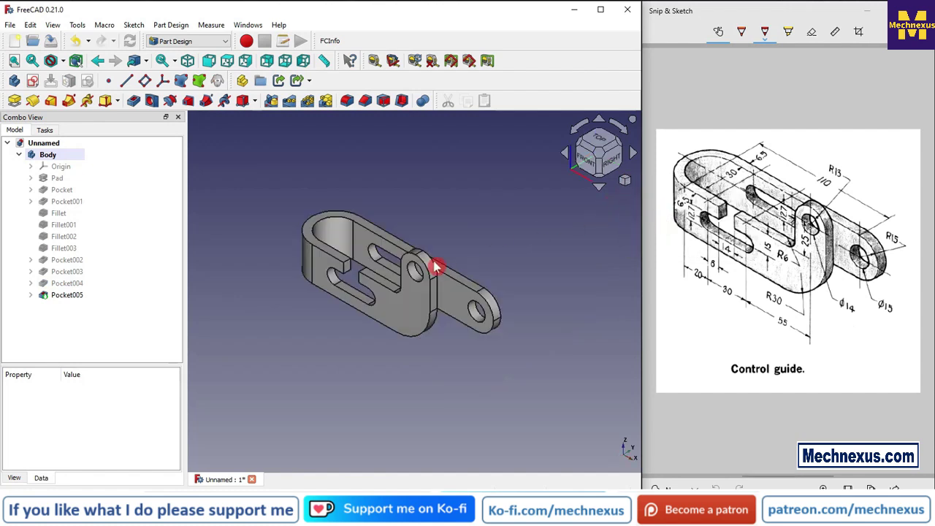
scroll(416, 249, "up", 2)
scroll(226, 290, "up", 1)
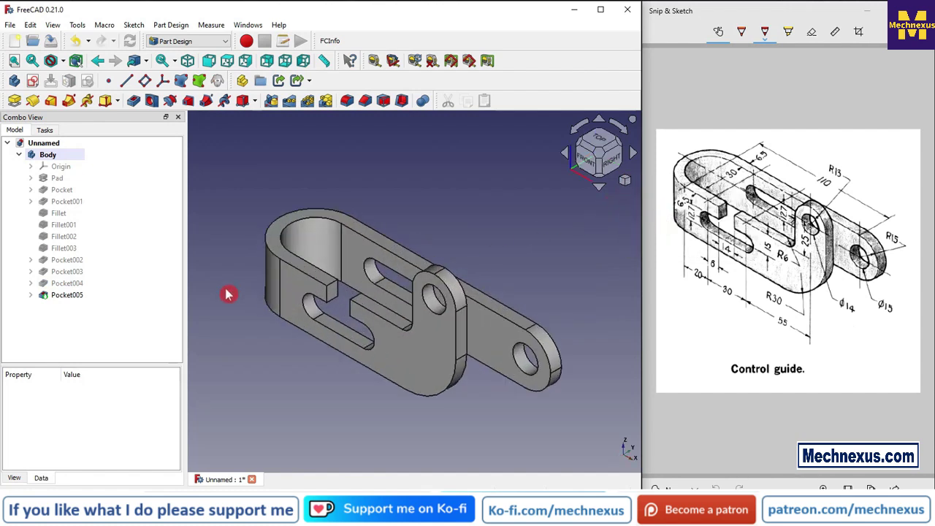
scroll(223, 315, "up", 1)
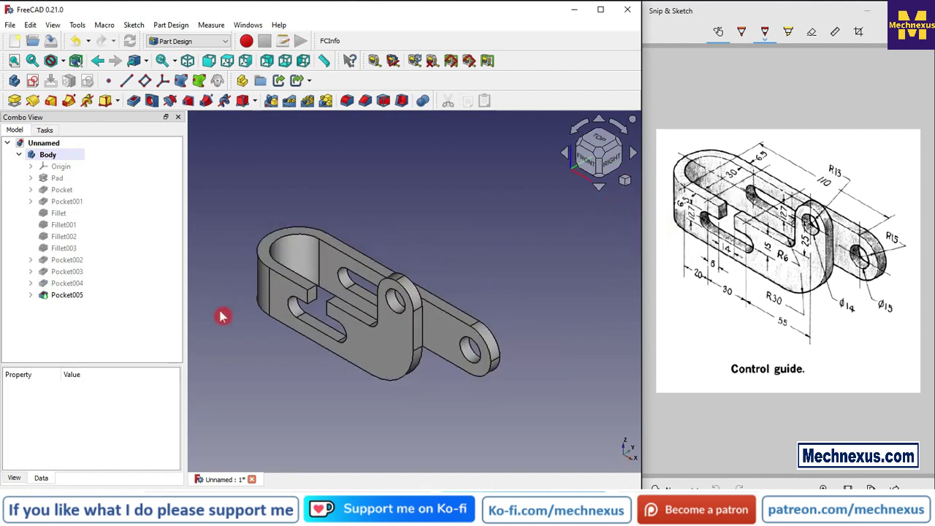
left_click(714, 391)
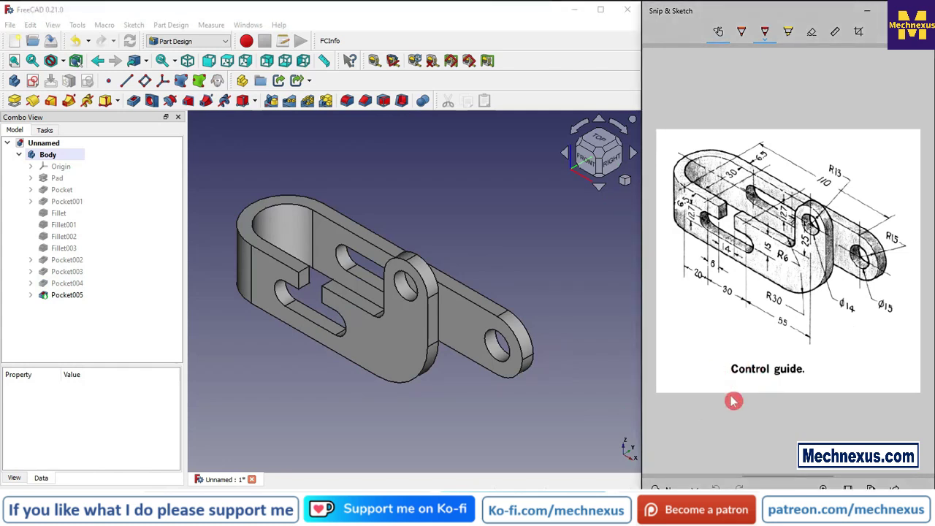
left_click(303, 411)
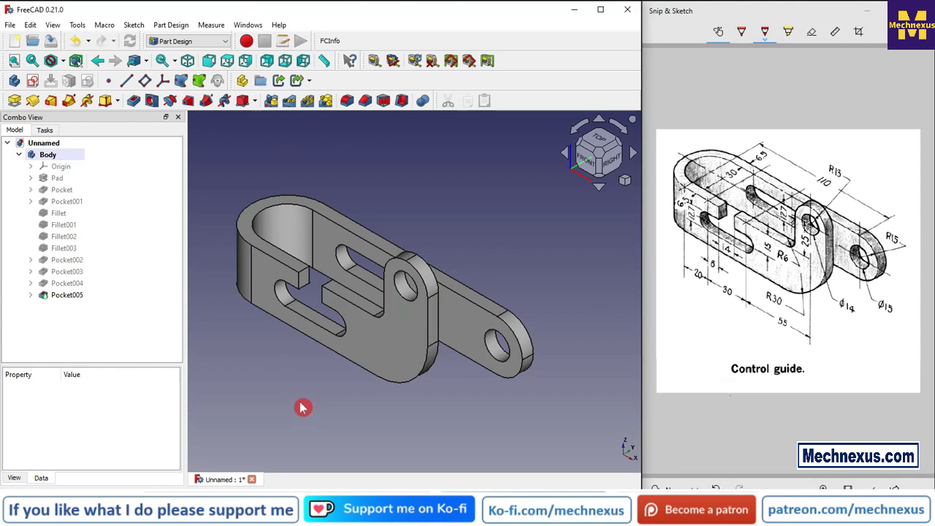
Change the body's shape colour to the muted olive basic colour and close its appearance settings
right_click(48, 155)
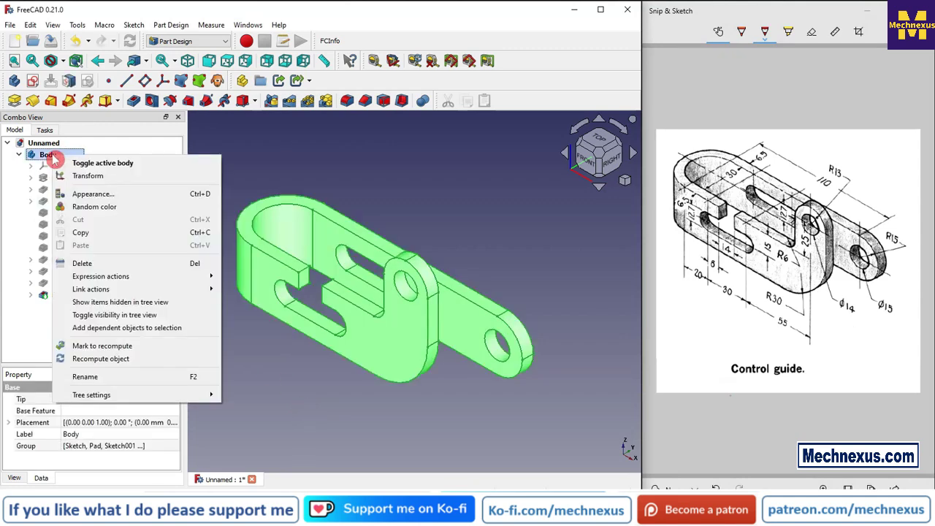
left_click(93, 193)
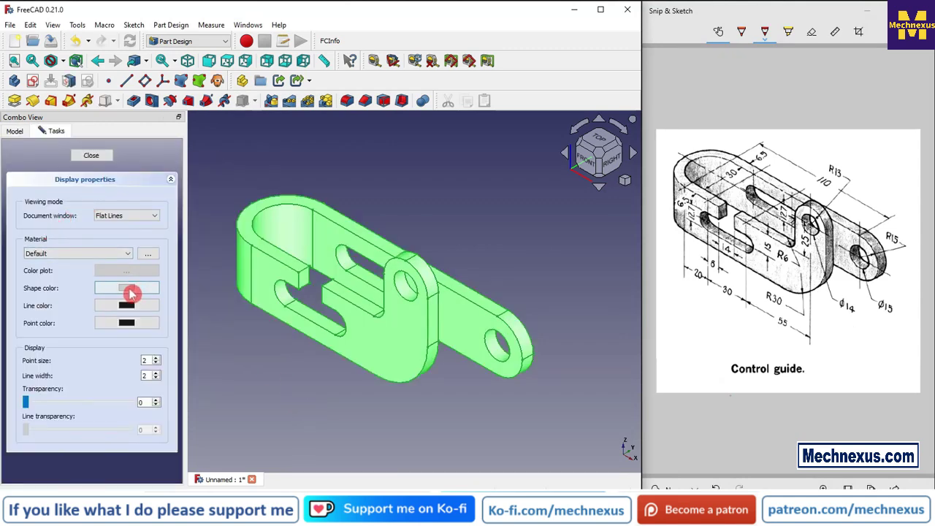
left_click(125, 290)
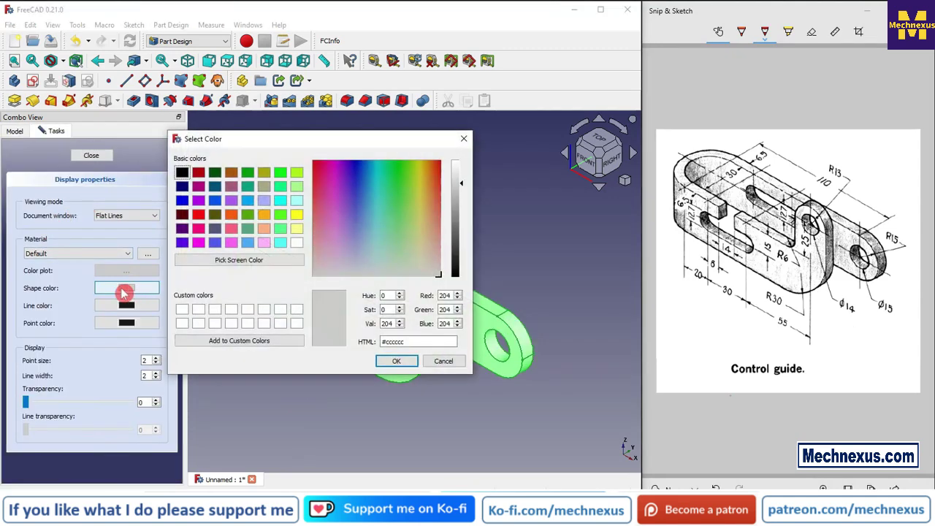
left_click(265, 187)
left_click(393, 360)
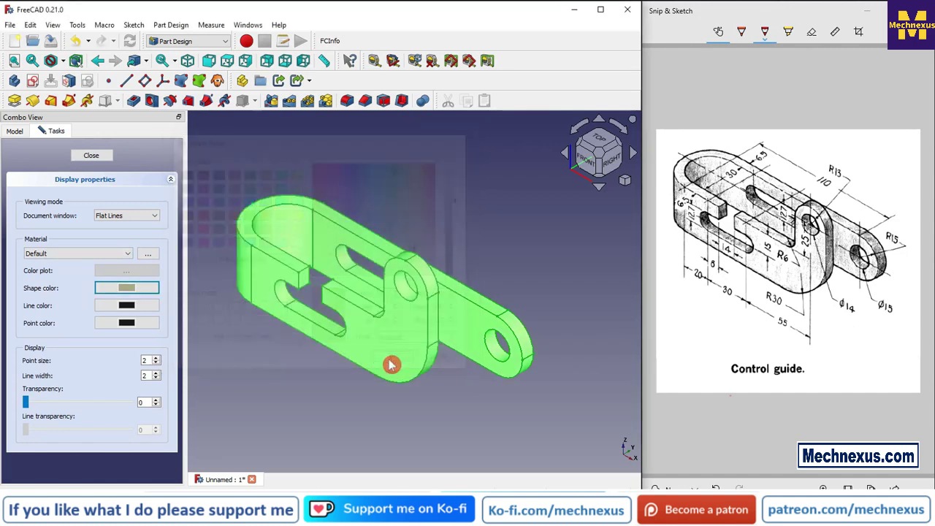
scroll(312, 388, "down", 1)
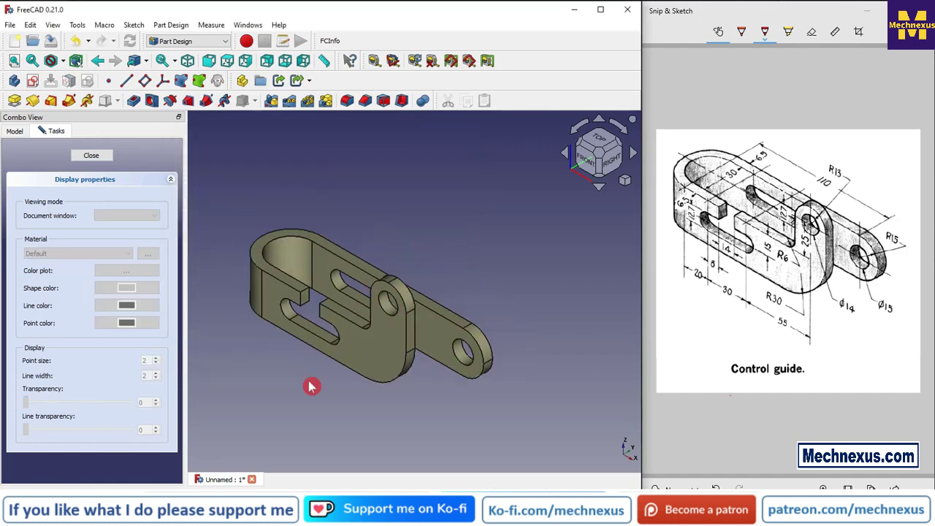
left_click(91, 155)
scroll(275, 400, "up", 1)
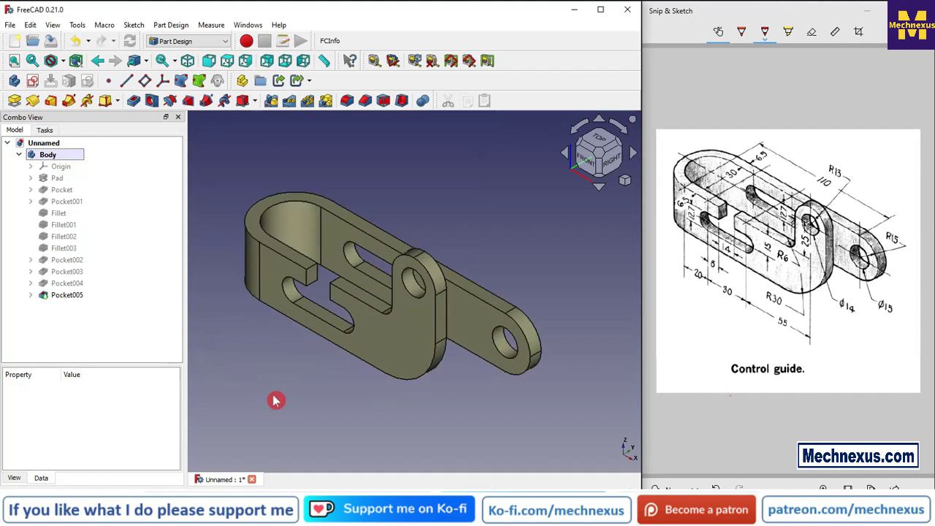